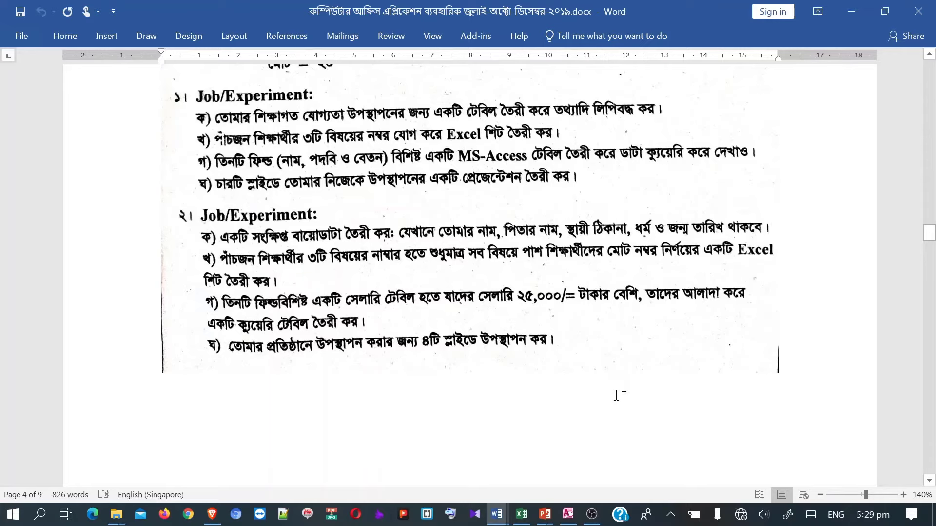
- In Excel, clear the old totals from F3:F7 of the marks sheet
left_click(595, 519)
left_click(596, 520)
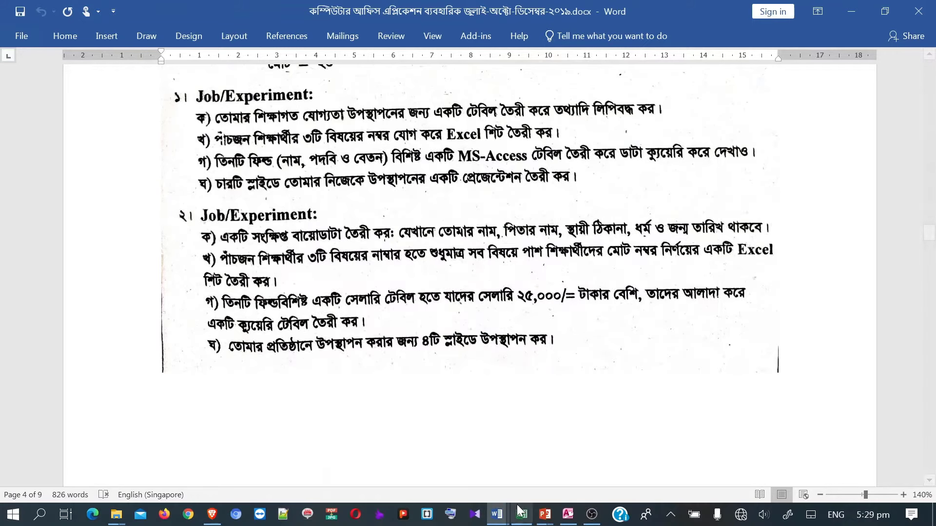
key("alt+Tab")
left_click(448, 241)
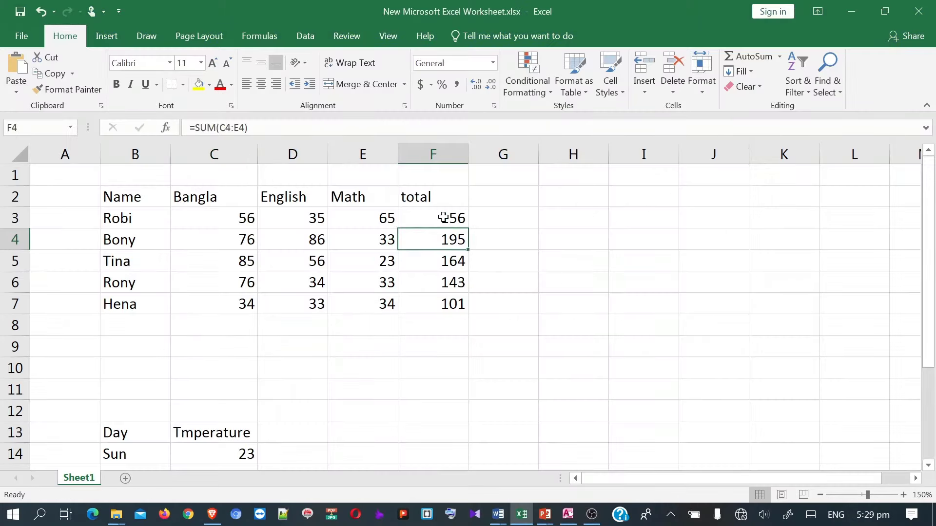
left_click_drag(444, 217, 448, 307)
key("Delete")
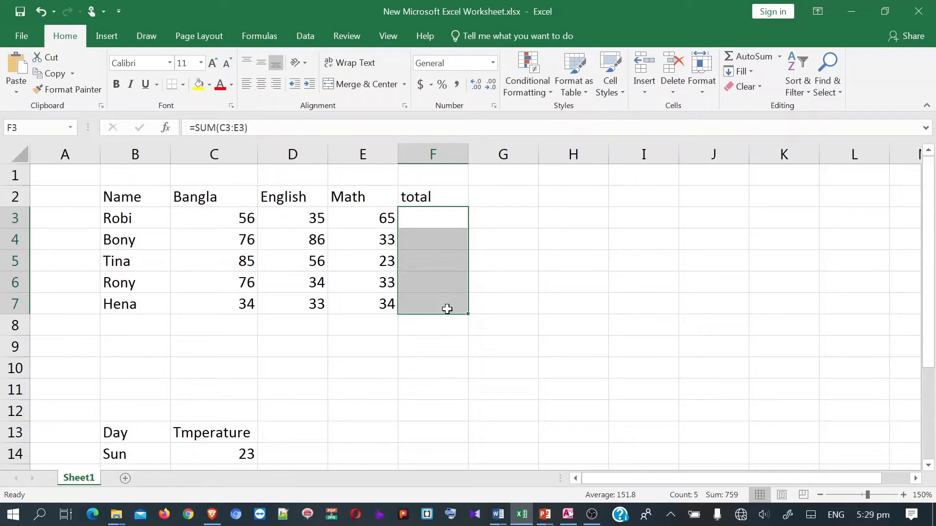
- In F3, begin the formula =if(and(C3>32,D3>32,E3>32) testing all three marks
left_click(432, 232)
left_click(429, 218)
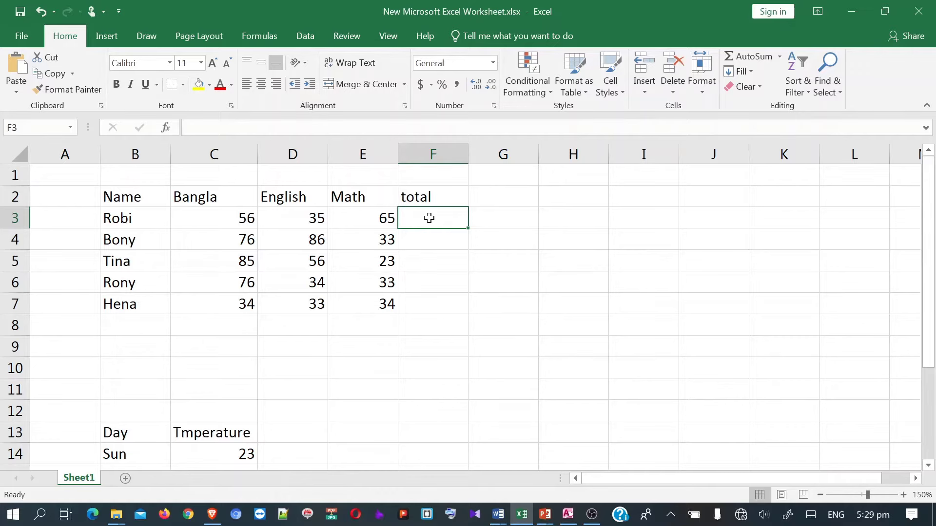
type("=")
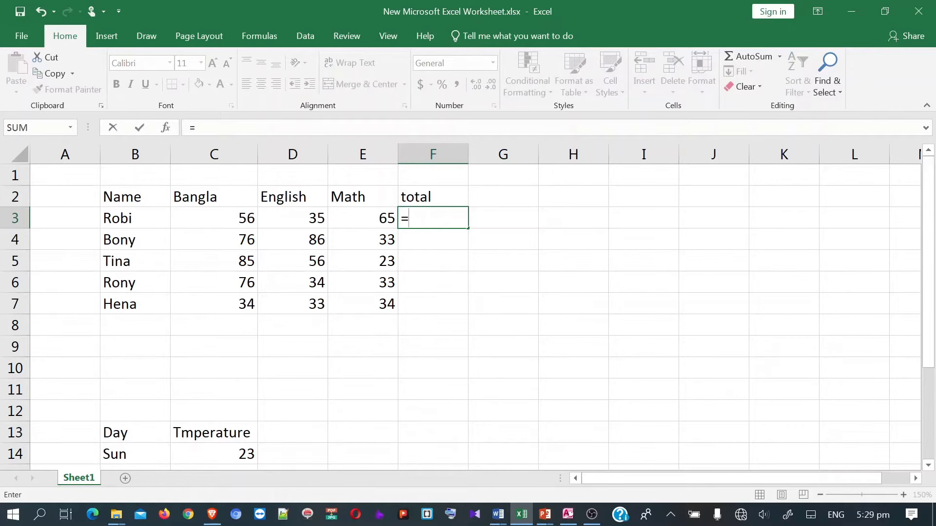
type("if(")
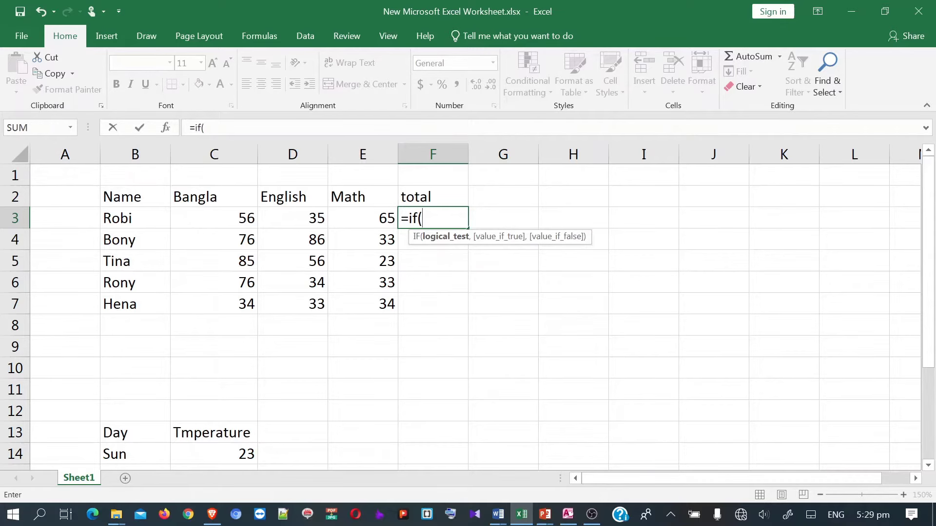
type("and")
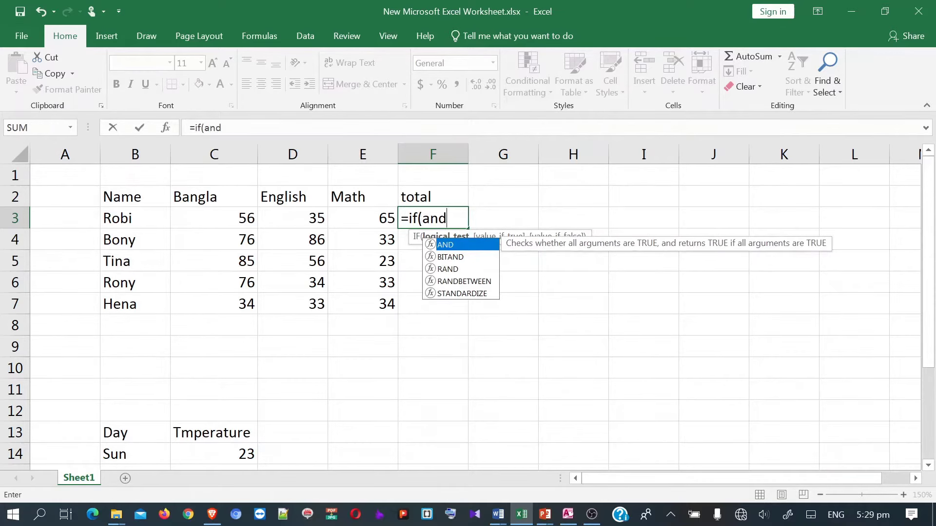
type("(")
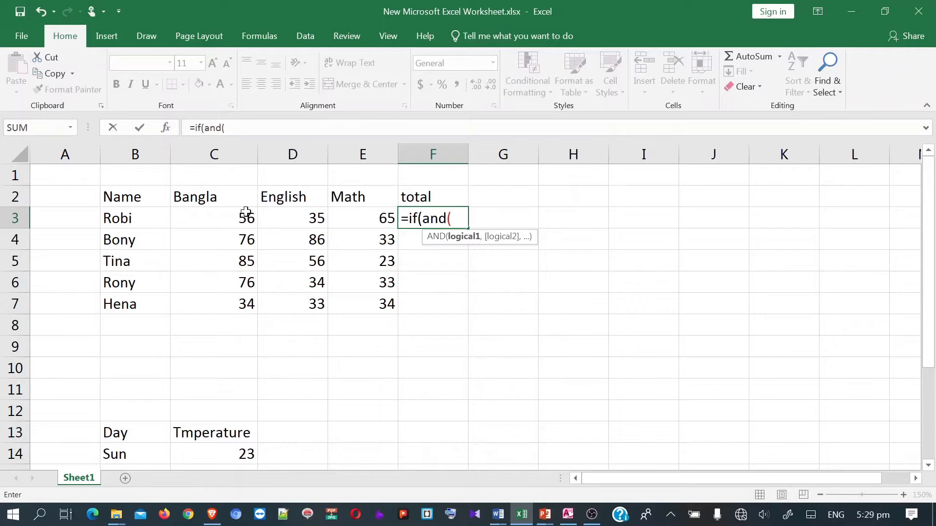
left_click(237, 222)
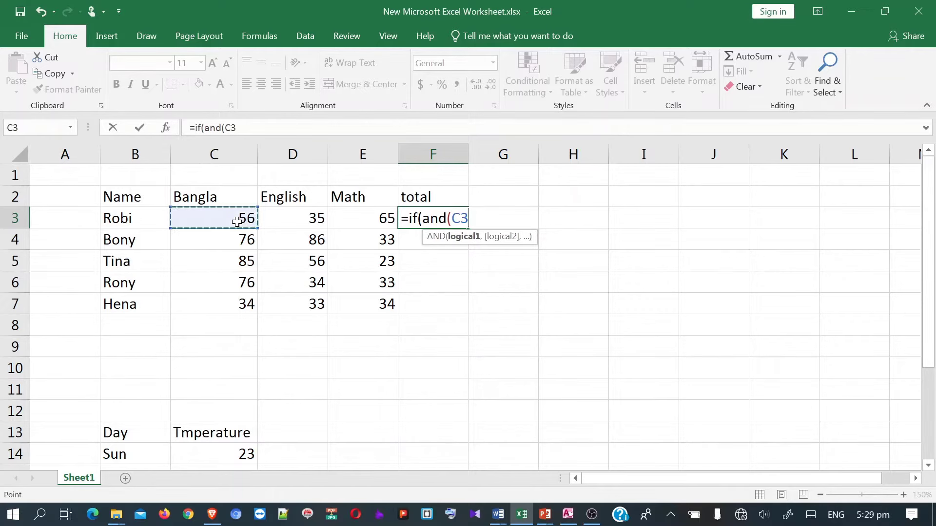
type(">")
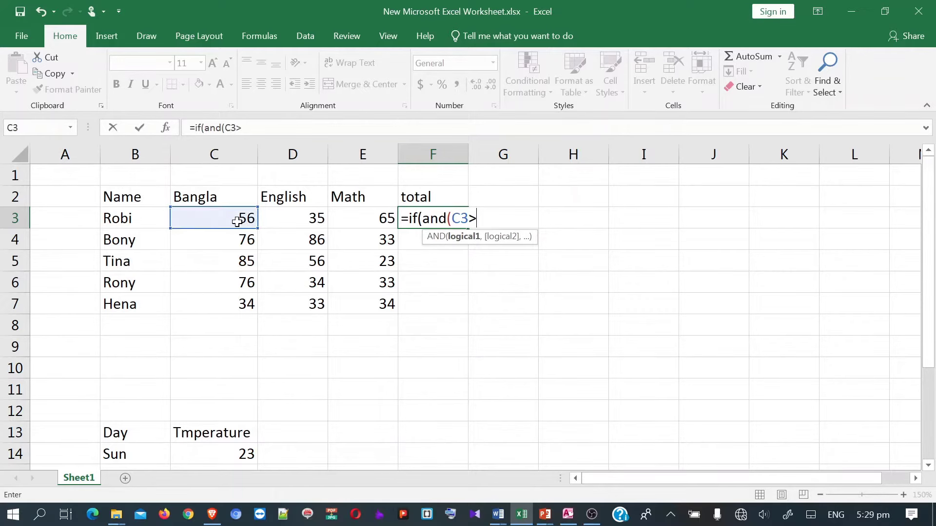
type("32")
type(",")
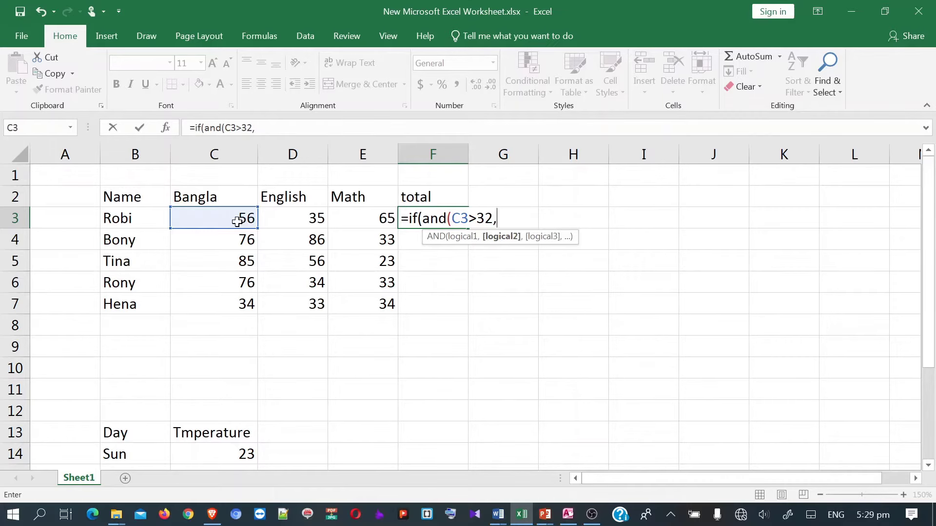
left_click(298, 224)
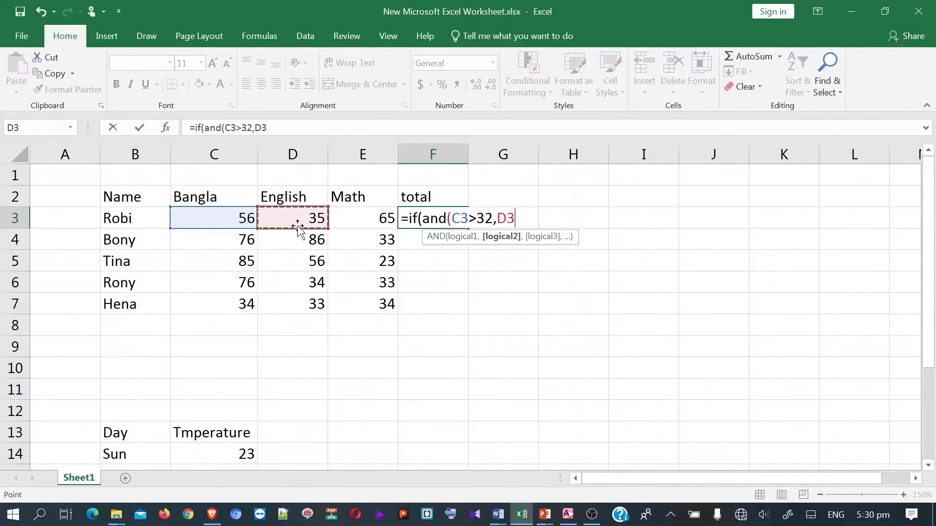
type(">32")
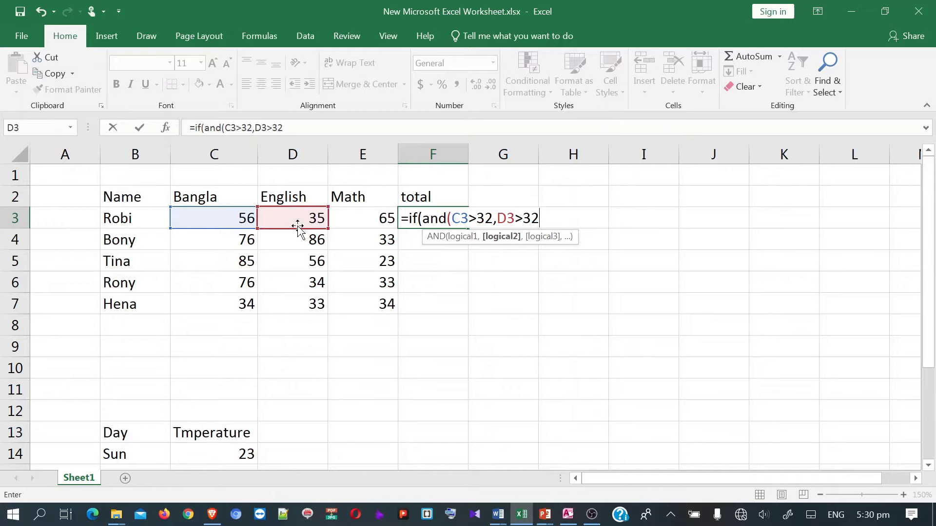
type(",")
left_click(344, 214)
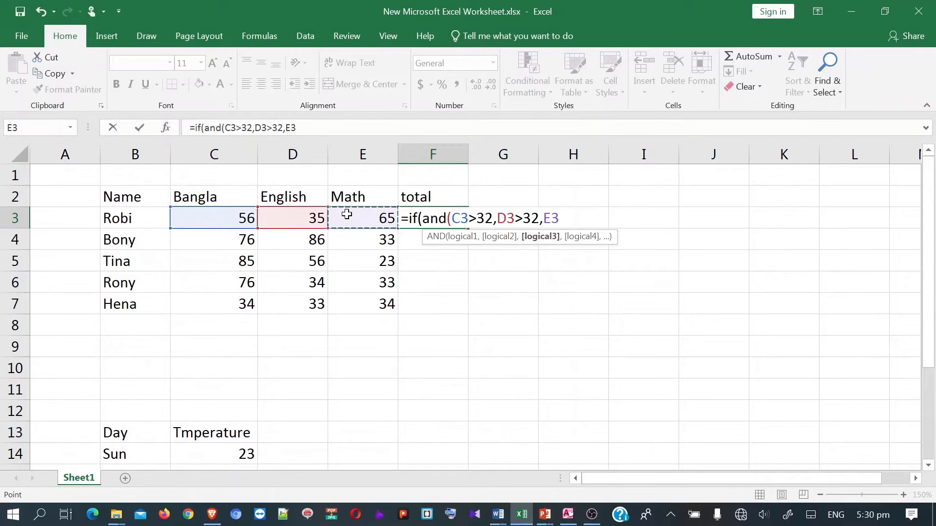
type(">32)")
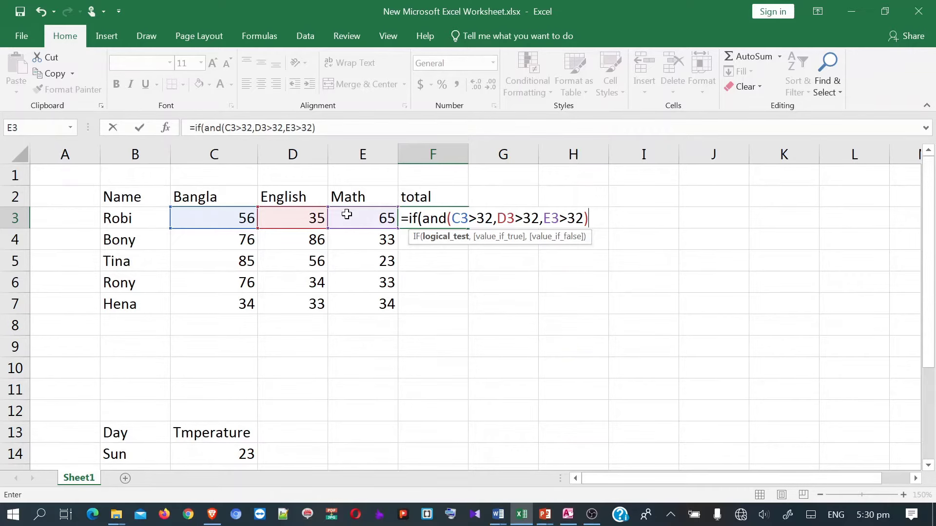
- Finish F3's formula with sum(C3:E3) and "fail" so F3 shows 156
type(",")
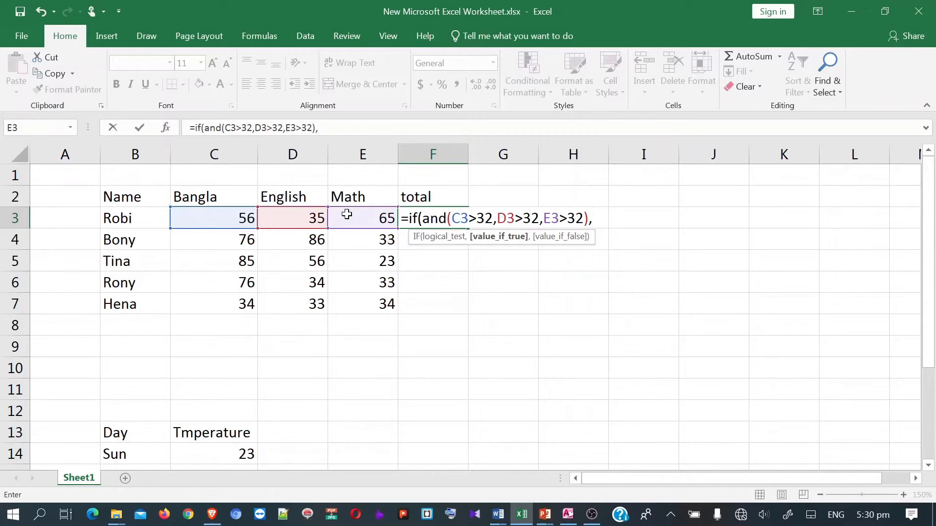
type("sum")
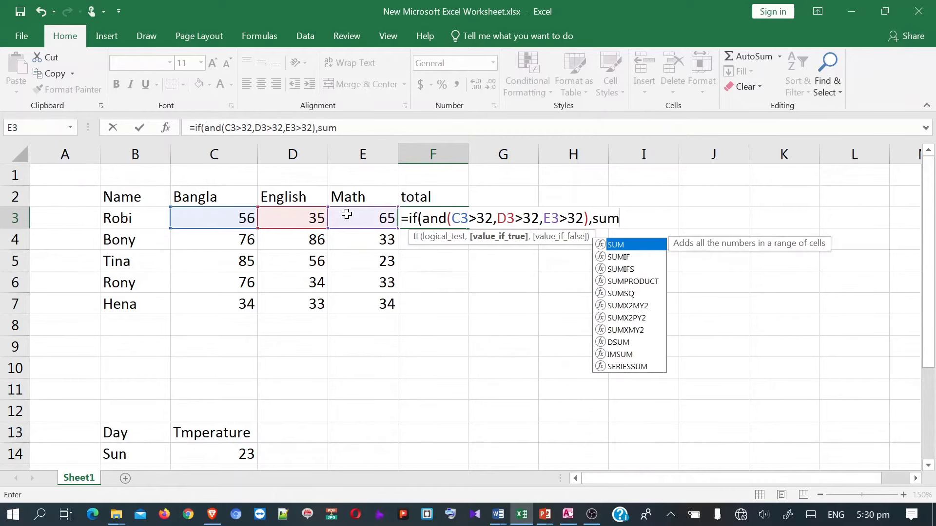
type("(")
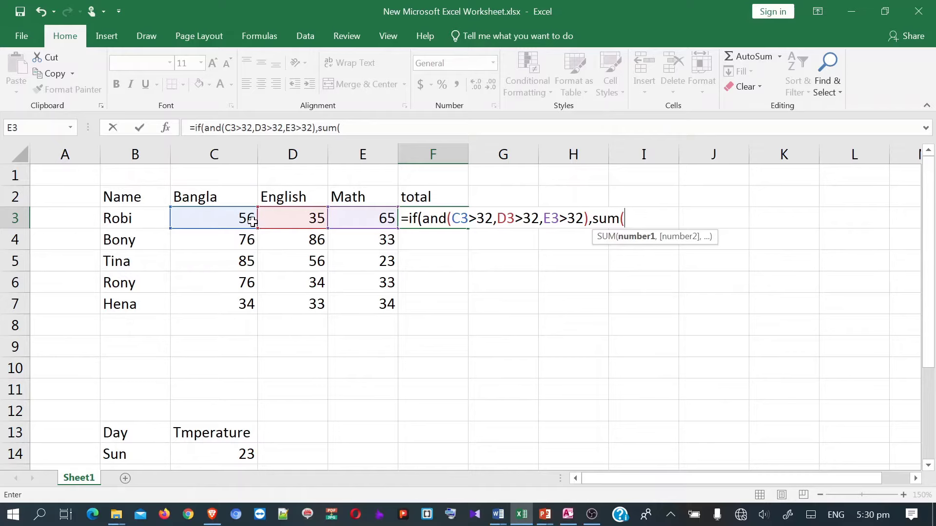
left_click_drag(225, 218, 361, 222)
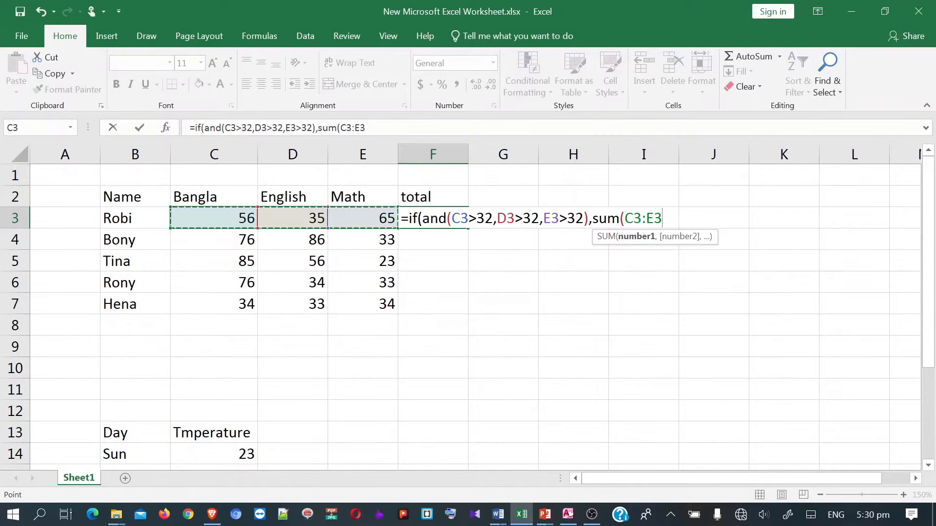
type(")")
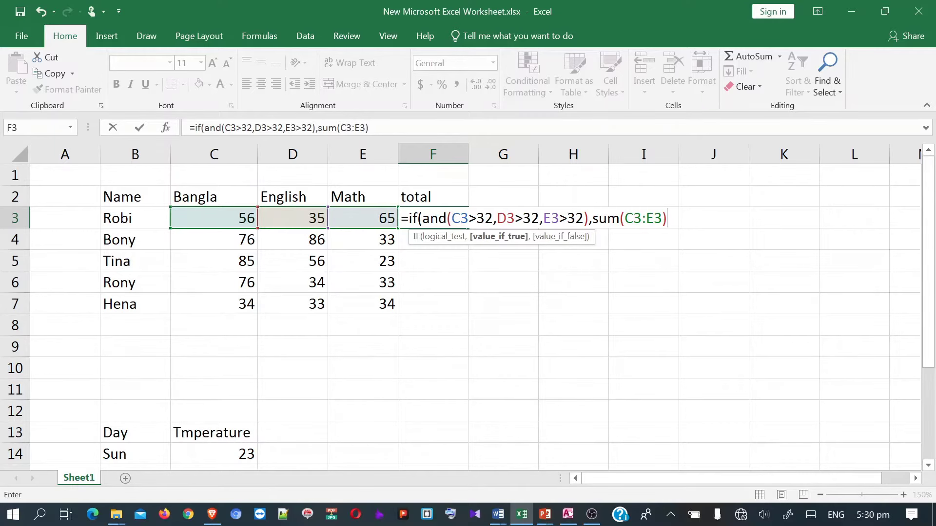
type(",")
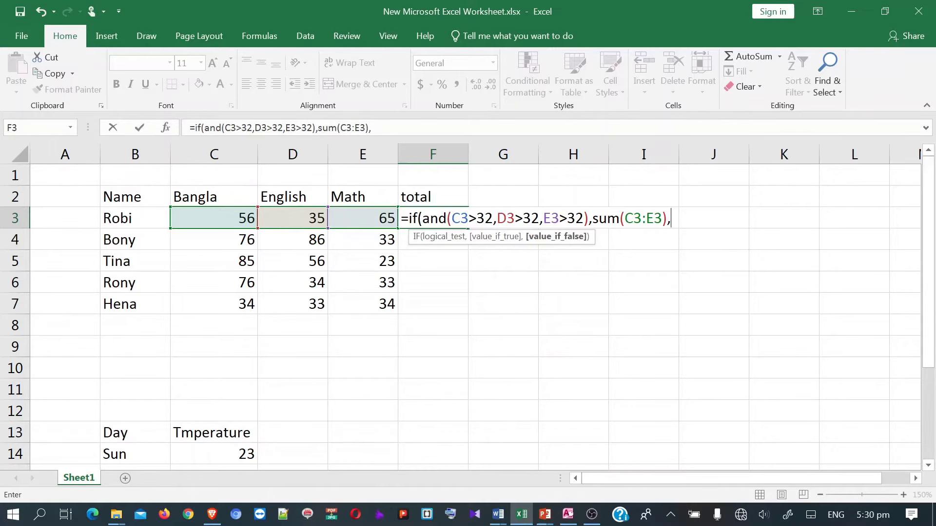
type("  fail\")")
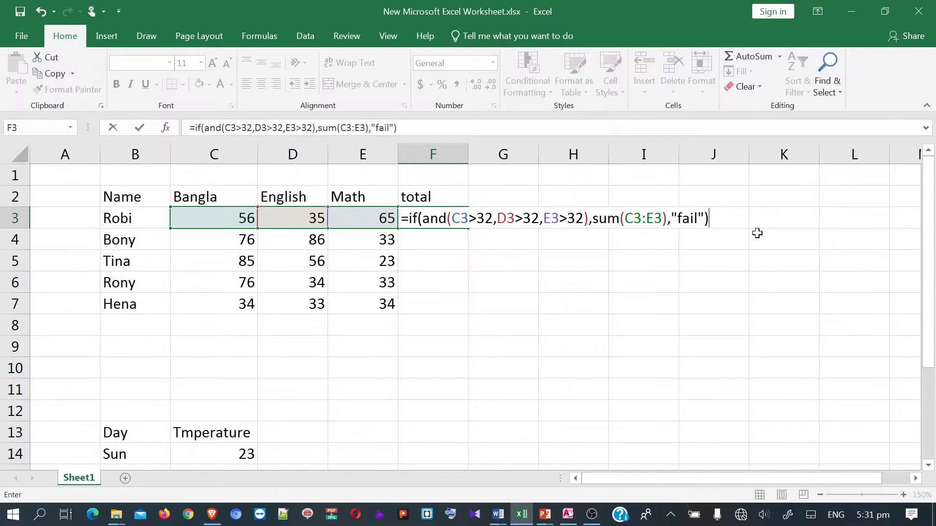
key("Return")
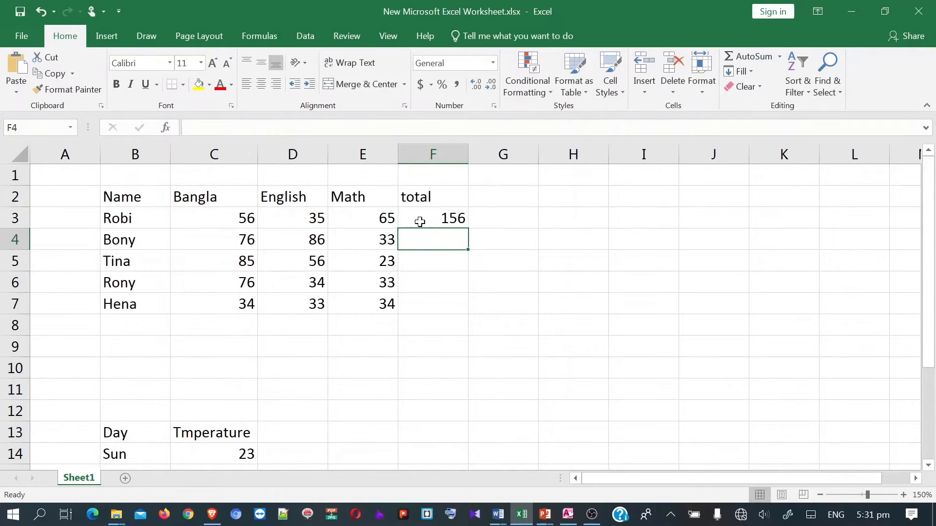
- Fill F3's pass/fail formula down the total column to F7
left_click(420, 222)
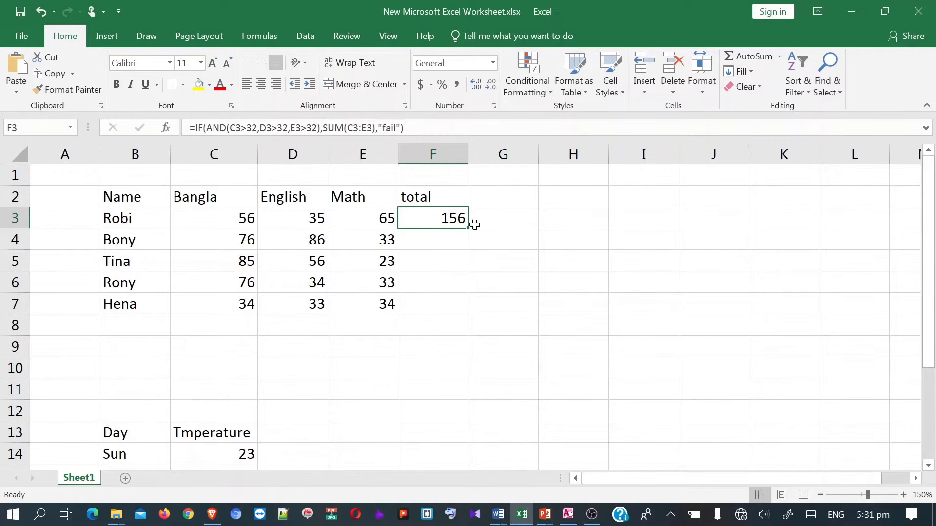
left_click_drag(471, 228, 470, 312)
left_click(365, 260)
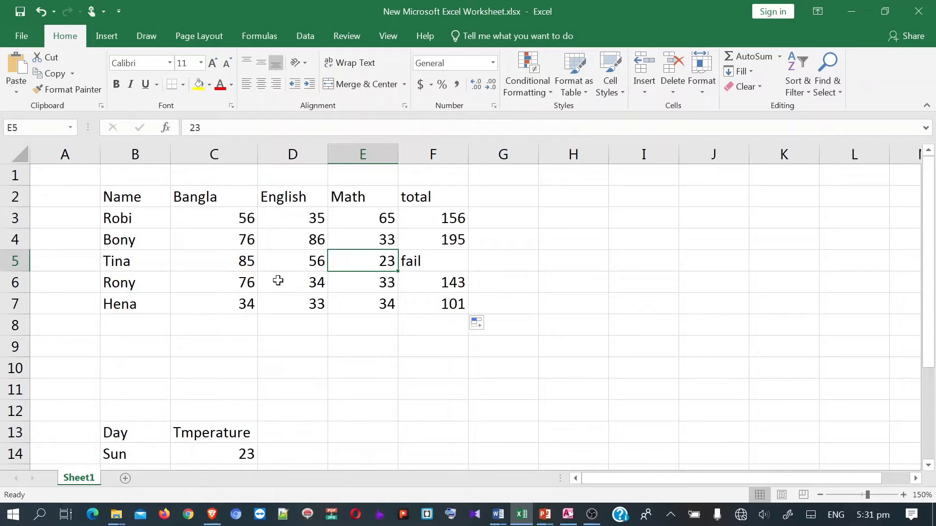
- Change Rony's Bangla mark in C6 to 33 so F6 totals 100
left_click(305, 282)
left_click(248, 283)
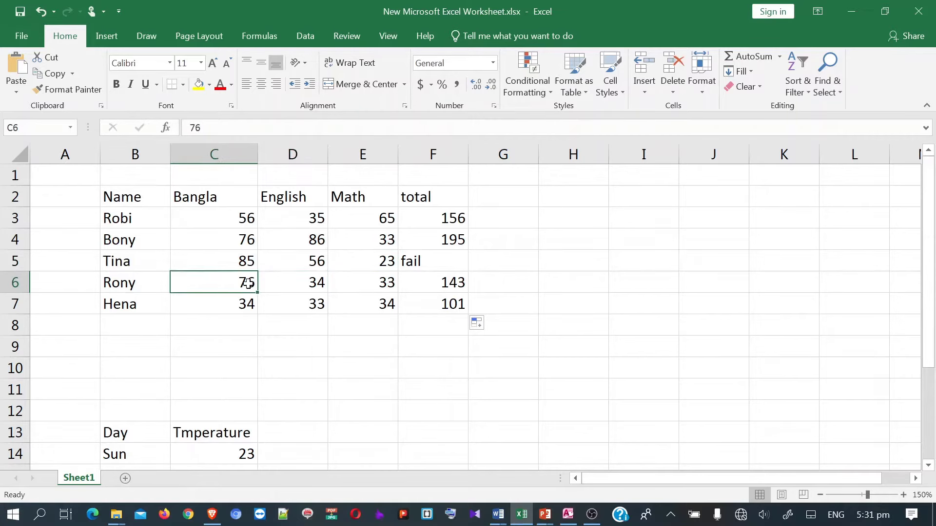
type("2")
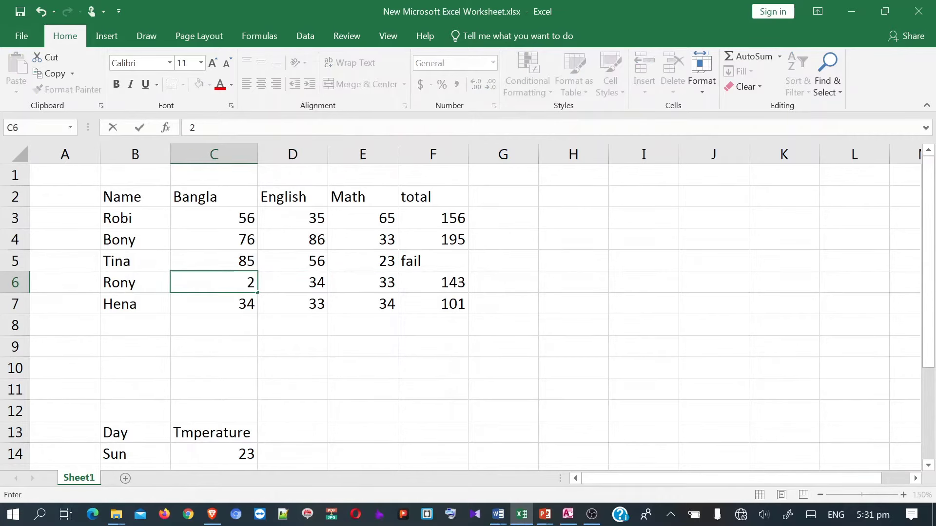
key("BackSpace")
type("32")
left_click(540, 284)
left_click(239, 282)
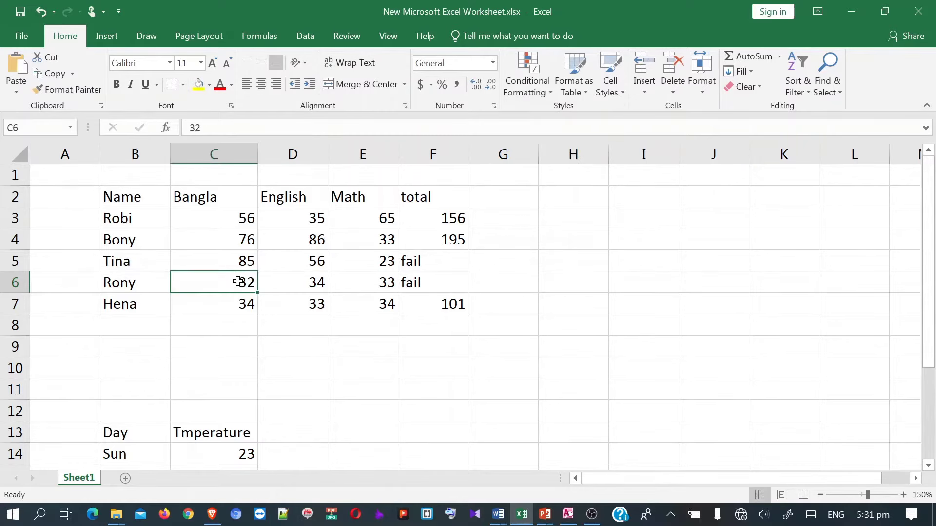
type("2")
key("BackSpace")
type("33")
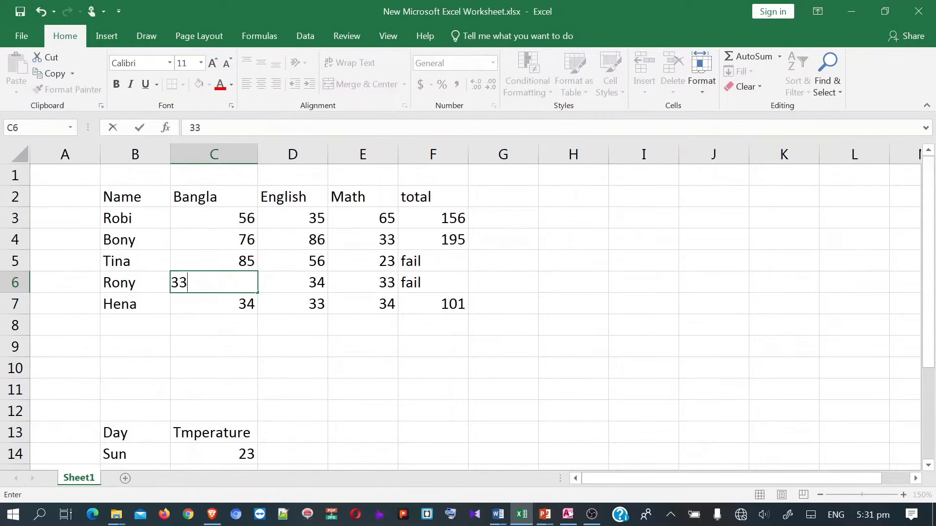
left_click(529, 300)
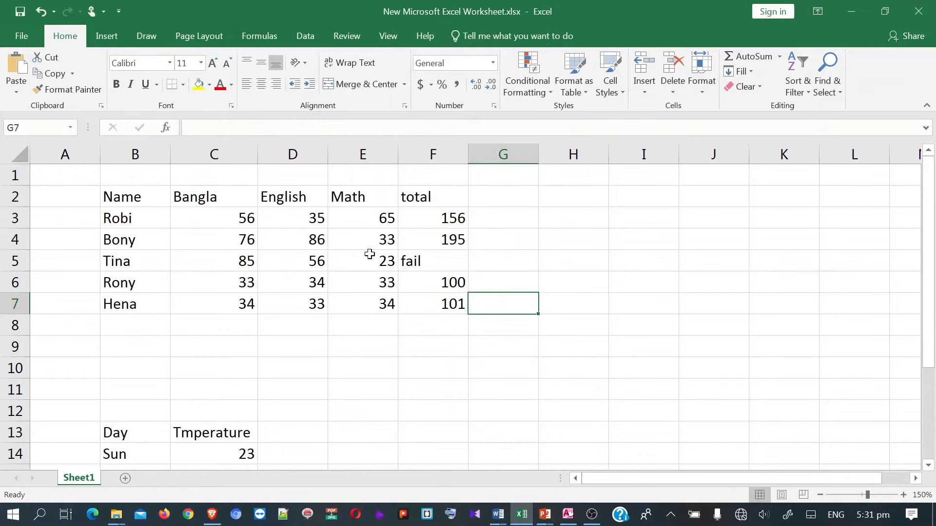
- Review the Word exercise document's task list, then bring up Access's Query2 salary results
left_click(498, 514)
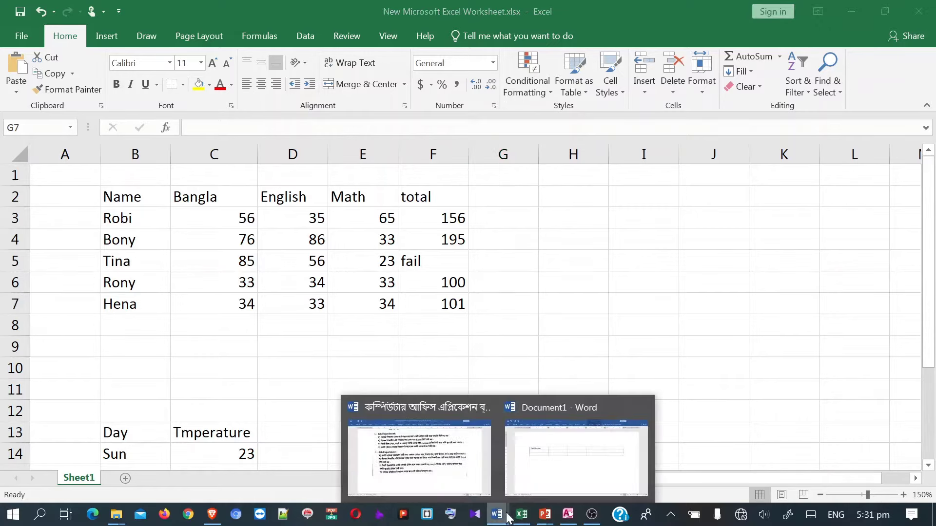
left_click(434, 490)
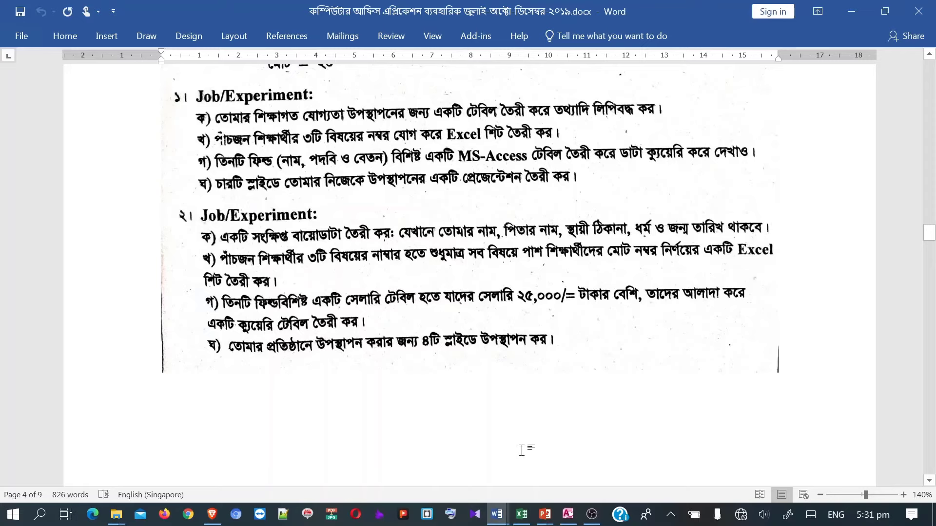
left_click(566, 515)
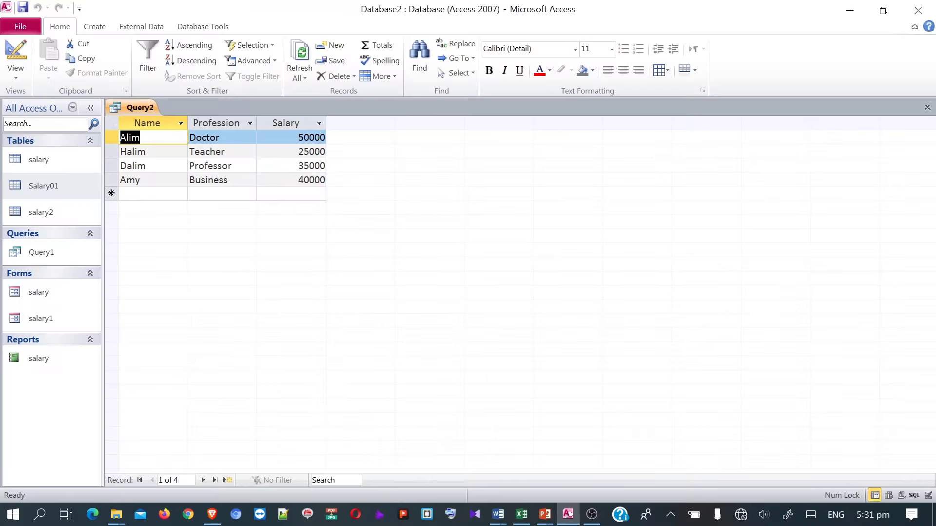
- Close the Query2 results without saving changes
right_click(144, 110)
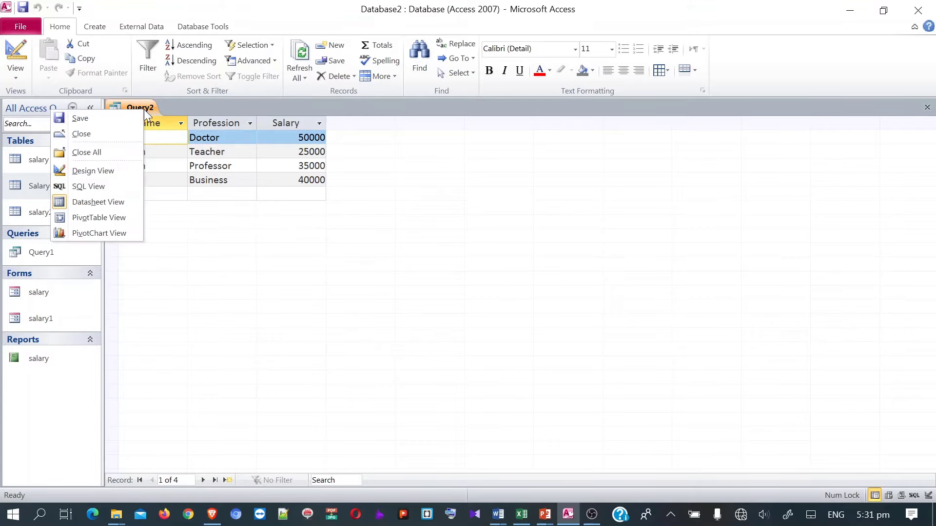
left_click(101, 133)
left_click(468, 295)
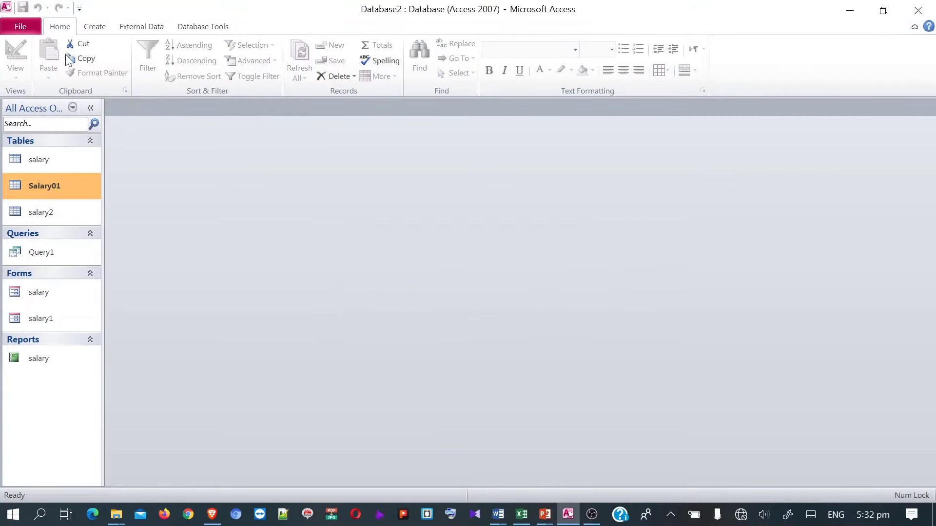
- Start a new design-view query based on the Salary01 table
left_click(103, 28)
left_click(191, 75)
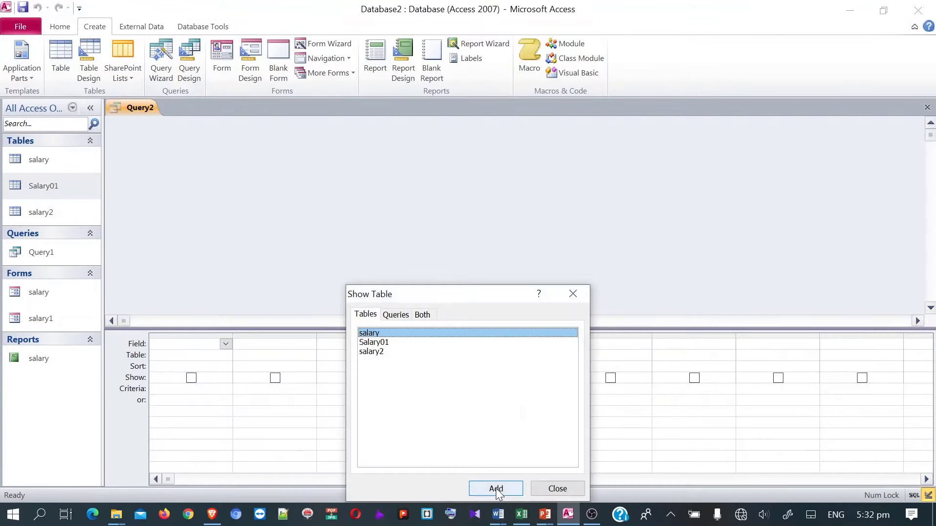
left_click(376, 343)
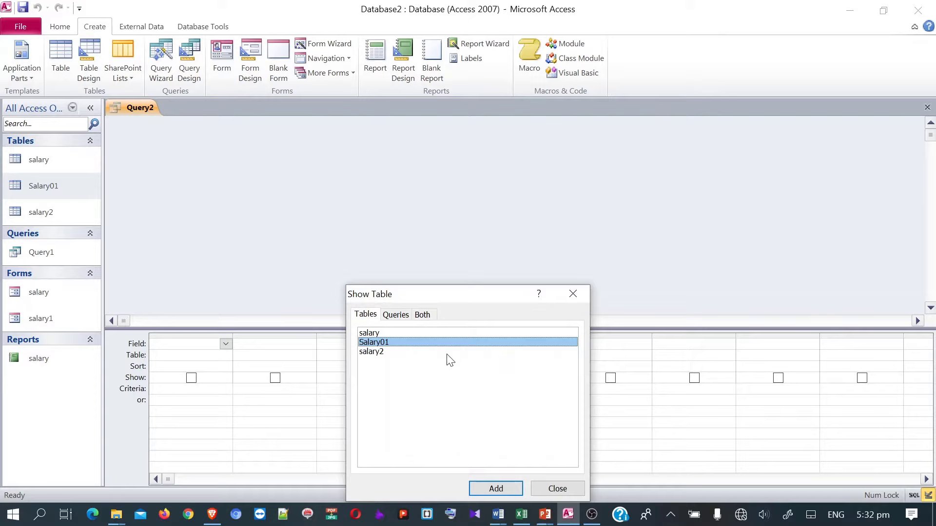
left_click(496, 492)
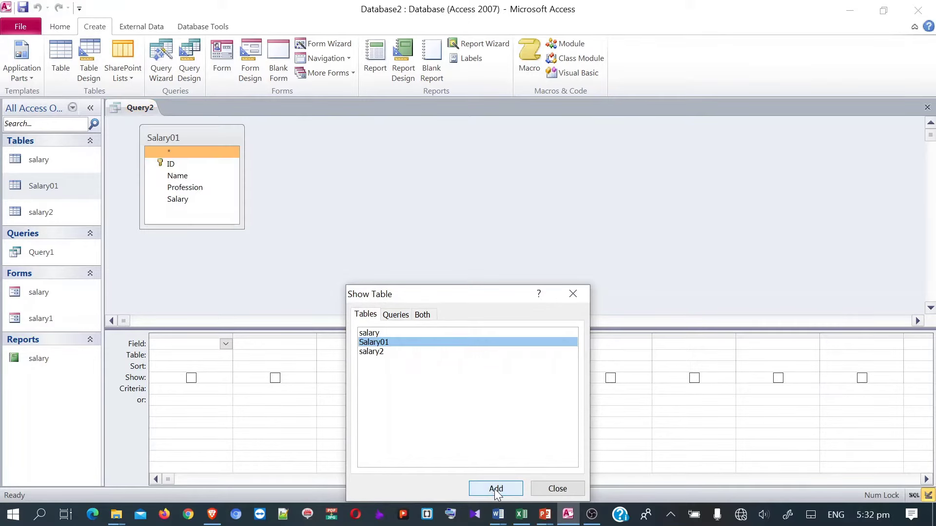
left_click(557, 489)
- Add the Name, Profession and Salary fields and begin Salary's >25000 criterion
left_click(171, 168)
double_click(176, 176)
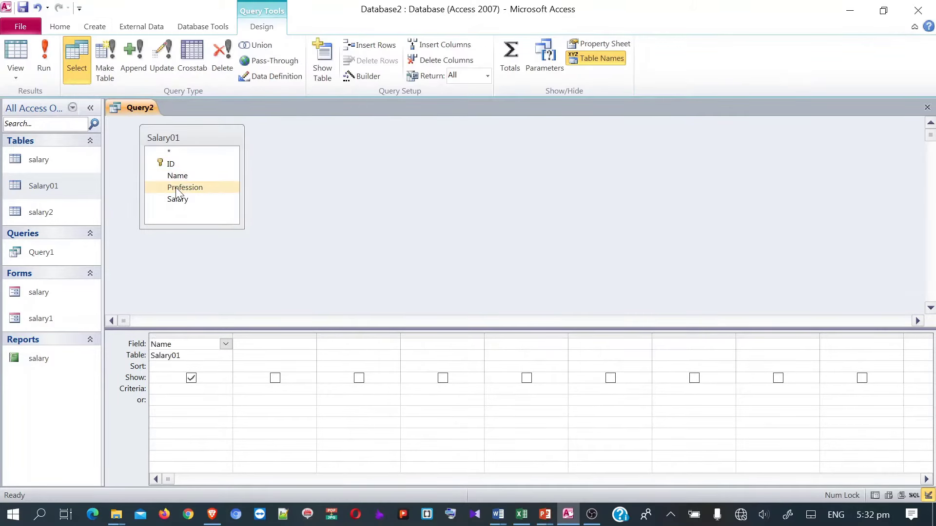
double_click(180, 188)
double_click(181, 187)
left_click(178, 199)
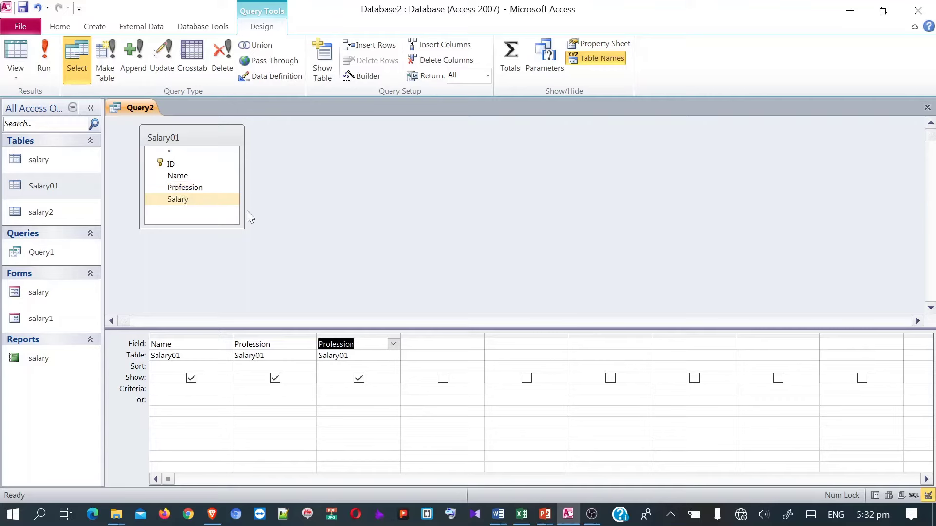
left_click(395, 344)
left_click(395, 344)
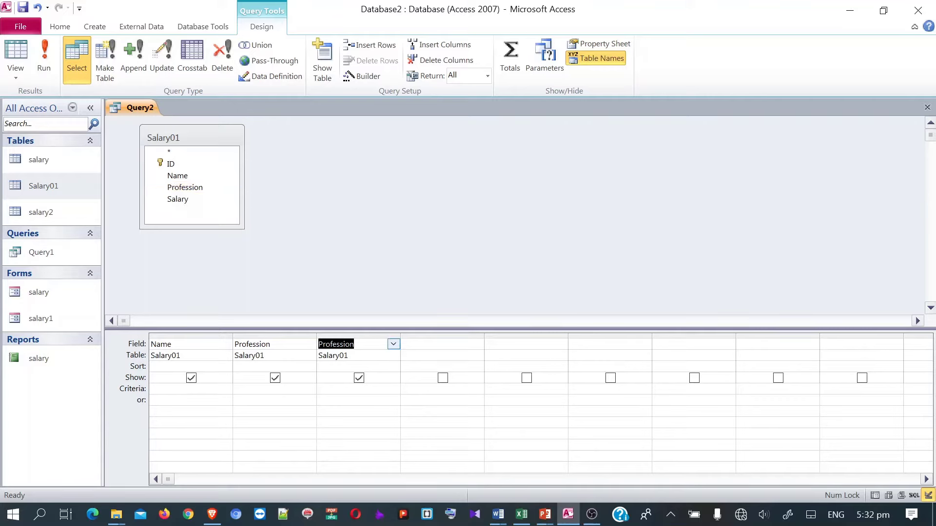
left_click(393, 344)
left_click(337, 400)
left_click(382, 388)
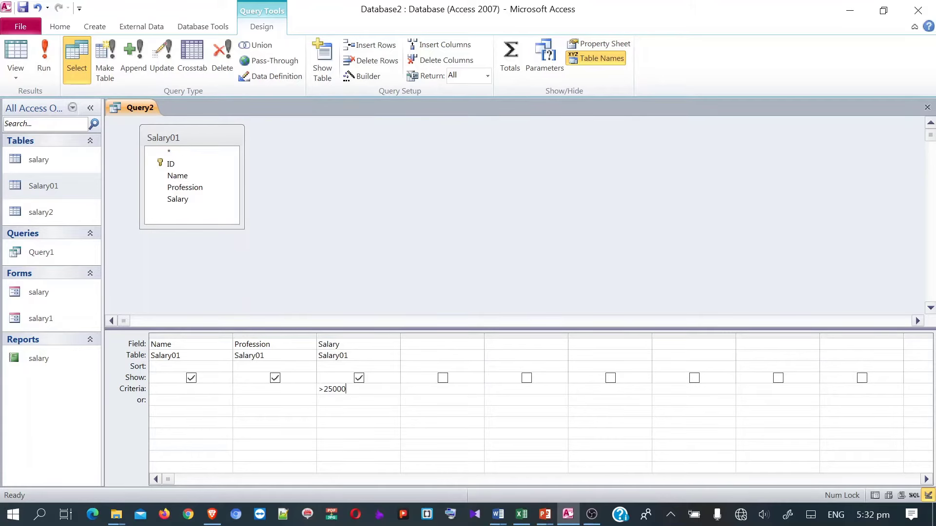
- Run the query to list the three employees earning over 25000, then return to Word
left_click(45, 69)
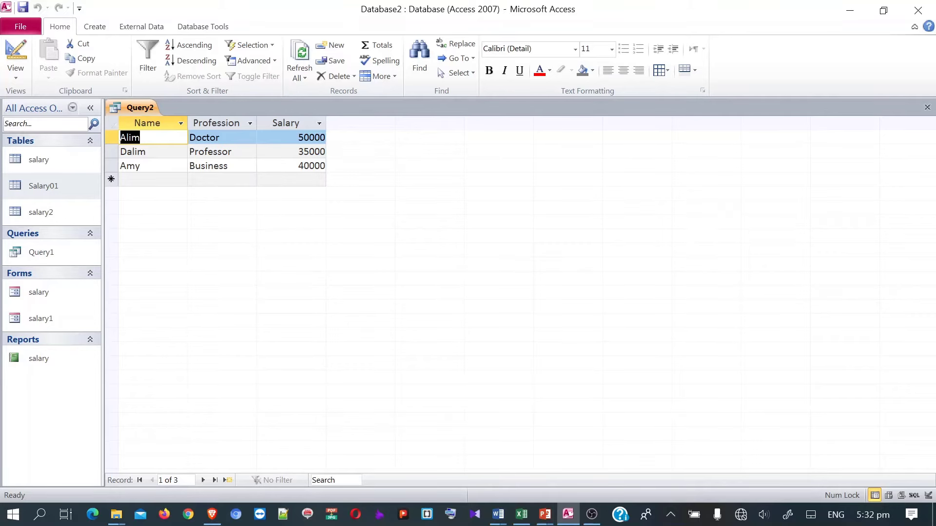
right_click(139, 108)
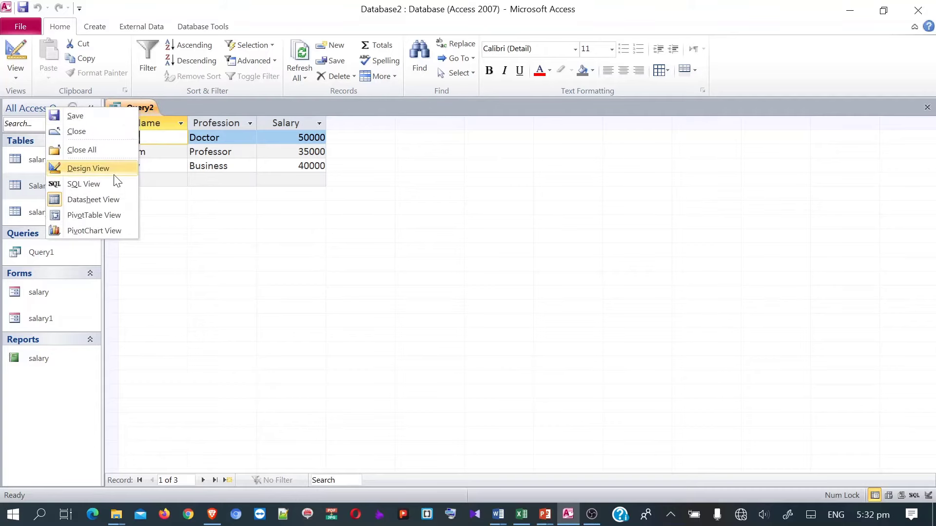
left_click(88, 168)
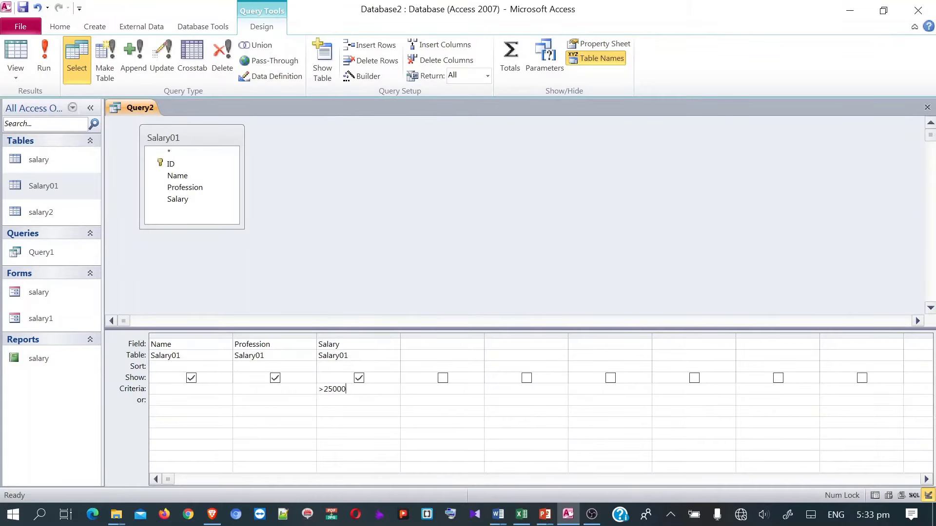
key("ctrl+shift+Left")
key("F2")
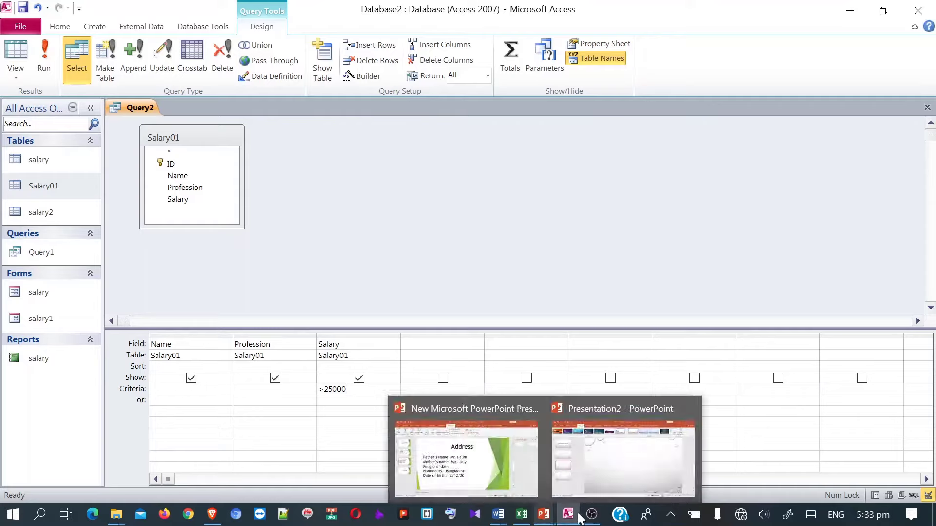
mouse_move(501, 523)
left_click(449, 482)
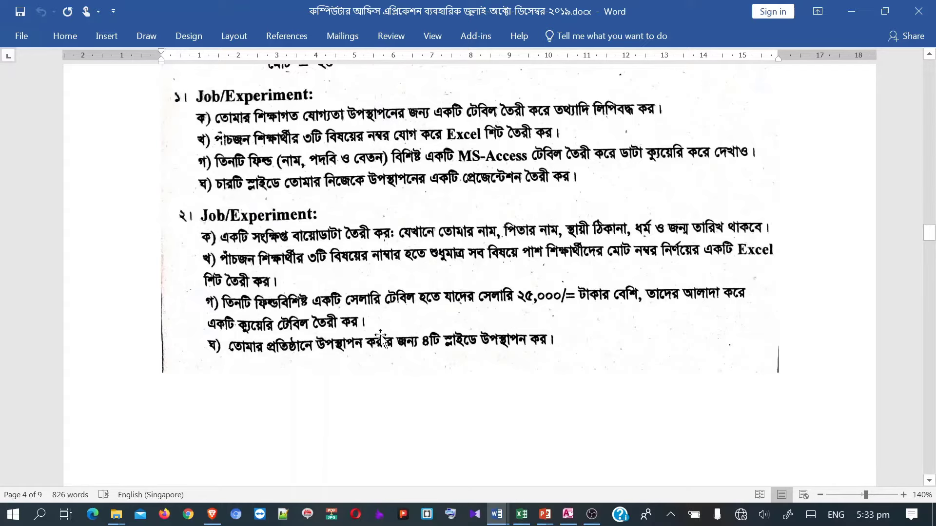
- Scroll down to the page showing the Job/Experiment 3 and 4 tasks
scroll(414, 336, "down", 3)
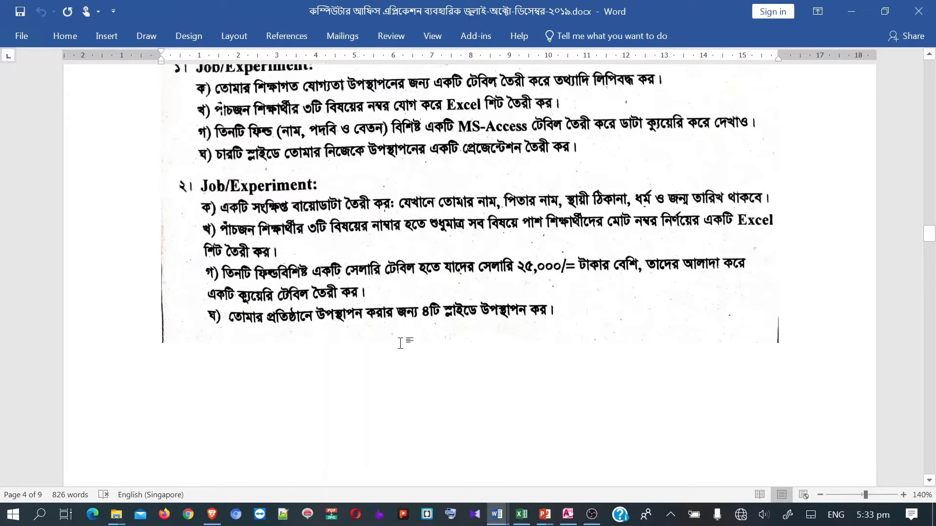
scroll(413, 331, "down", 8)
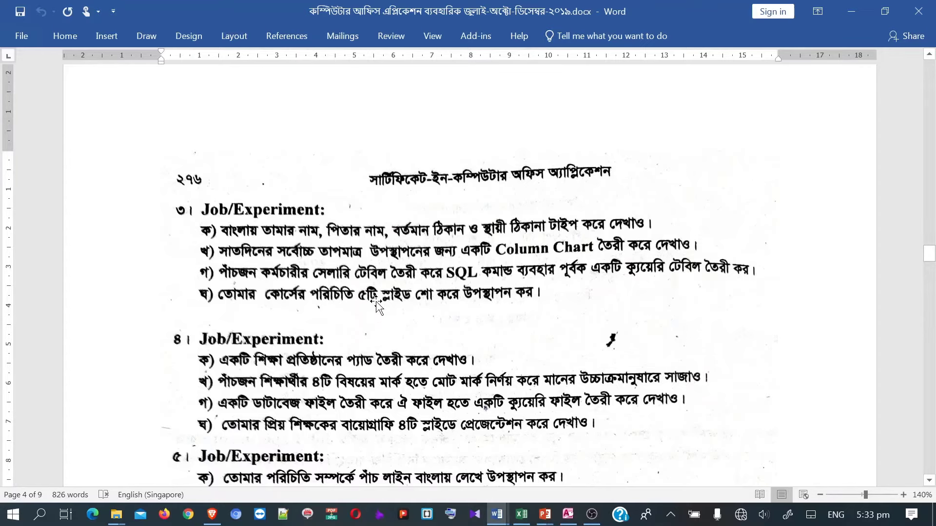
scroll(376, 301, "down", 3)
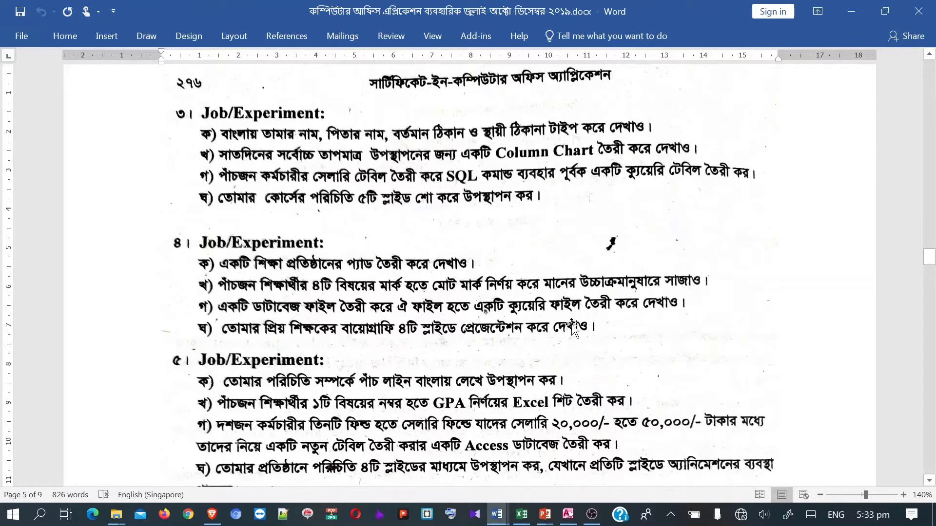
scroll(513, 319, "down", 1)
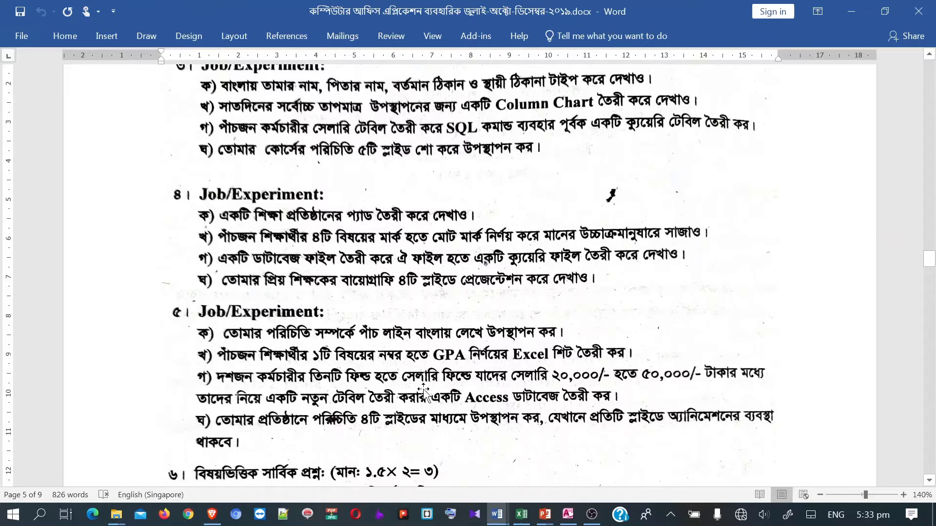
scroll(417, 410, "up", 10)
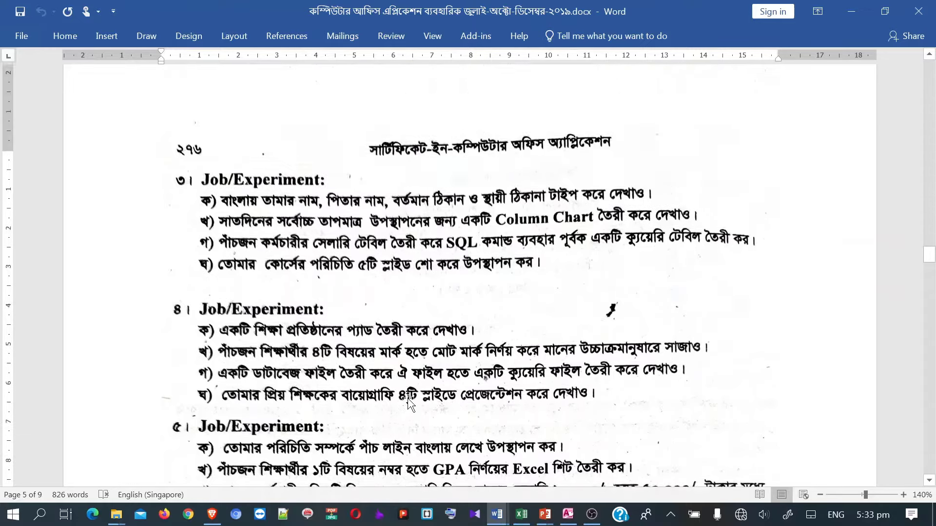
scroll(317, 368, "down", 8)
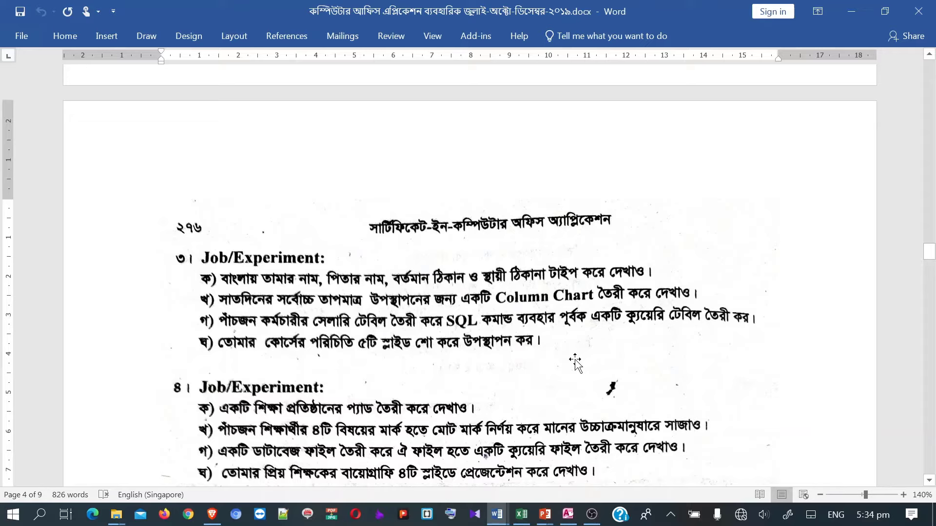
- In Document1, delete the Certificate table to leave a blank page
mouse_move(497, 514)
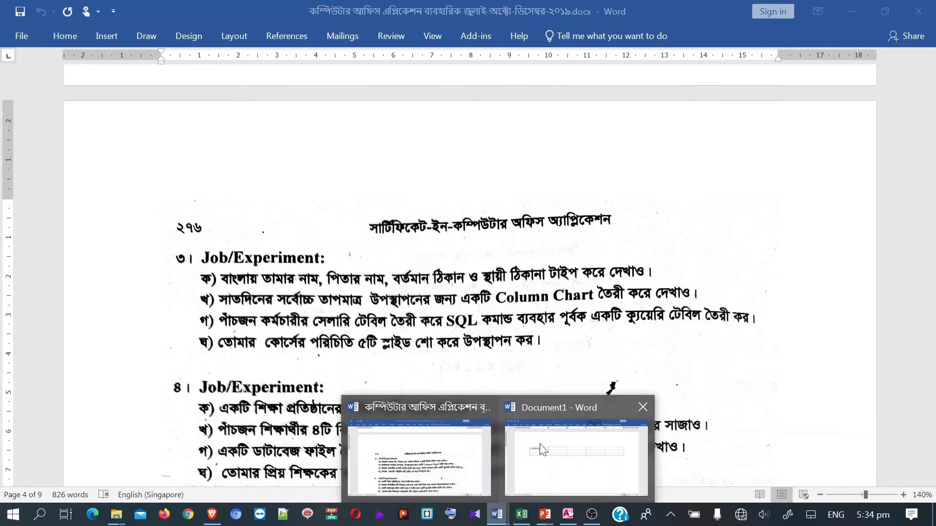
left_click(539, 444)
left_click(330, 259)
left_click(156, 176)
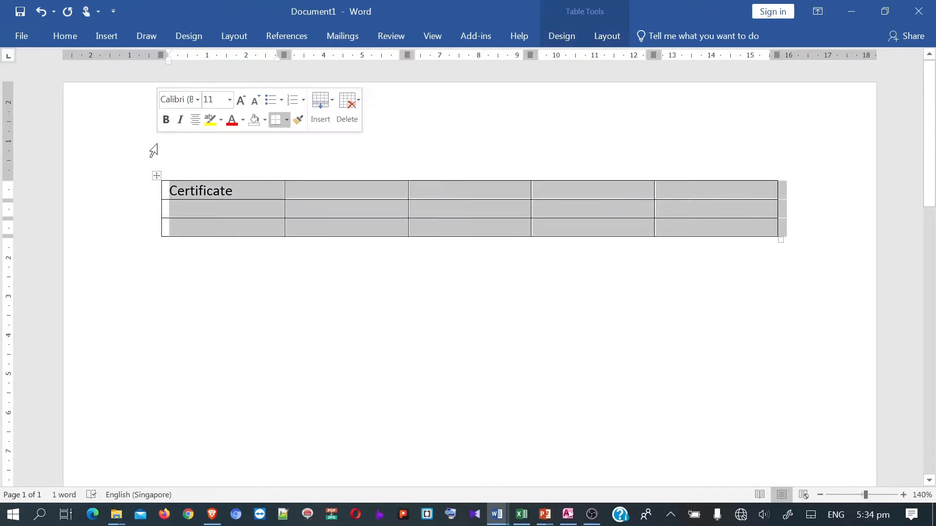
key("BackSpace")
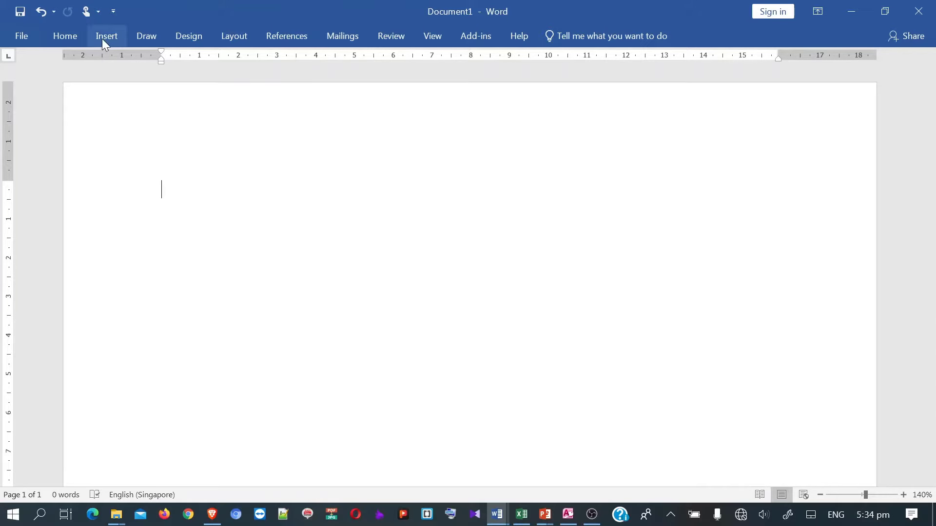
- Set the font to SutonnyMJ and collapse the ribbon with Ctrl+F1
left_click(80, 39)
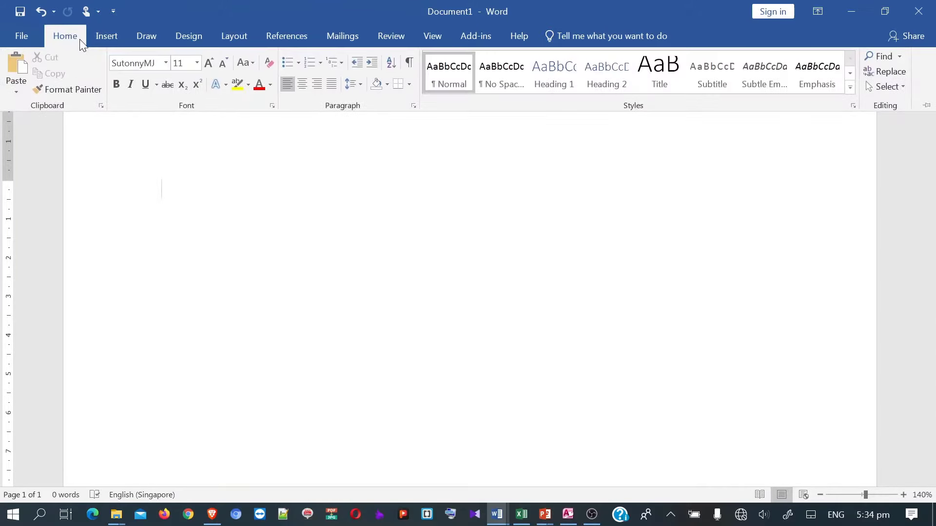
left_click(166, 63)
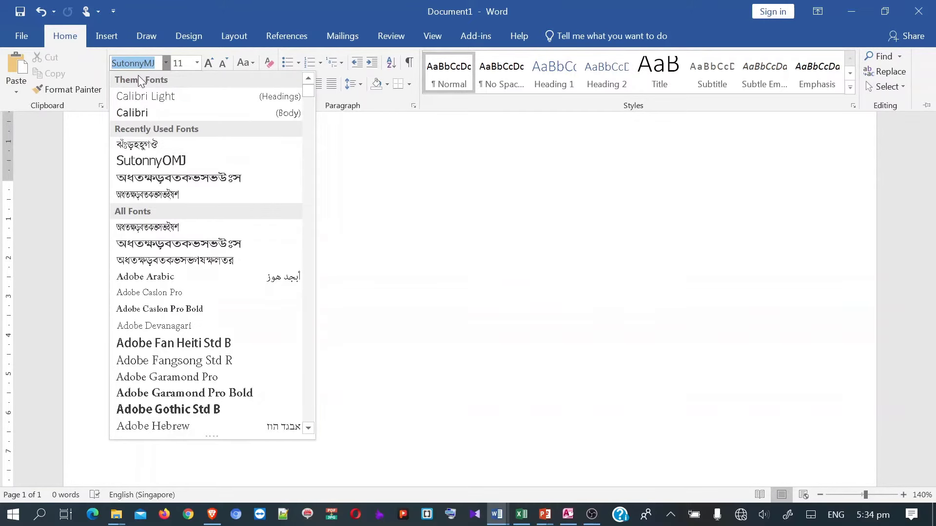
left_click(154, 64)
left_click_drag(156, 64, 122, 64)
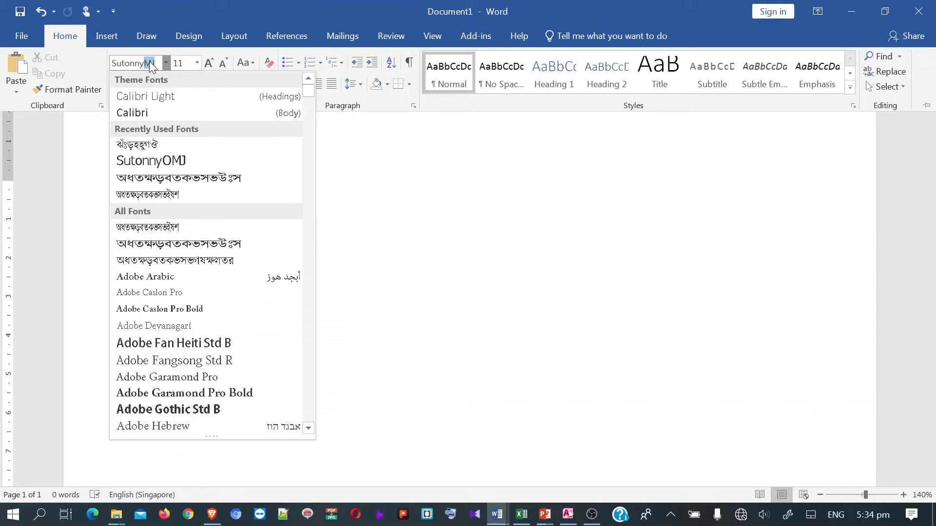
left_click(137, 146)
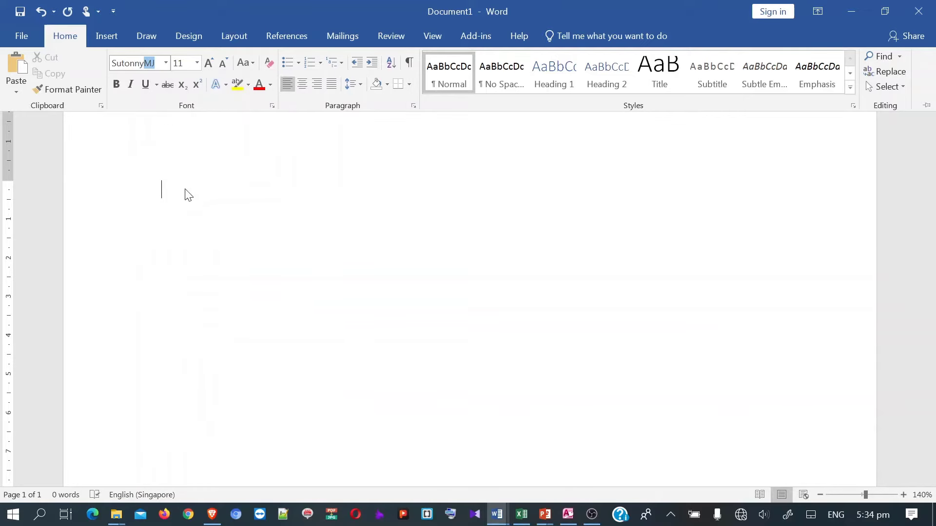
key("ctrl+F1")
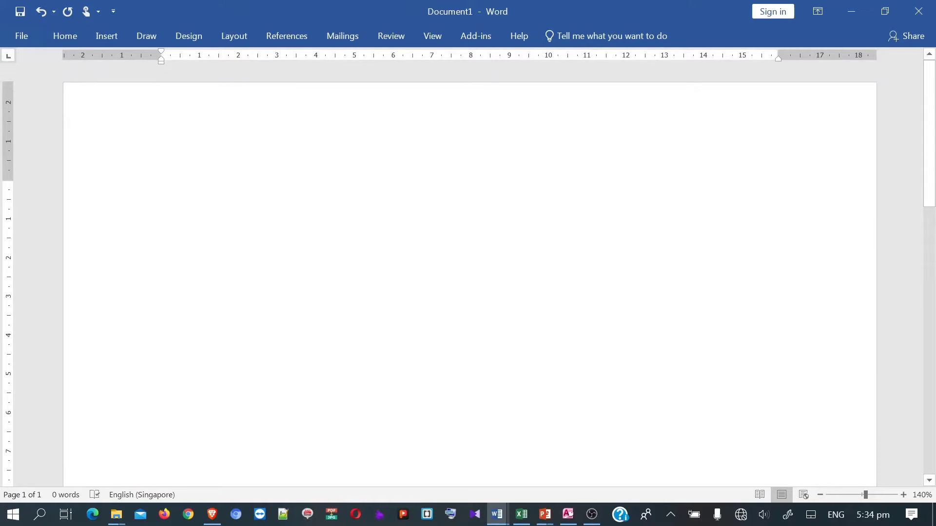
- Turn on Bijoy Bayanno Bangla keyboard input from the system tray
left_click(672, 515)
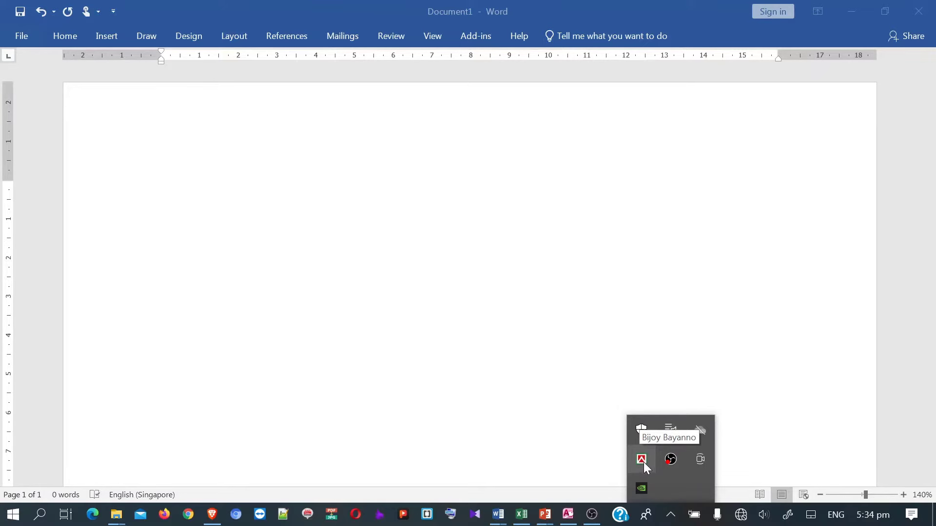
left_click(328, 273)
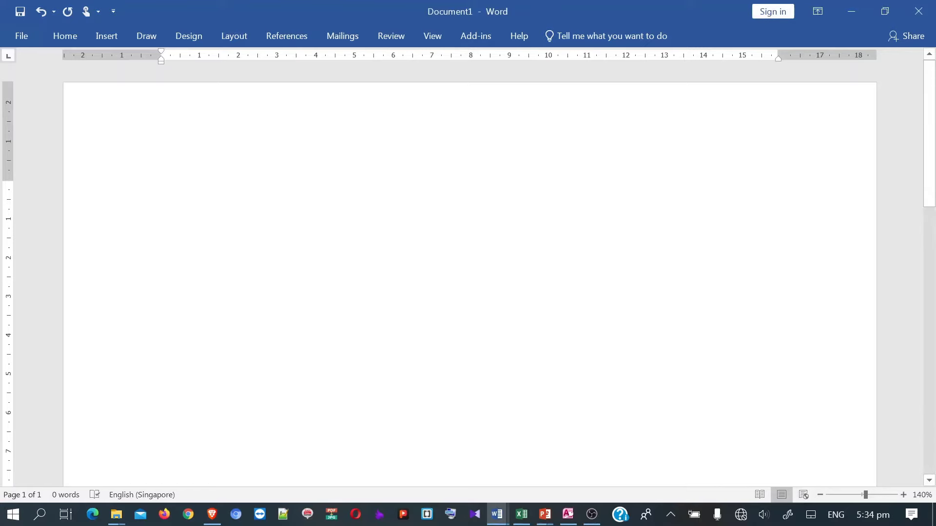
left_click(671, 515)
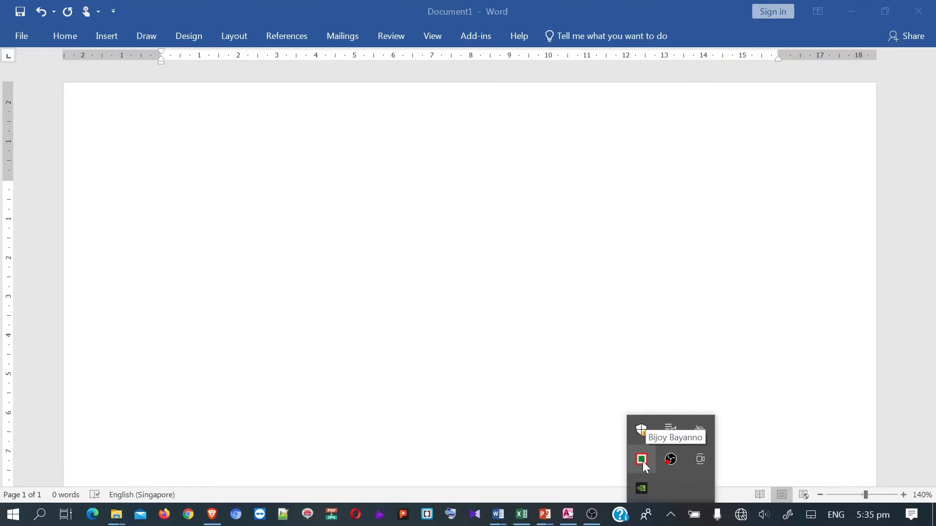
left_click(199, 205)
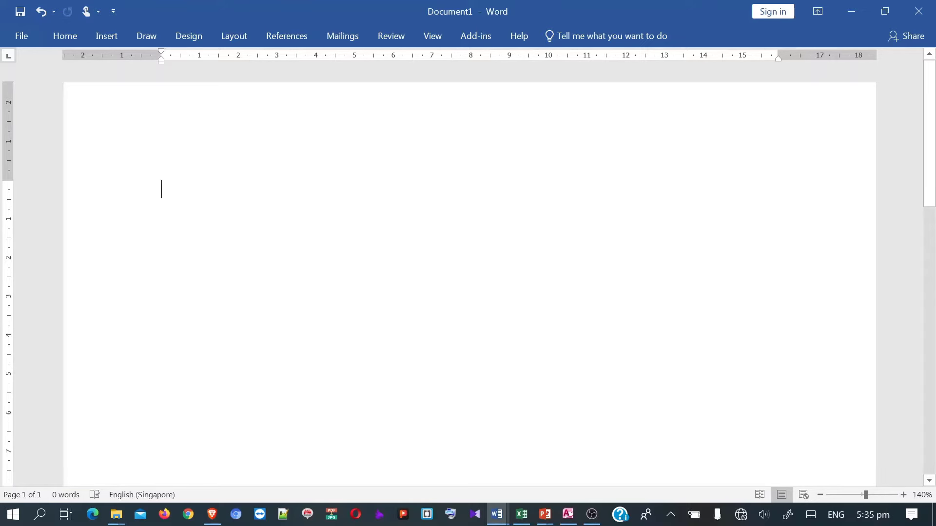
- Type the labels নামঃ and পিতার নামঃ on two lines, correcting the typos
type("না")
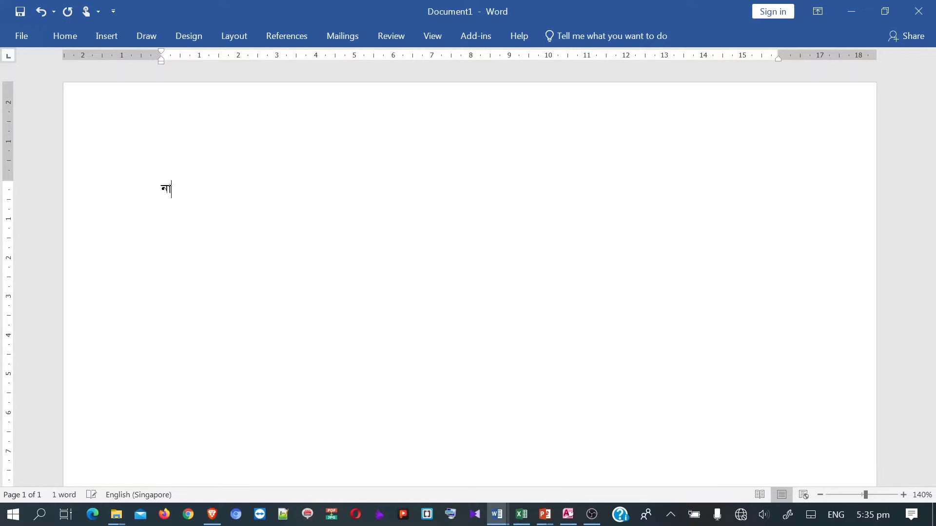
type("সমঃ")
key("Return")
type("পা")
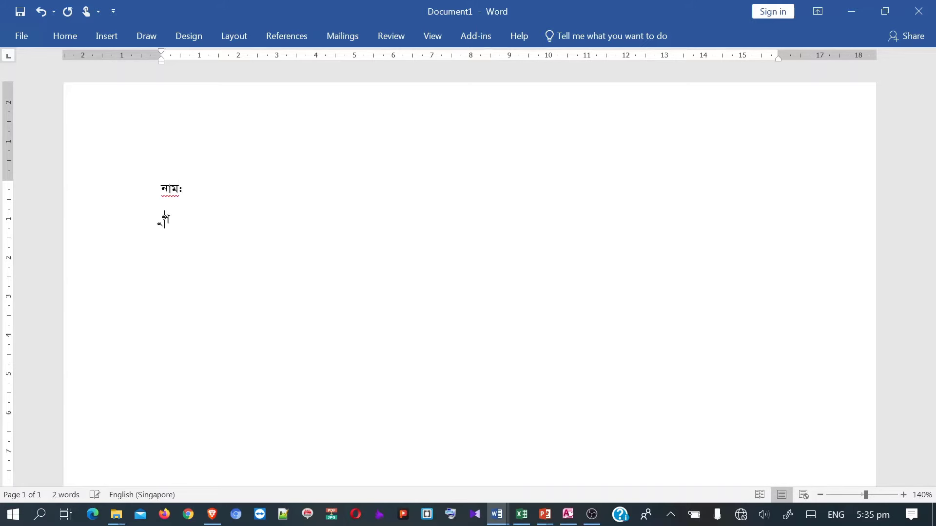
type("তার নাম")
key("BackSpace")
key("BackSpace")
key("BackSpace")
key("BackSpace")
key("BackSpace")
key("BackSpace")
key("BackSpace")
key("BackSpace")
key("BackSpace")
key("BackSpace")
type("িপতার নাম")
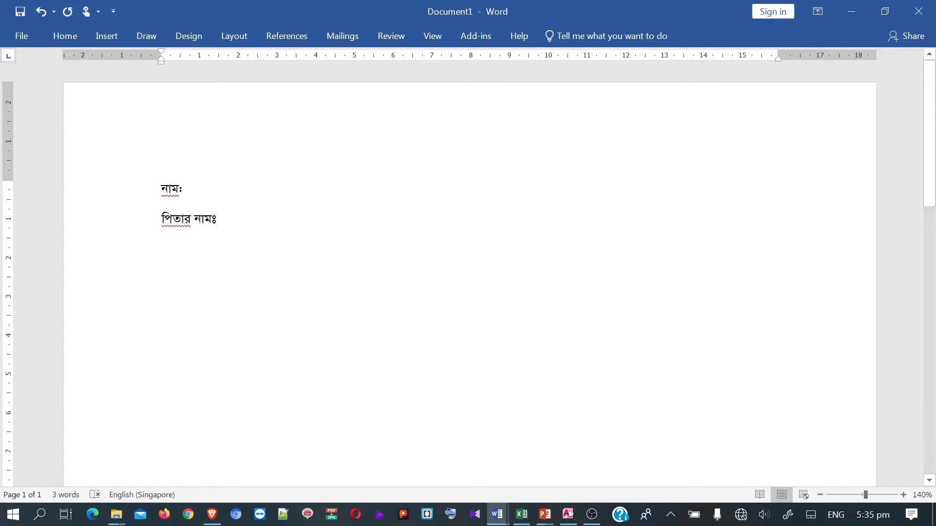
left_click(182, 189)
key("BackSpace")
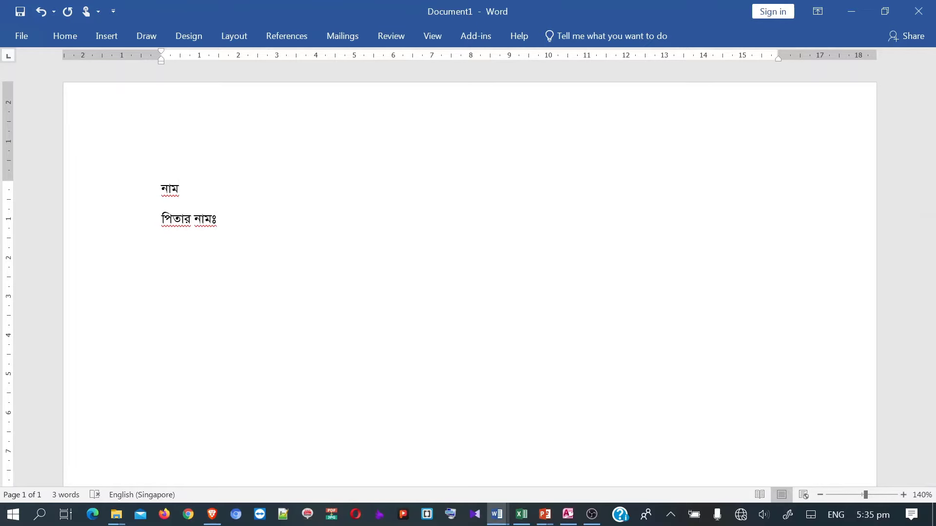
type("ঃ")
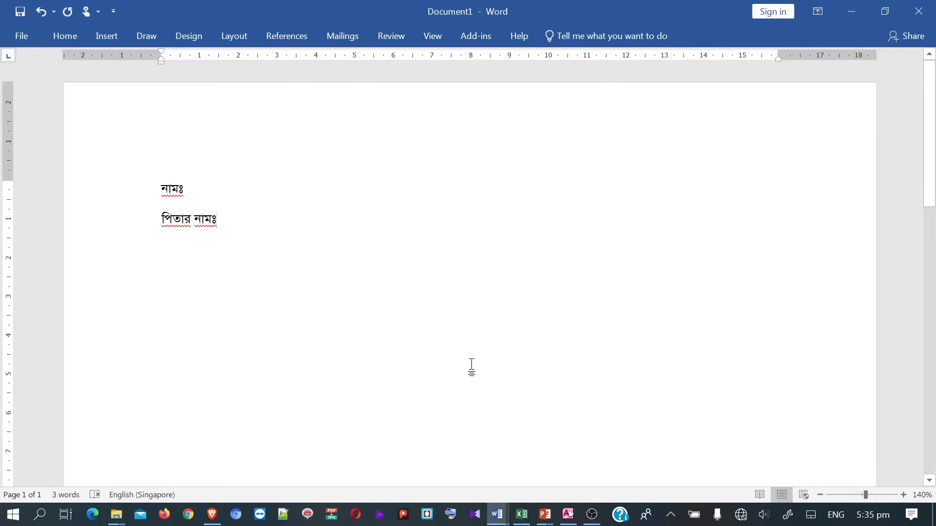
- Enter 31 as Sat's temperature in C20
mouse_move(497, 515)
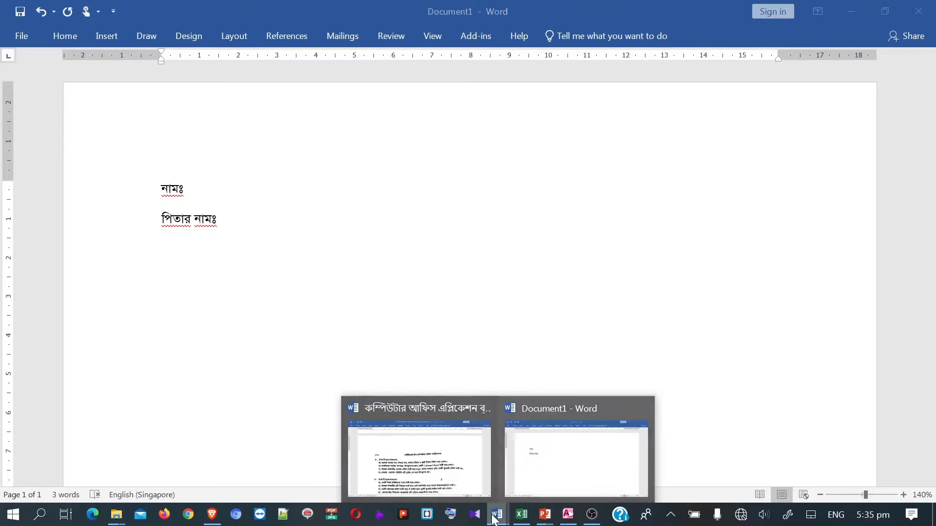
left_click(454, 476)
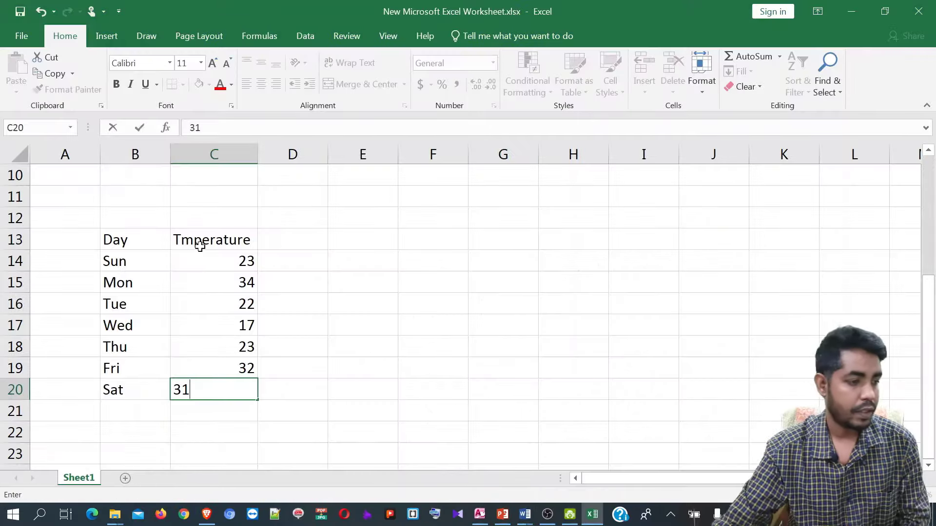
left_click(331, 325)
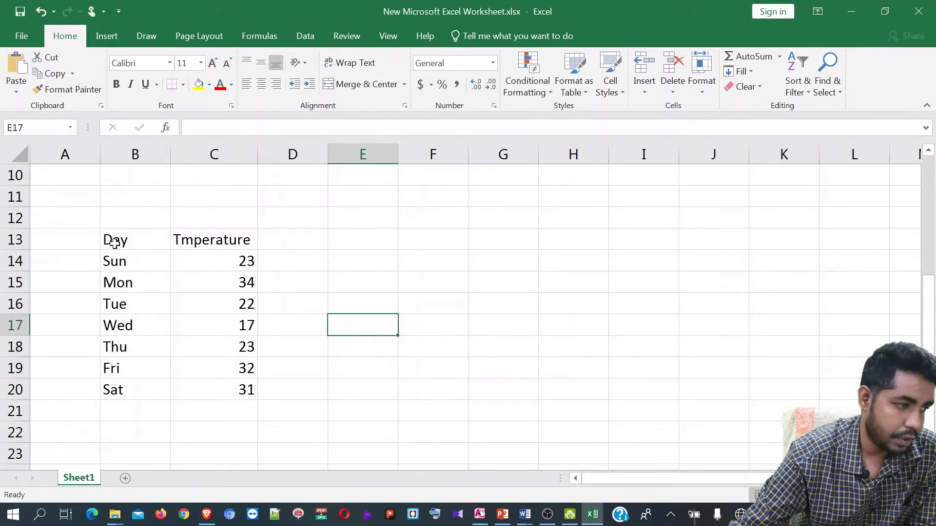
- Select the Day/Tmperature table B13:C20 and insert a clustered column chart
left_click(142, 245)
left_click_drag(141, 245, 234, 266)
left_click_drag(250, 373, 250, 389)
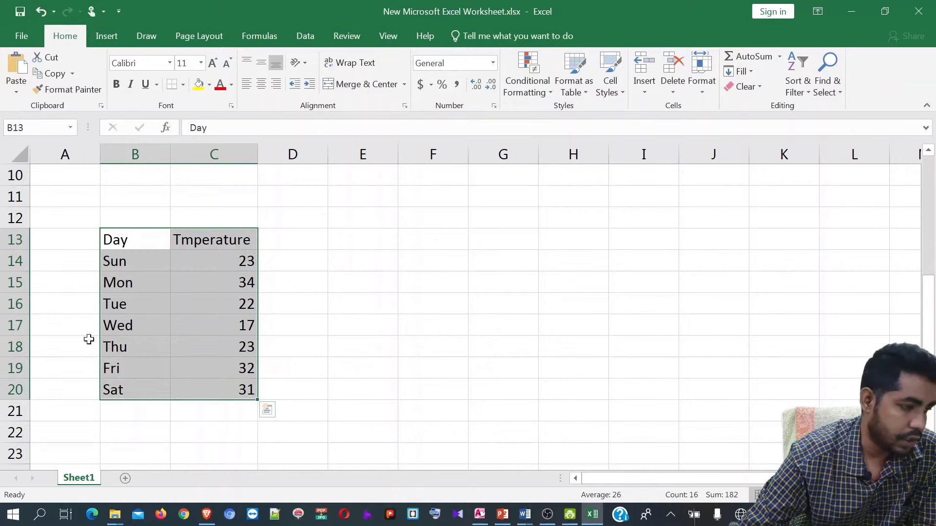
left_click(106, 38)
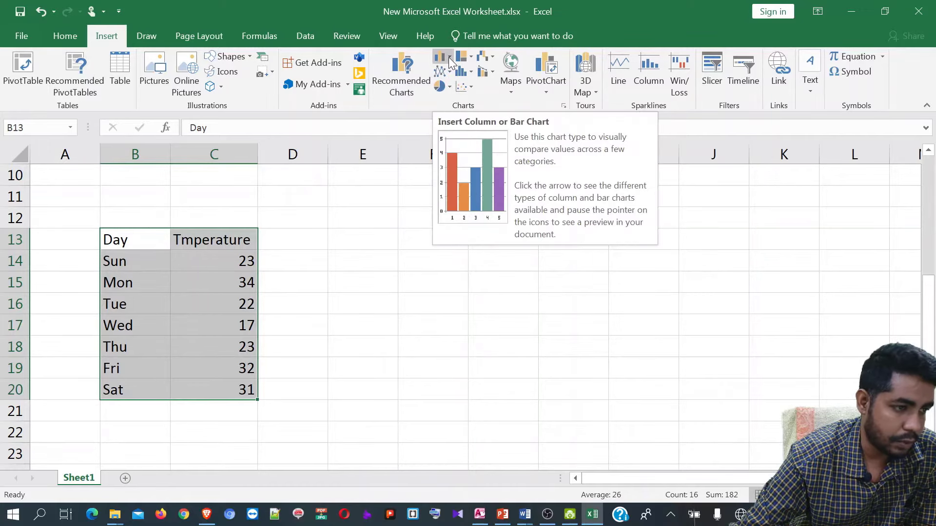
left_click(450, 60)
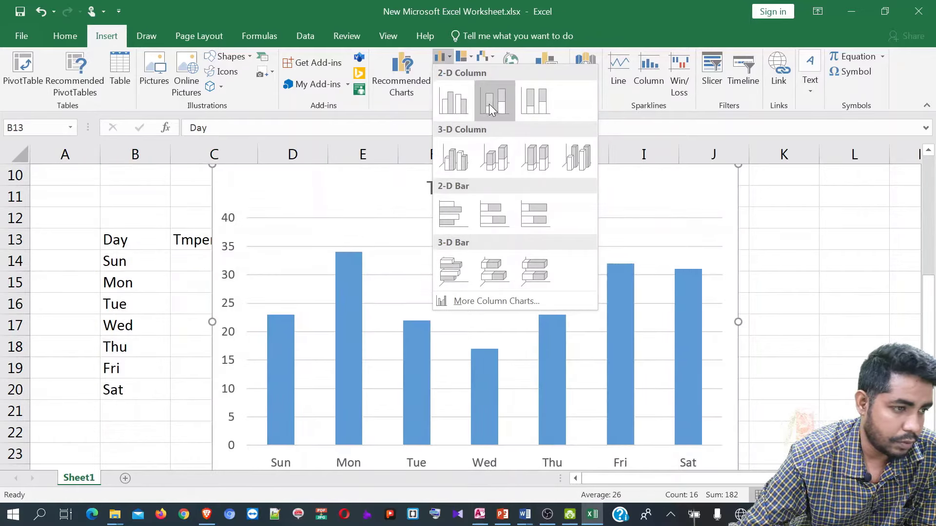
left_click(458, 109)
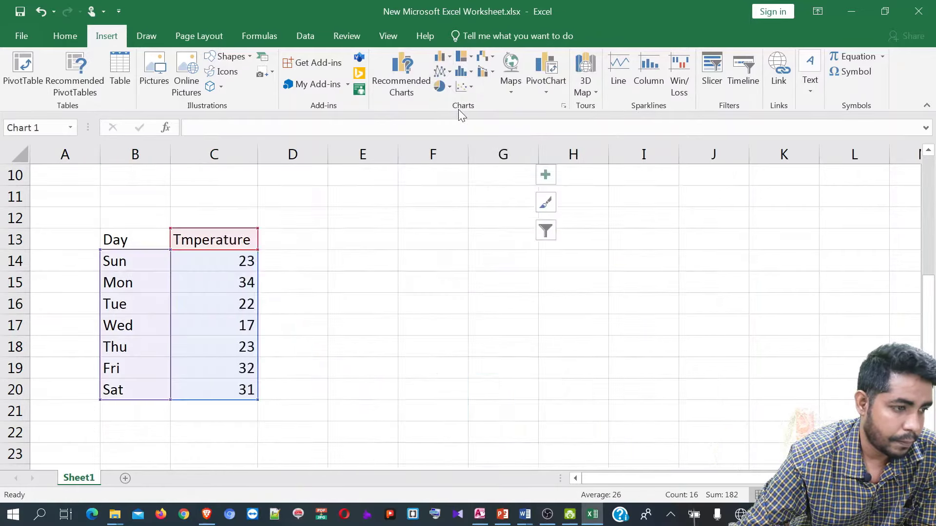
- Apply a preset chart layout that adds axis titles and a legend to the temperature chart
scroll(486, 280, "down", 3)
scroll(485, 276, "up", 2)
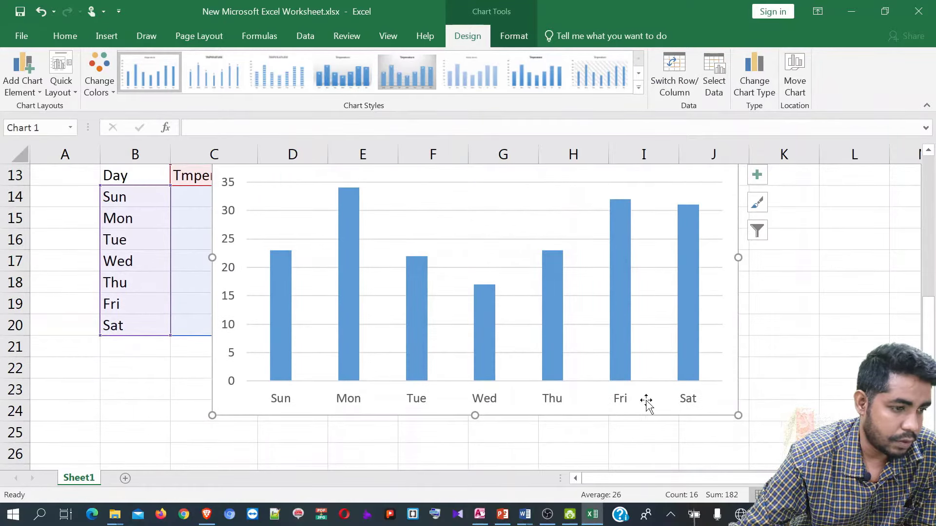
scroll(507, 403, "up", 1)
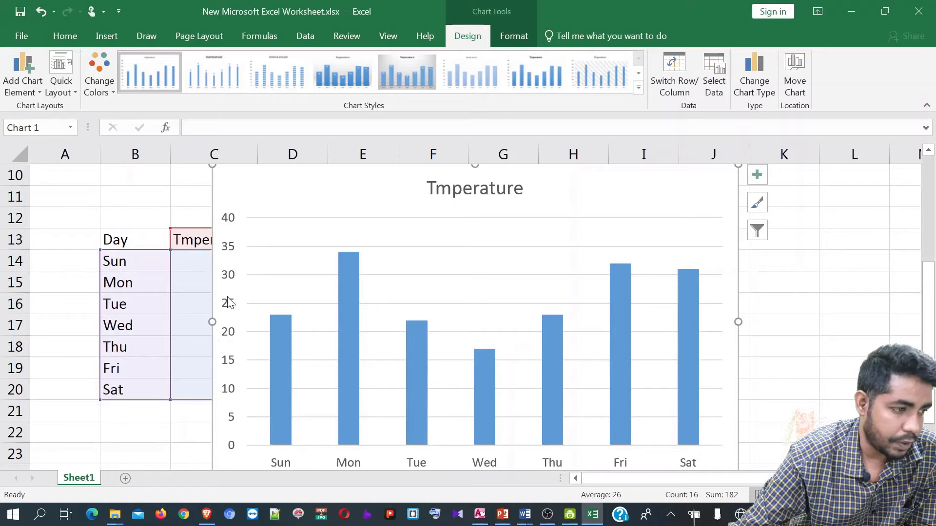
scroll(218, 327, "down", 1)
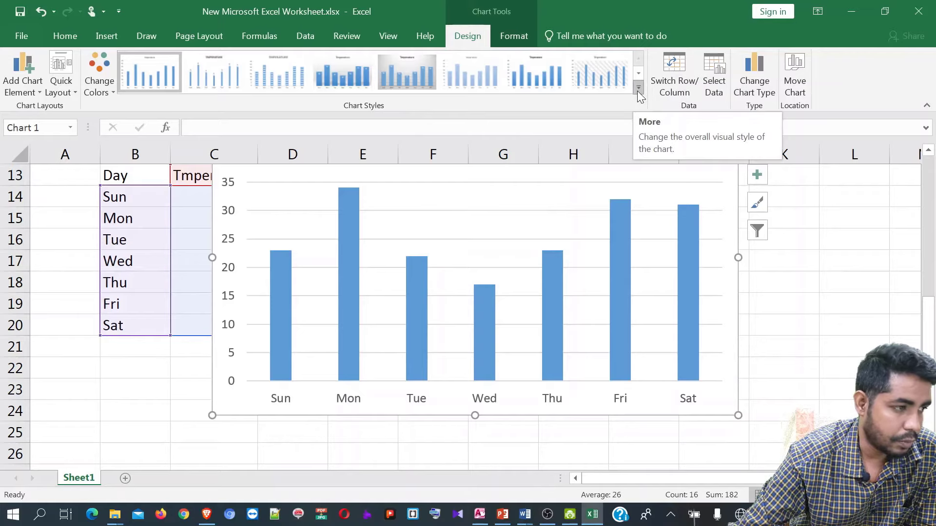
left_click(73, 93)
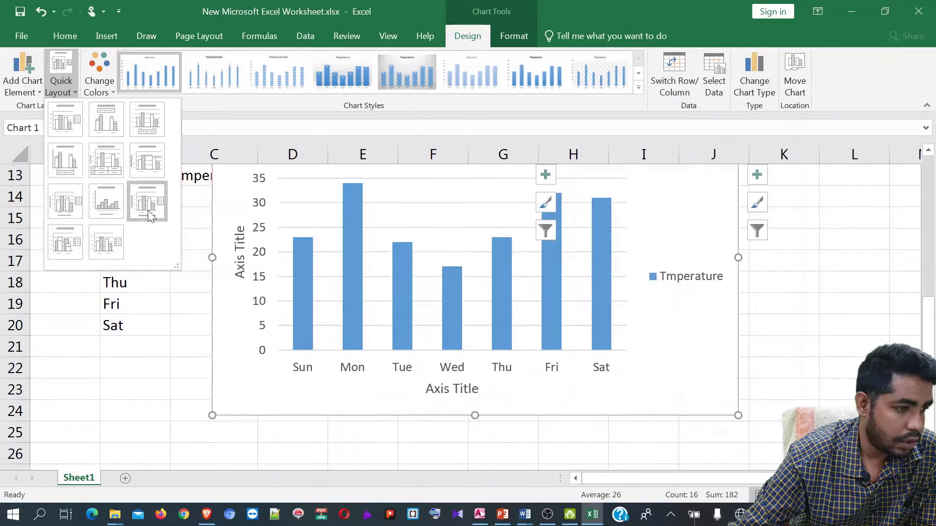
left_click(148, 204)
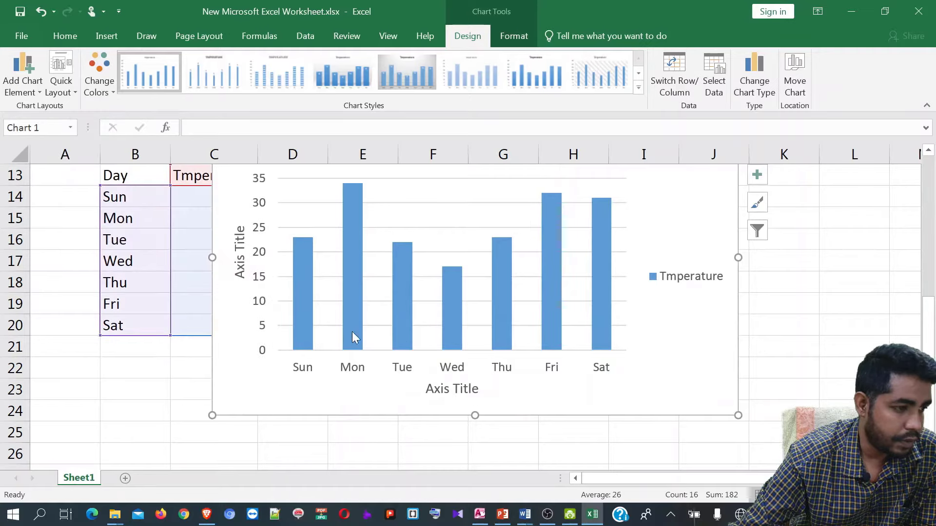
- Rename the vertical axis title to 'Degree'
scroll(477, 345, "up", 1)
scroll(476, 345, "up", 2)
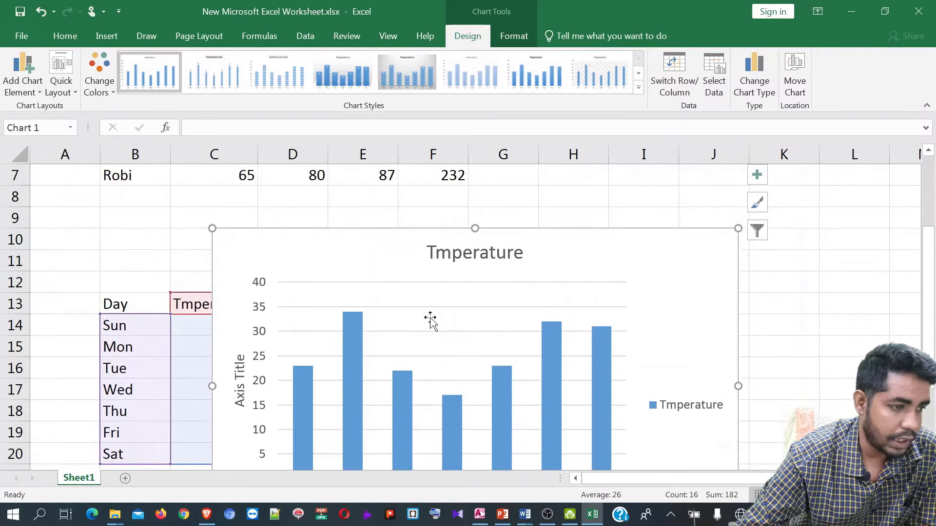
scroll(431, 318, "down", 2)
scroll(427, 373, "up", 2)
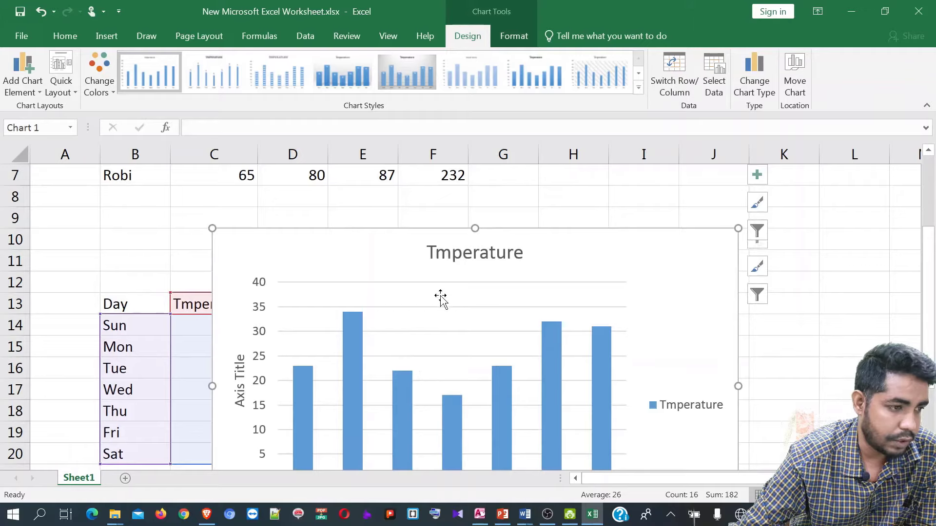
scroll(436, 305, "down", 2)
double_click(241, 271)
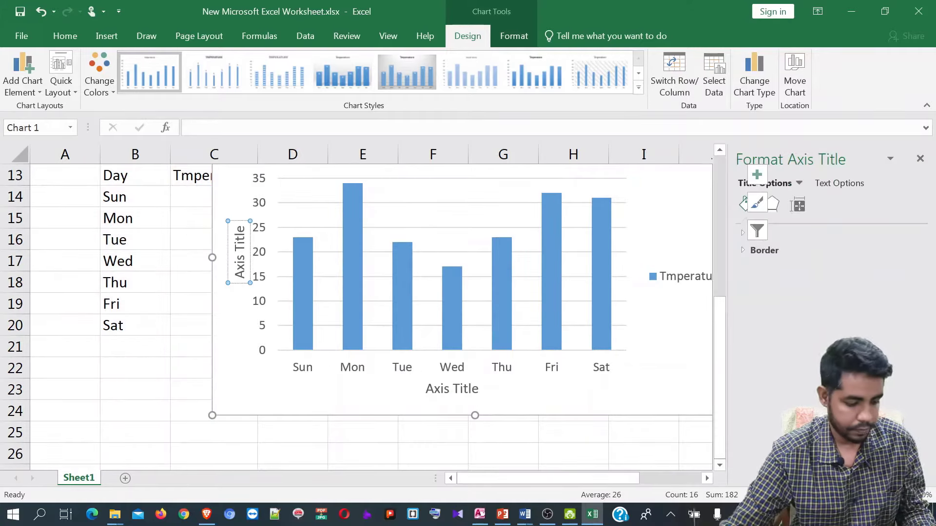
triple_click(239, 261)
type("Degree")
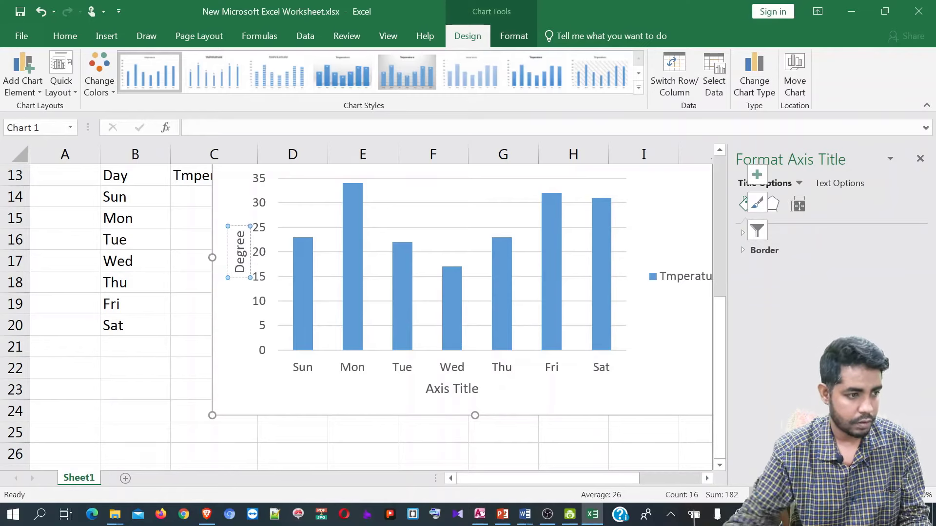
- Replace the horizontal axis placeholder text with 'Day' and deselect the chart
left_click(446, 385)
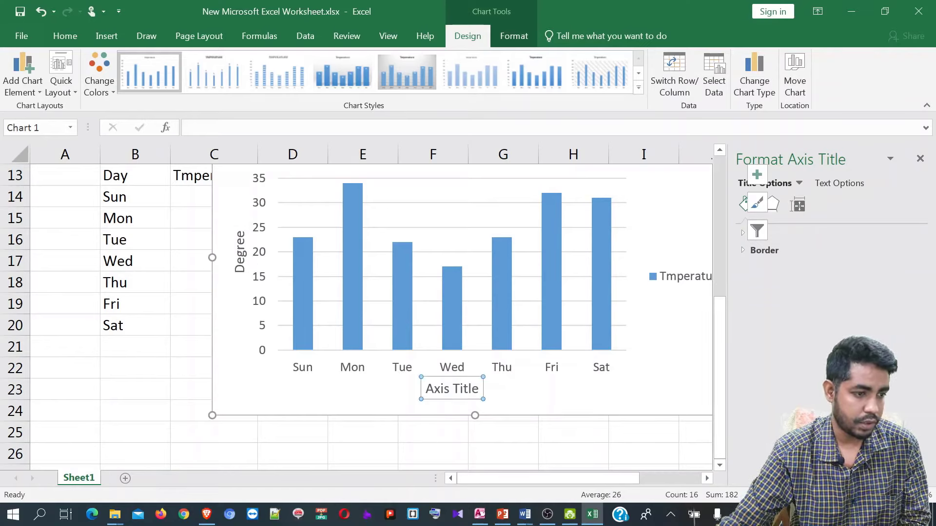
left_click(446, 390)
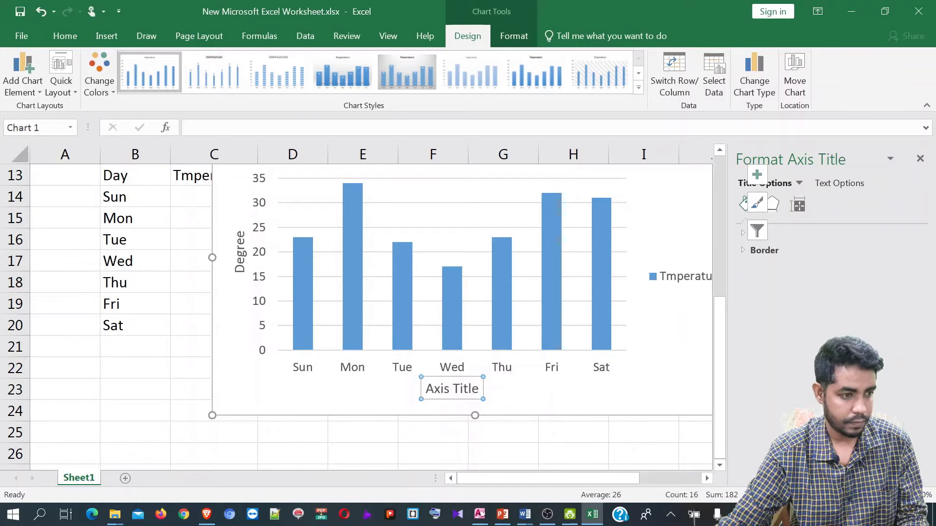
double_click(437, 389)
type("A")
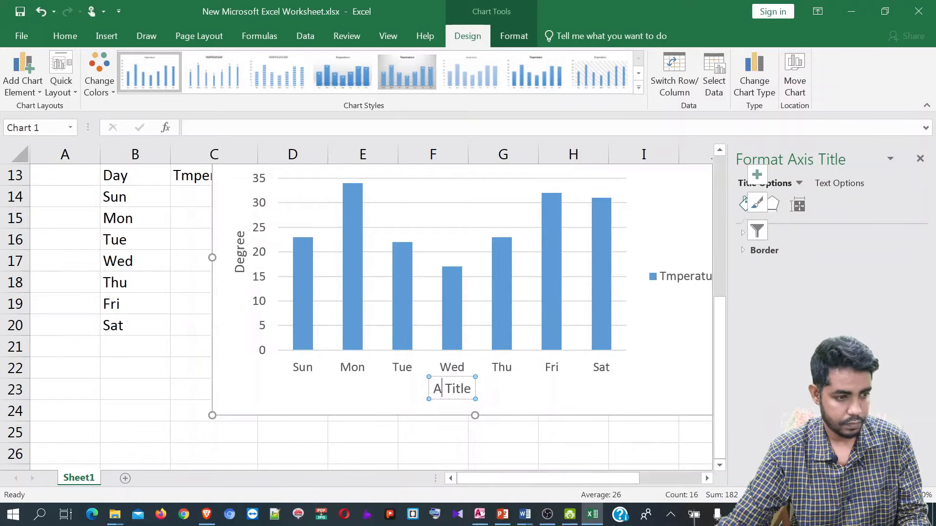
key("BackSpace")
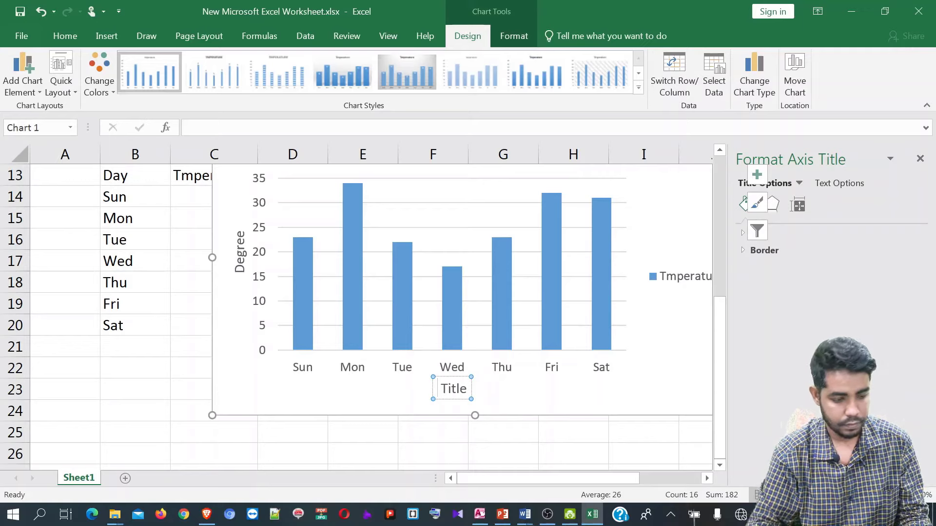
type("Day")
key("Delete")
key("Delete")
key("Delete")
key("Delete")
key("Delete")
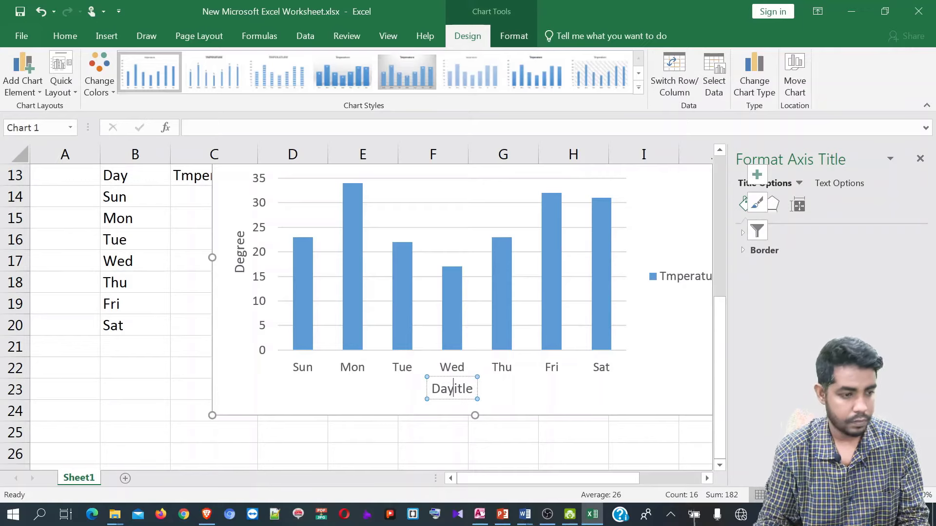
key("Delete")
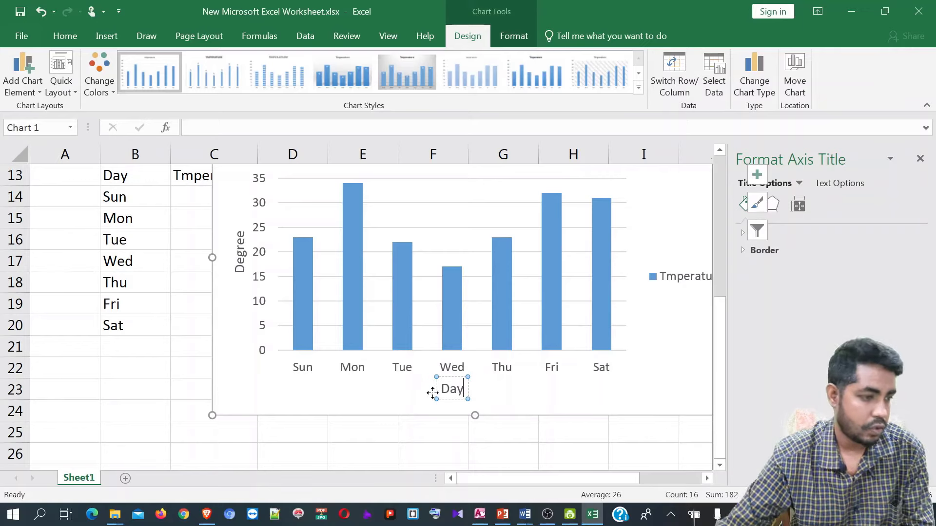
left_click(323, 387)
left_click(184, 363)
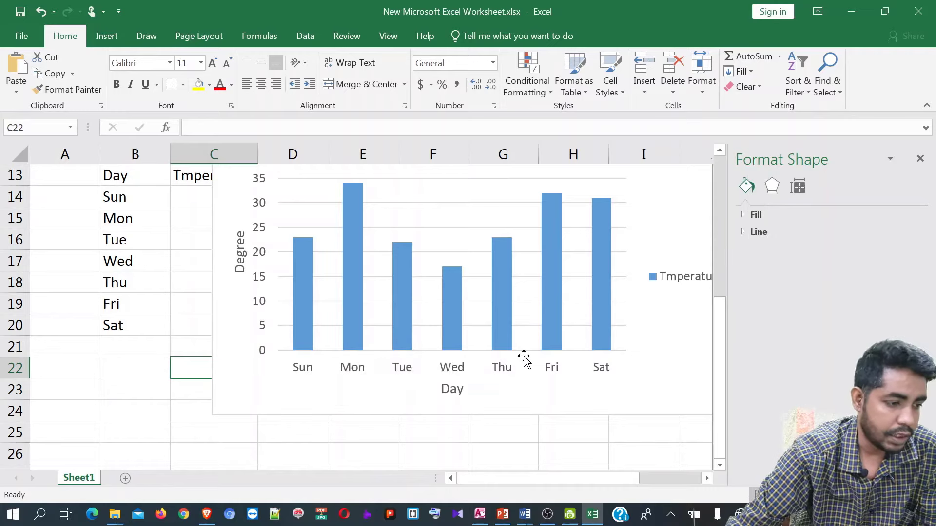
- Drag the temperature chart down-left so its title shows, then switch to Access
left_click(336, 370)
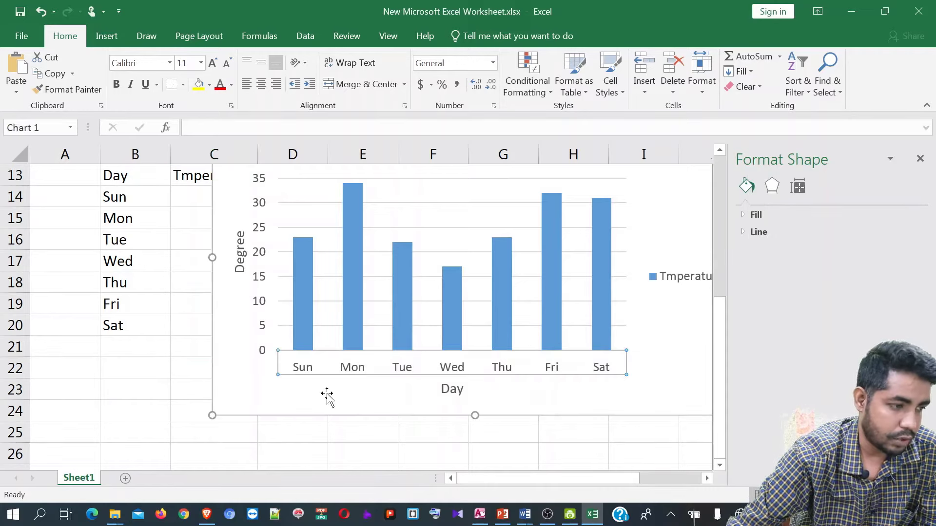
left_click_drag(298, 394, 248, 430)
mouse_move(479, 515)
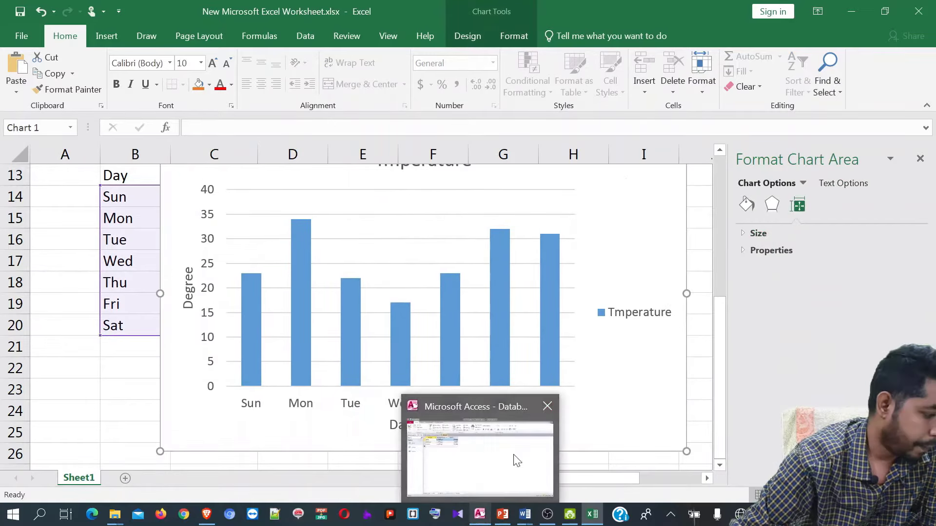
left_click(478, 517)
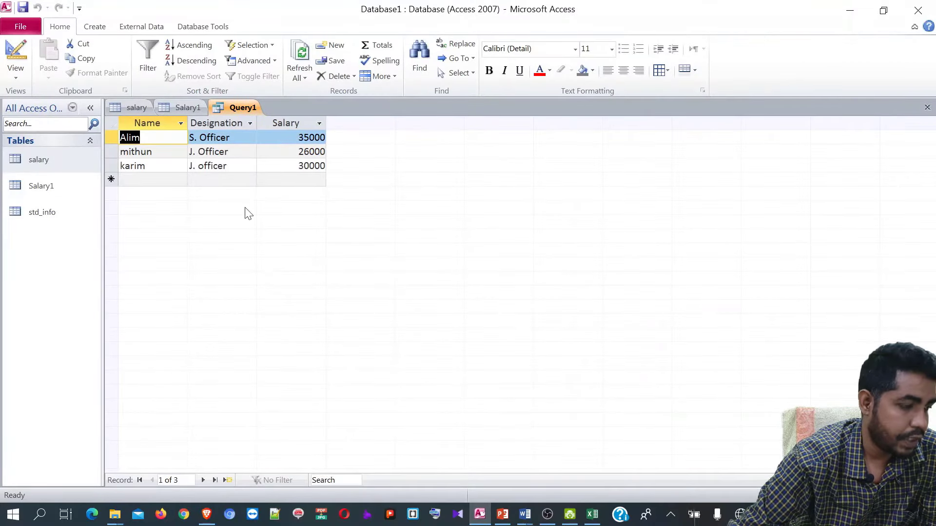
- Switch Query1 to SQL View
right_click(241, 110)
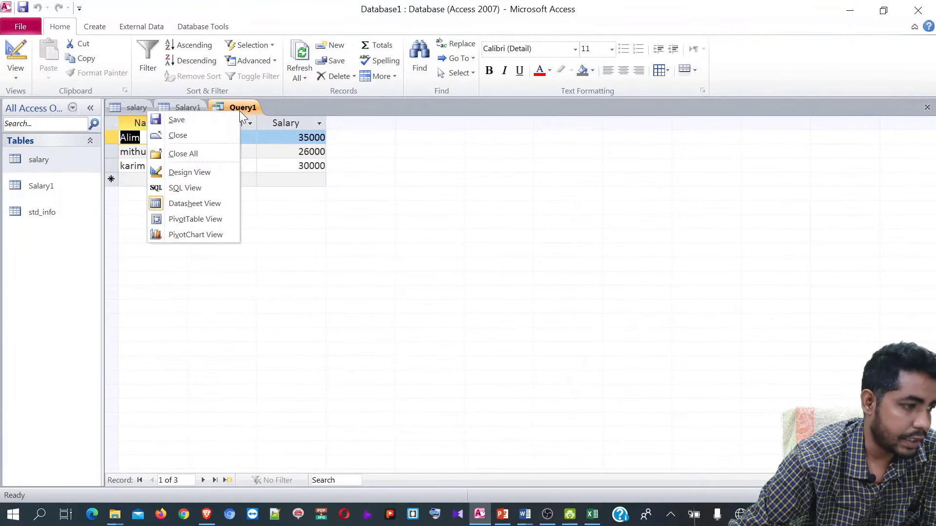
left_click(209, 190)
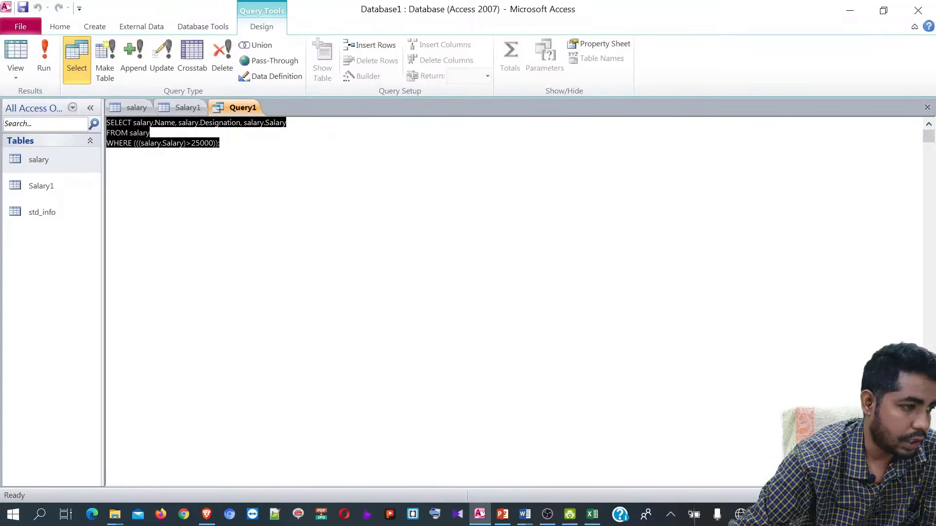
left_click(107, 136)
left_click_drag(106, 122, 107, 123)
left_click(107, 153)
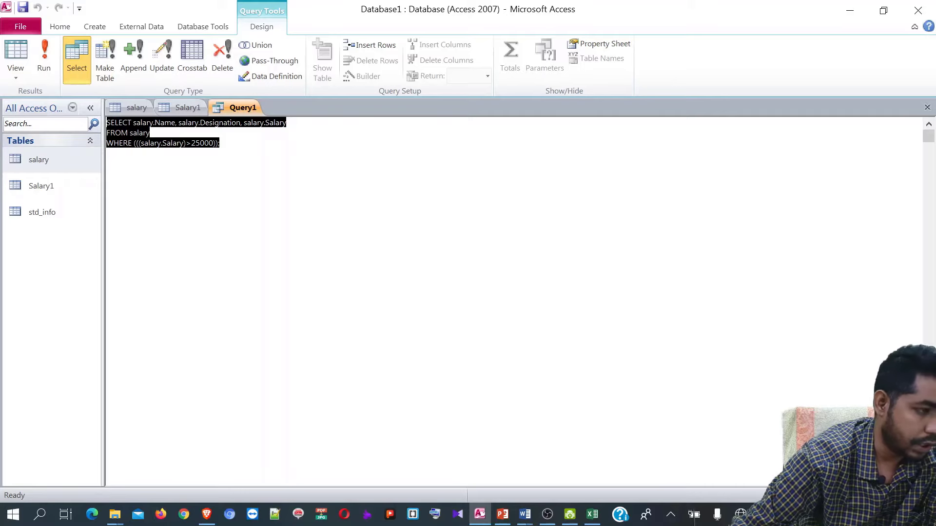
- Select the full SELECT statement filtering Salary above 25000 for copying, then return to Word
left_click(150, 133)
left_click_drag(106, 122, 220, 143)
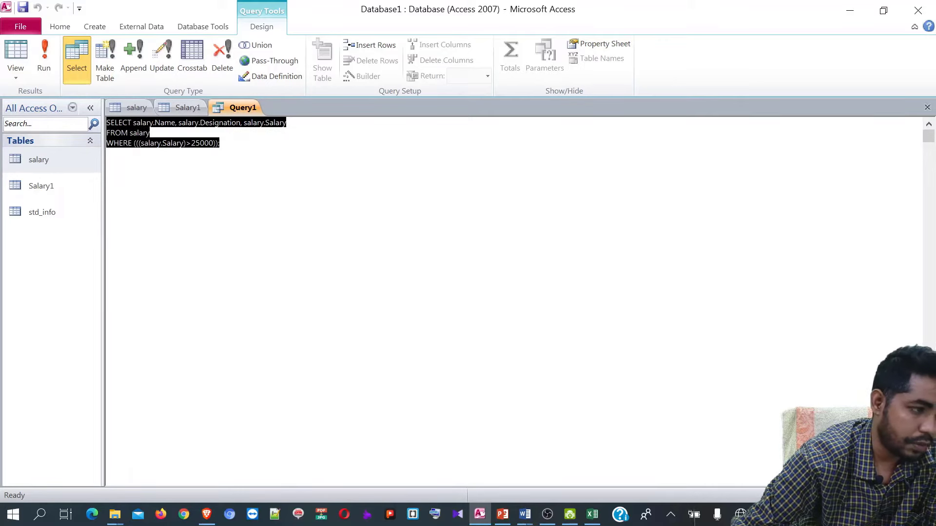
left_click(107, 153)
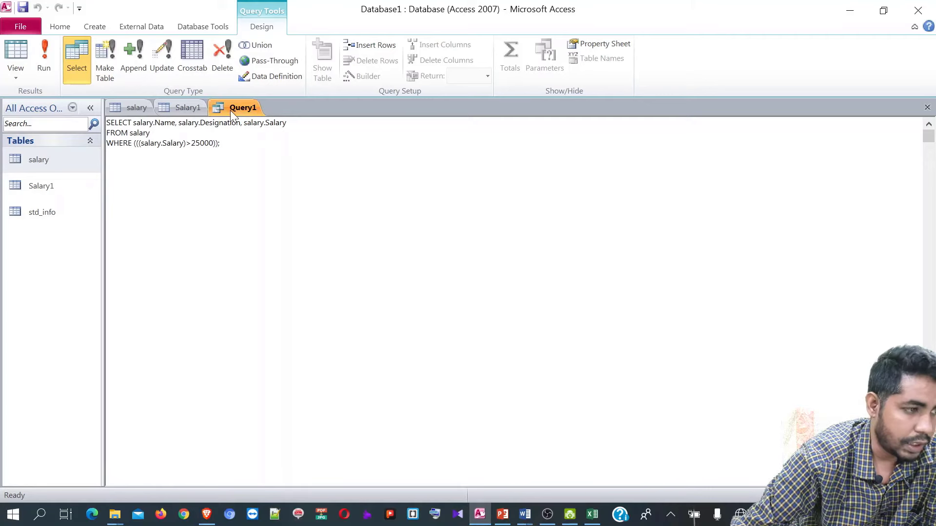
left_click_drag(106, 123, 106, 122)
key("ctrl+c")
left_click(107, 153)
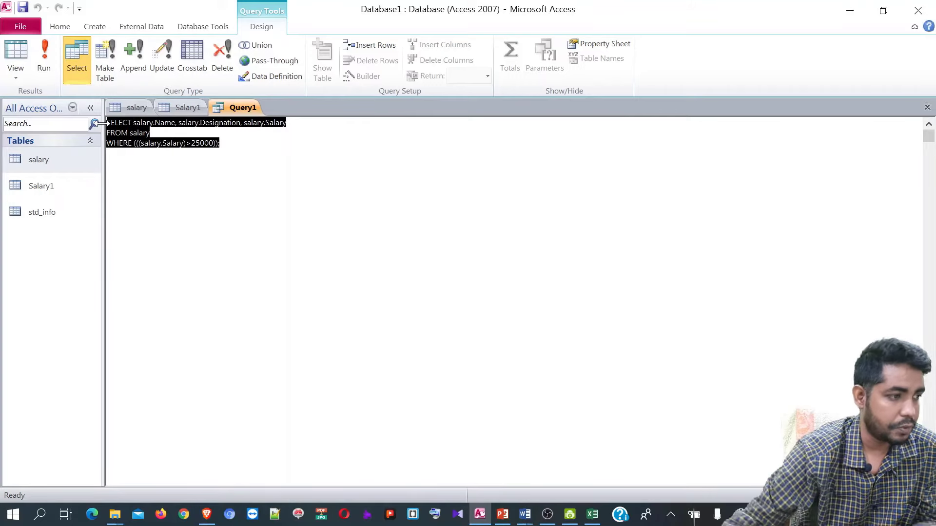
key("ctrl+End")
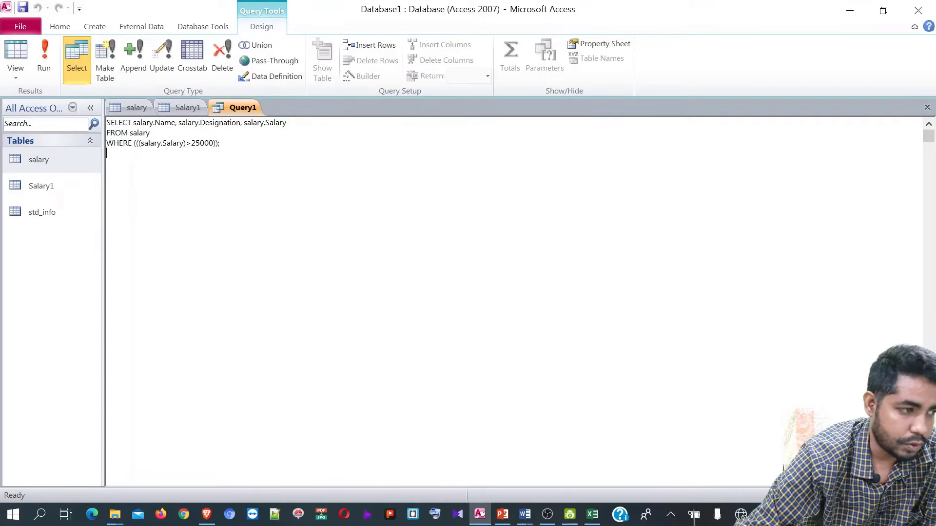
left_click_drag(220, 143, 111, 123)
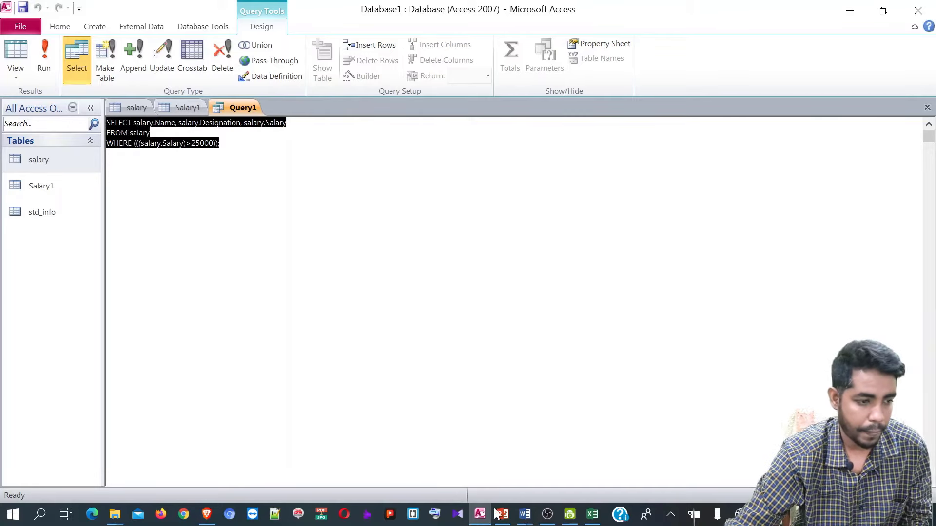
left_click(527, 514)
- Paste the SQL query over the Bengali label line and set all text to Calibri (Body)
left_click(524, 453)
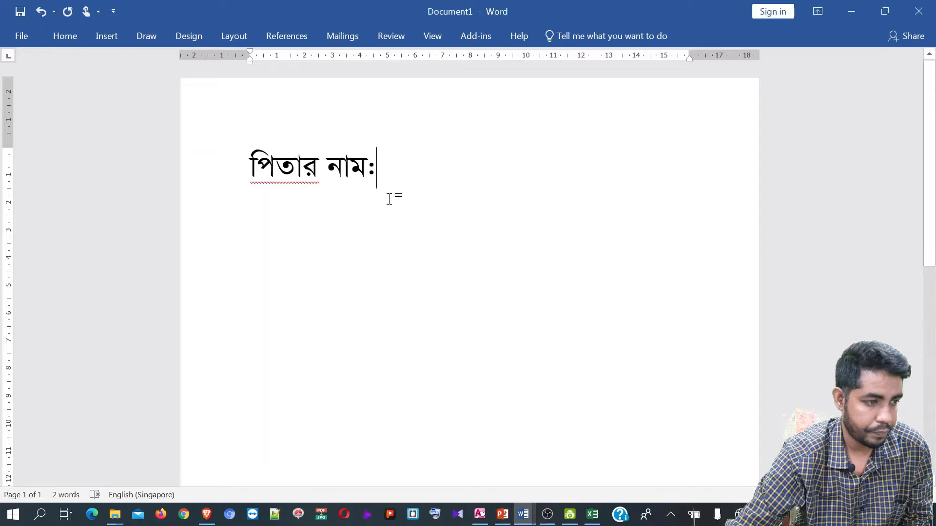
left_click_drag(389, 196, 186, 178)
key("ctrl+v")
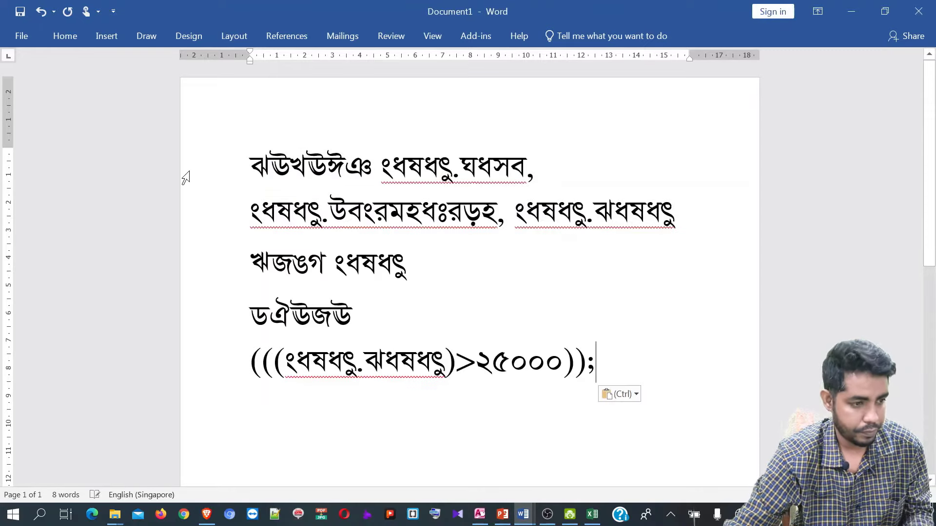
key("ctrl+a")
left_click(65, 36)
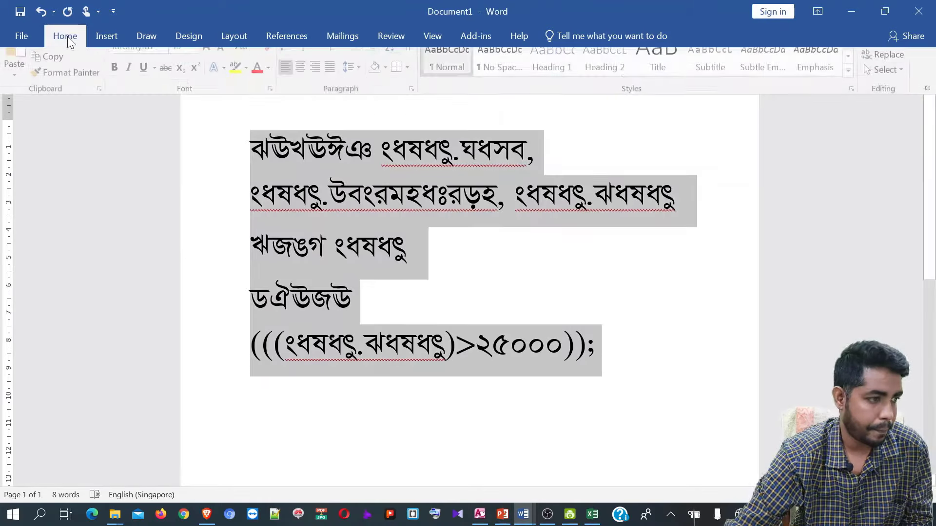
left_click(166, 63)
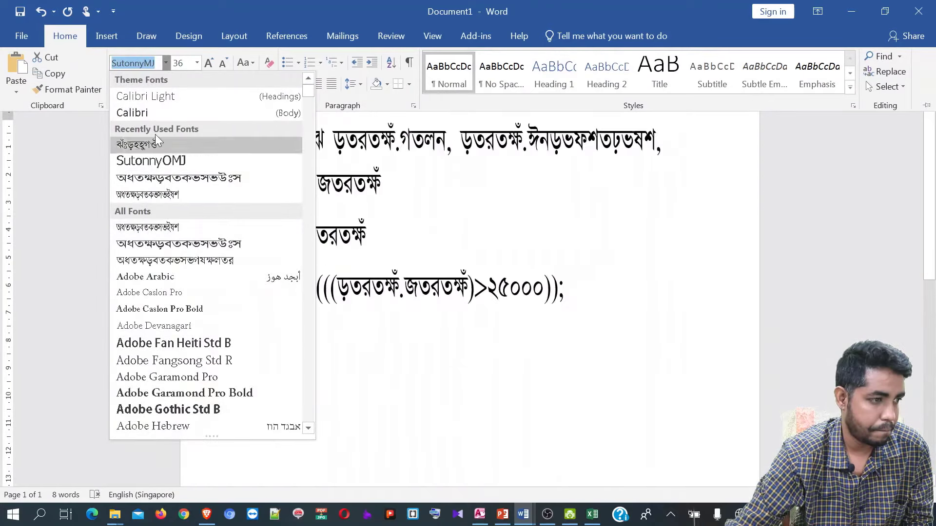
key("Escape")
key("ctrl+space")
key("ctrl+F1")
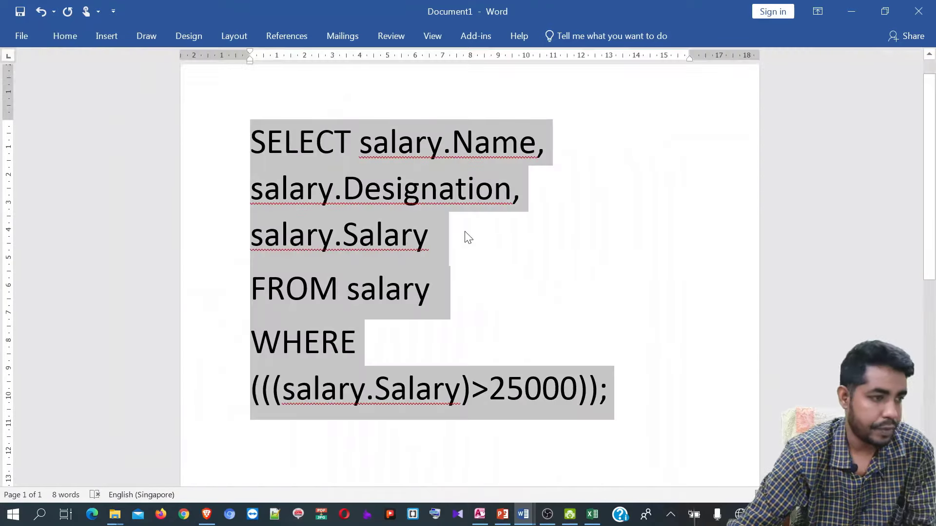
- Highlight each query part in turn: salary.Name, Designation, Salary, FROM salary, WHERE
left_click(351, 171)
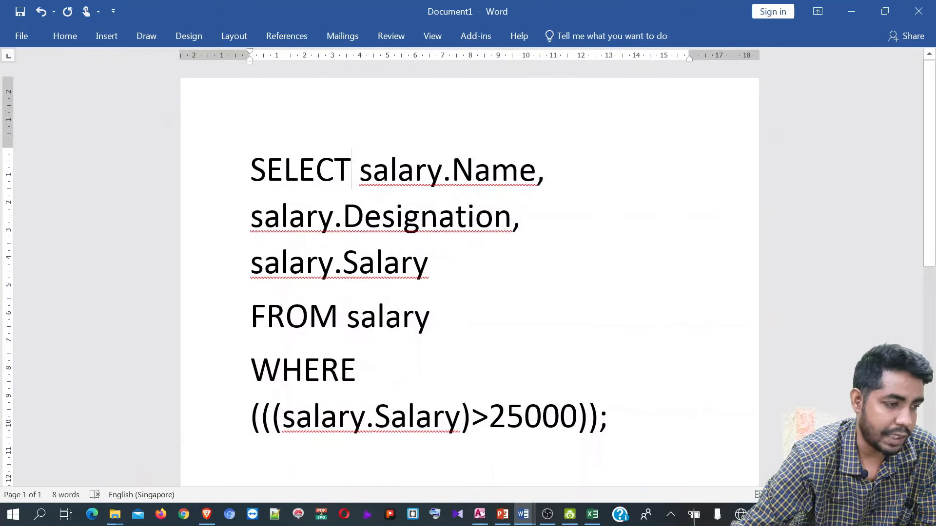
left_click_drag(359, 171, 537, 170)
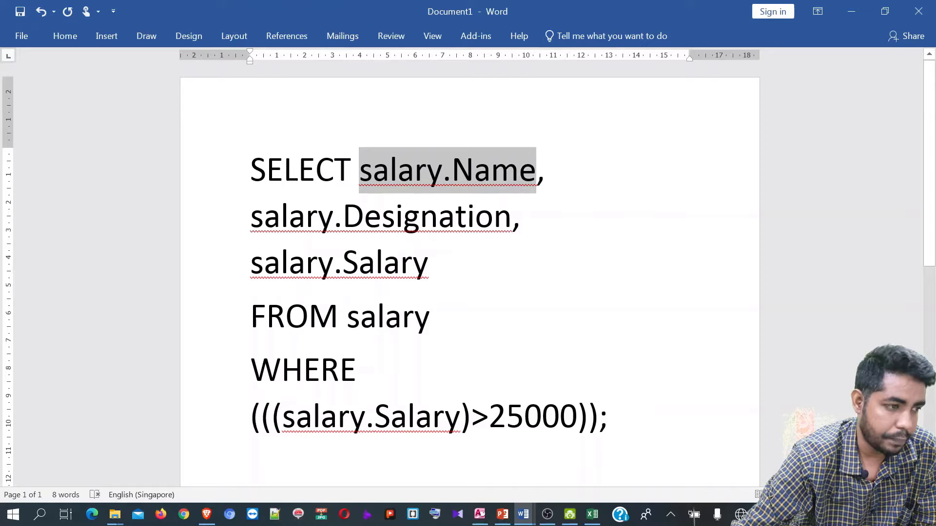
left_click_drag(264, 216, 512, 216)
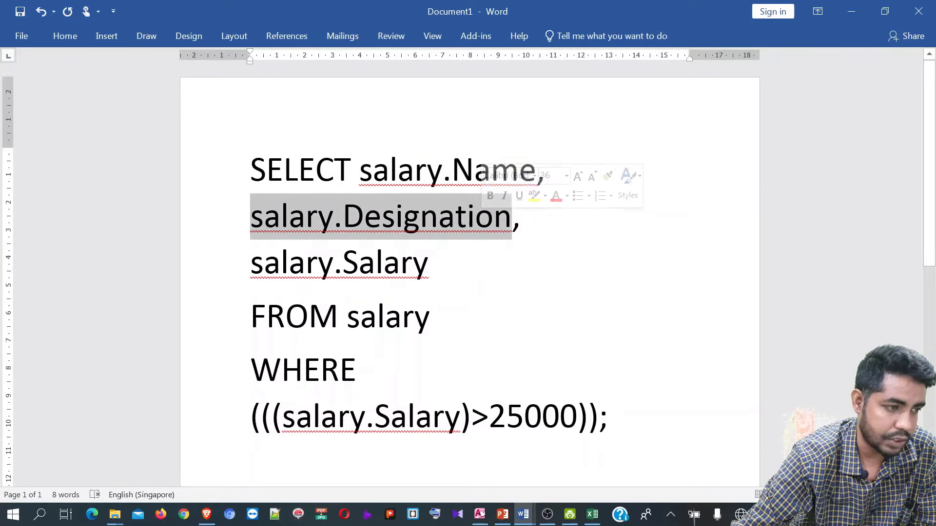
left_click_drag(251, 263, 428, 276)
left_click_drag(338, 319, 251, 319)
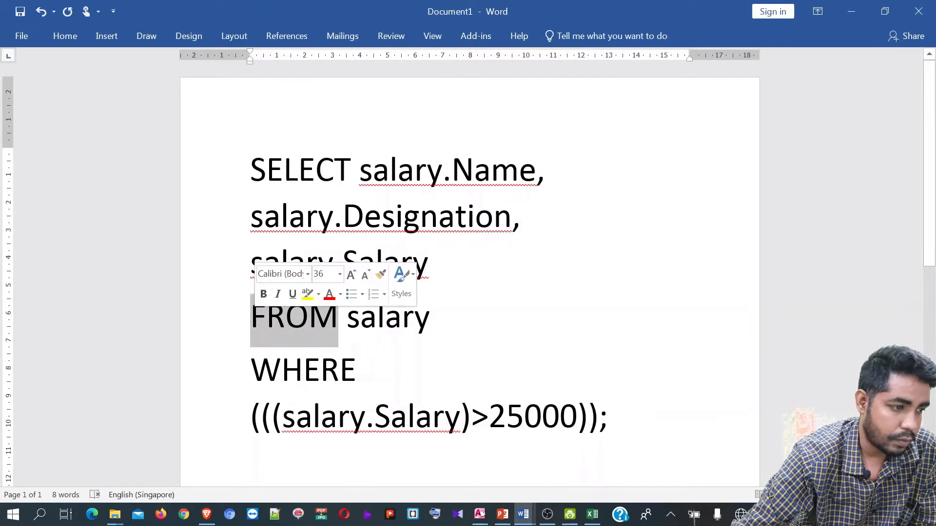
left_click(401, 316)
left_click_drag(348, 319, 430, 319)
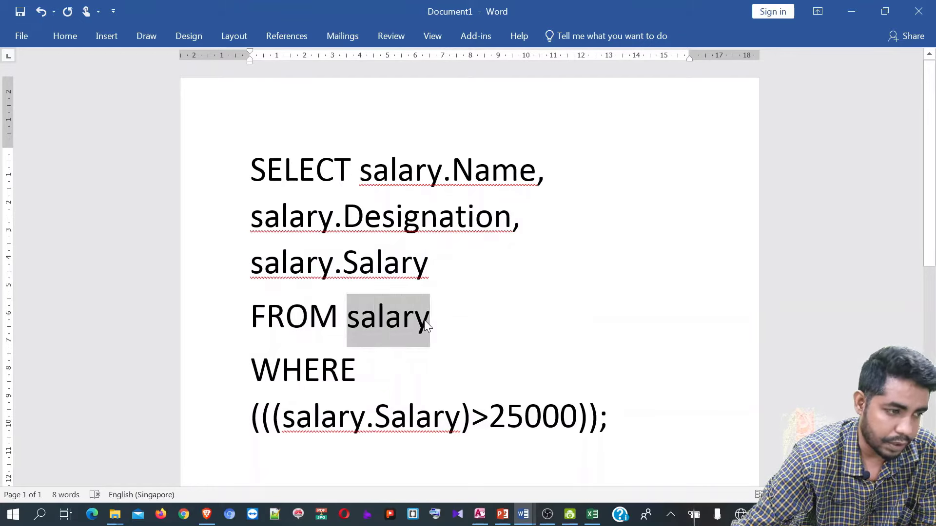
left_click_drag(282, 369, 365, 371)
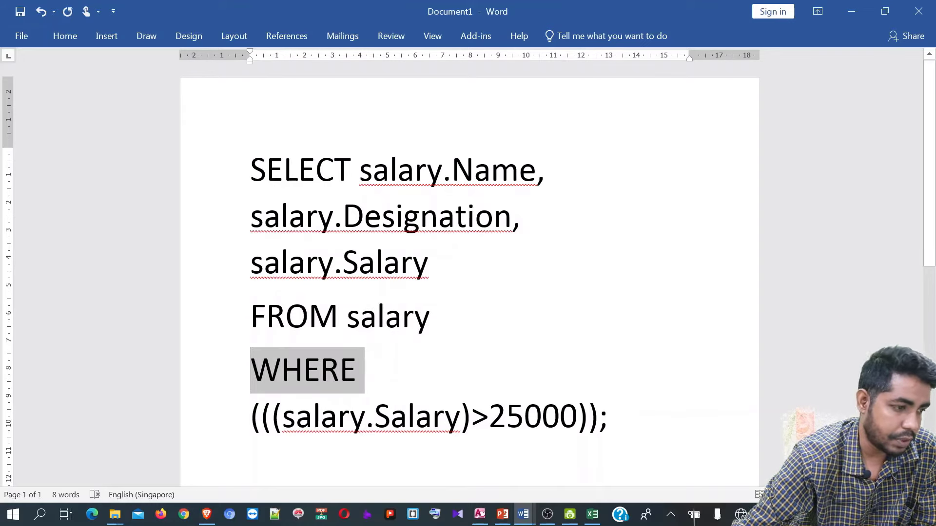
left_click(337, 416)
left_click(430, 316)
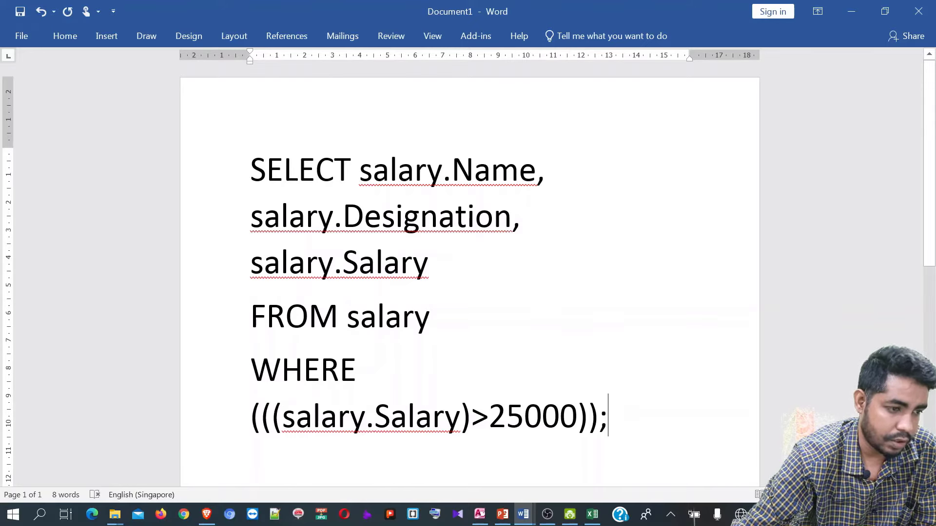
key("shift+Left")
left_click(430, 316)
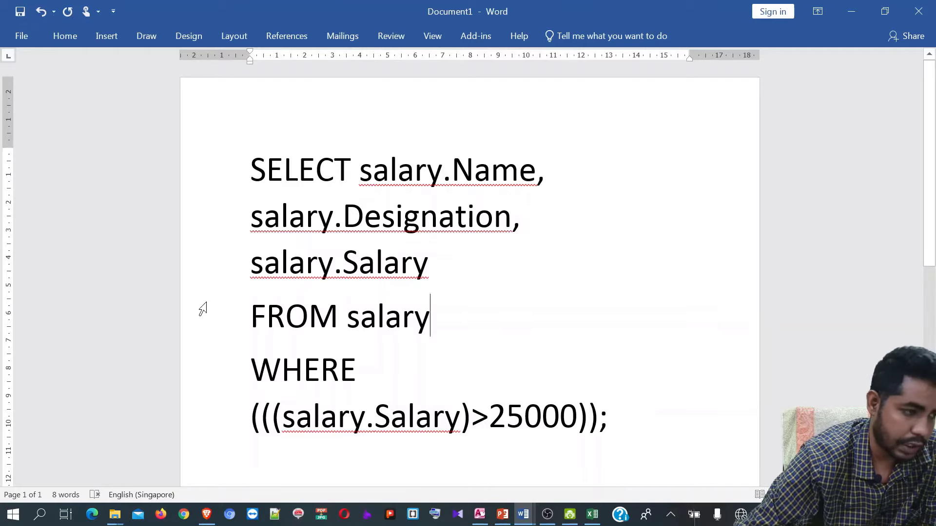
- Create a new blank document, Document3, from File > New
left_click(12, 36)
left_click(35, 87)
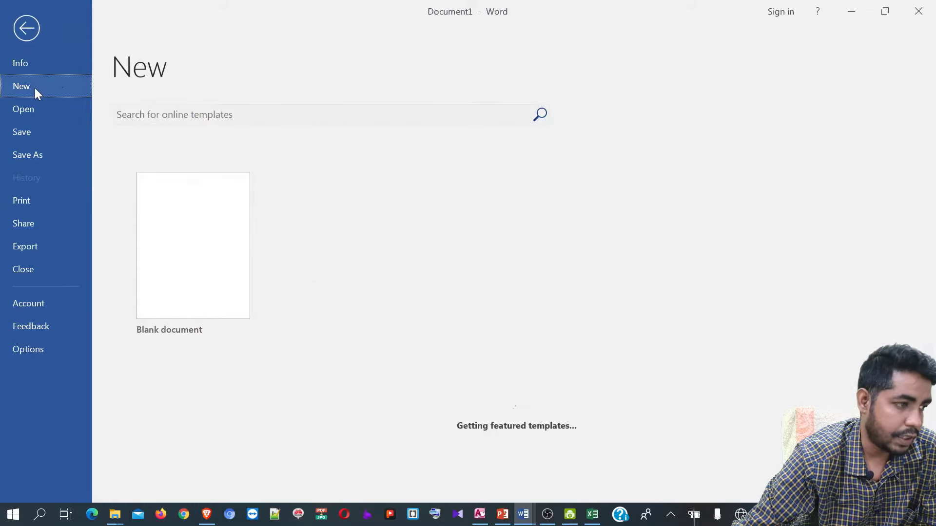
left_click(217, 231)
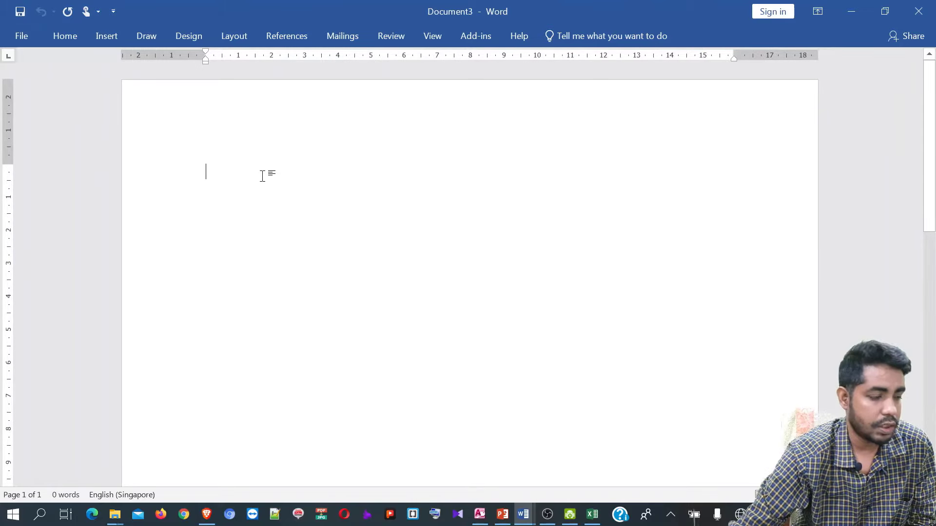
scroll(263, 179, "down", 4)
scroll(263, 179, "down", 8)
scroll(265, 178, "up", 8)
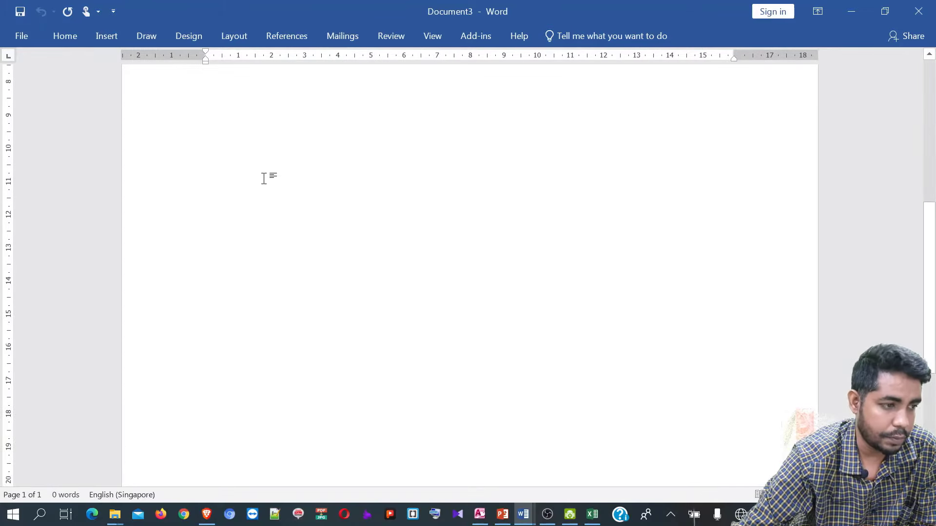
scroll(398, 258, "up", 5)
scroll(426, 269, "down", 5)
scroll(307, 197, "up", 5)
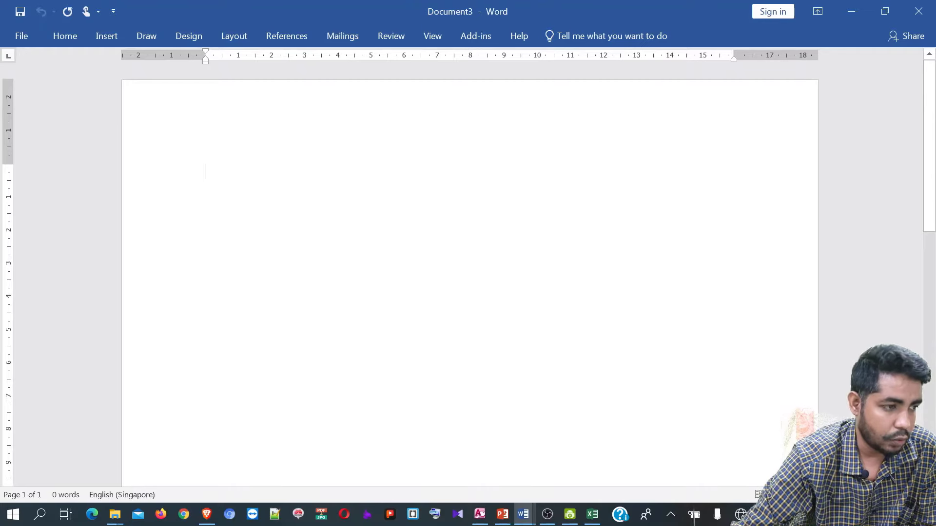
scroll(338, 174, "down", 10)
scroll(443, 372, "down", 7)
scroll(414, 426, "up", 12)
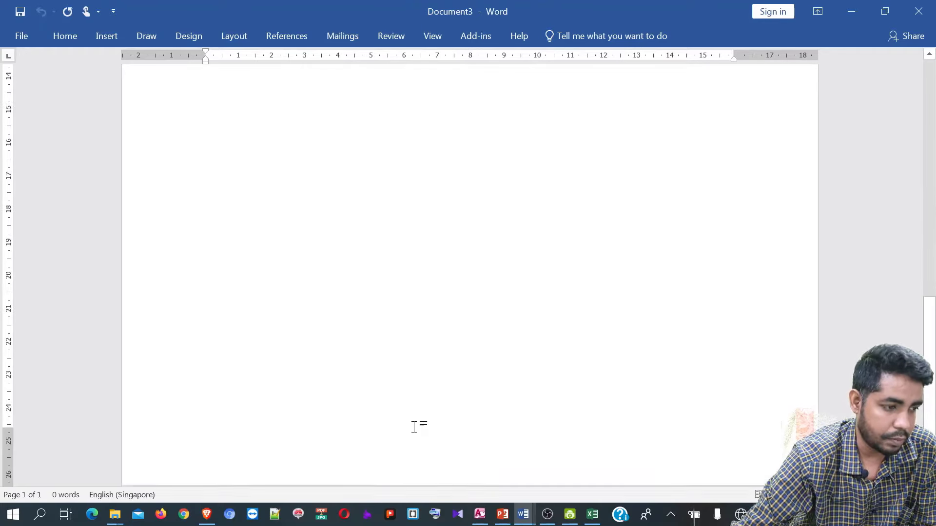
scroll(410, 417, "up", 10)
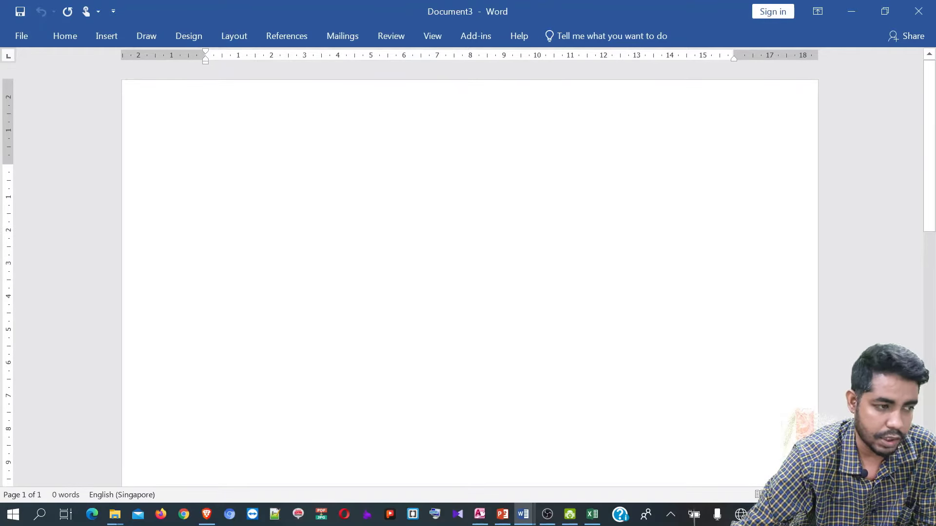
- Draw a wide blue rectangle across the top of the page
left_click(111, 39)
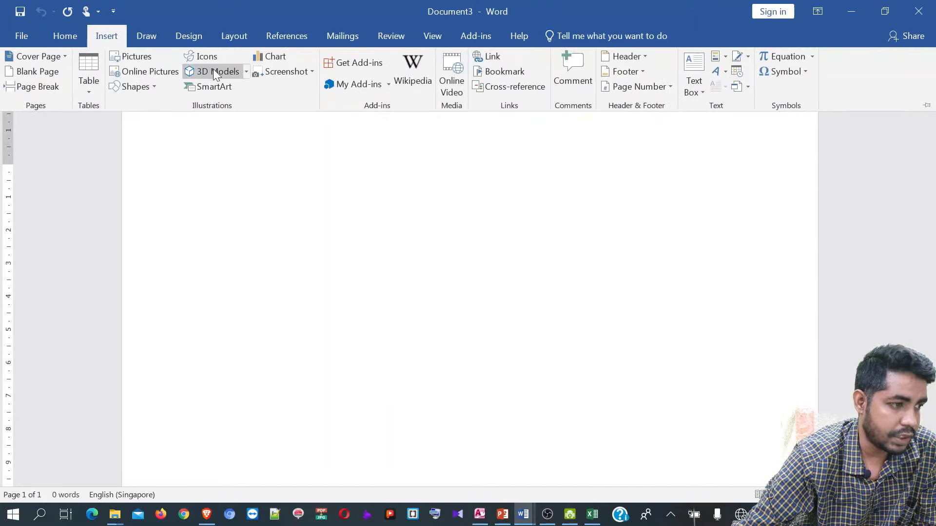
left_click(147, 86)
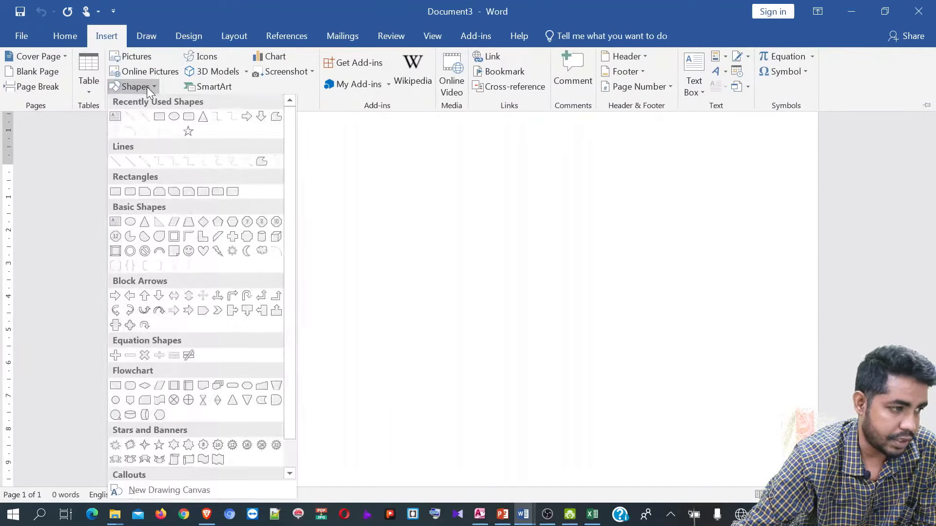
left_click(116, 194)
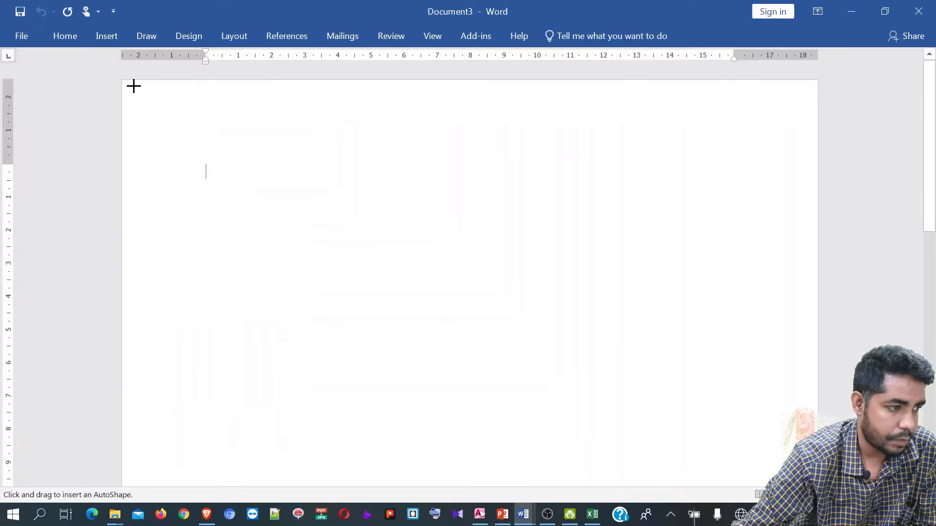
mouse_move(122, 80)
left_mouse_down()
mouse_move(204, 163)
mouse_move(508, 176)
mouse_move(818, 212)
left_mouse_up()
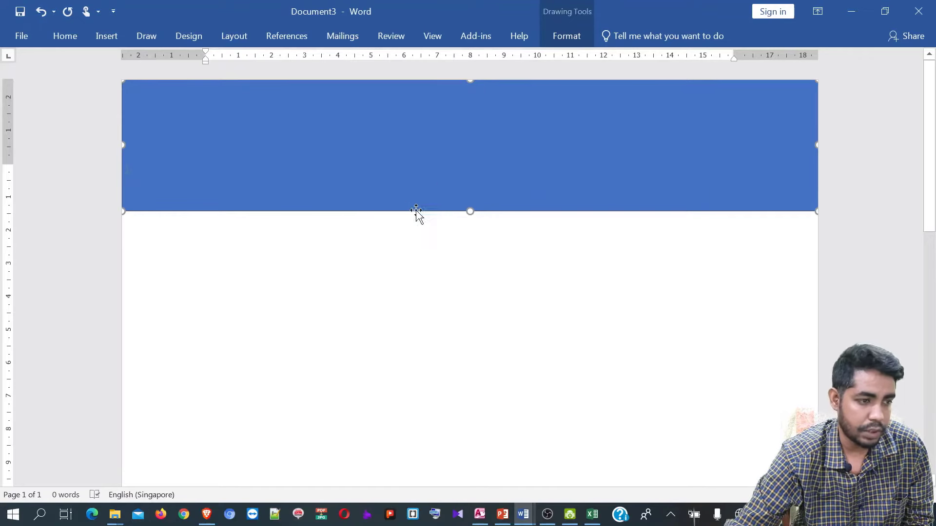
scroll(420, 217, "down", 2)
scroll(453, 153, "up", 1)
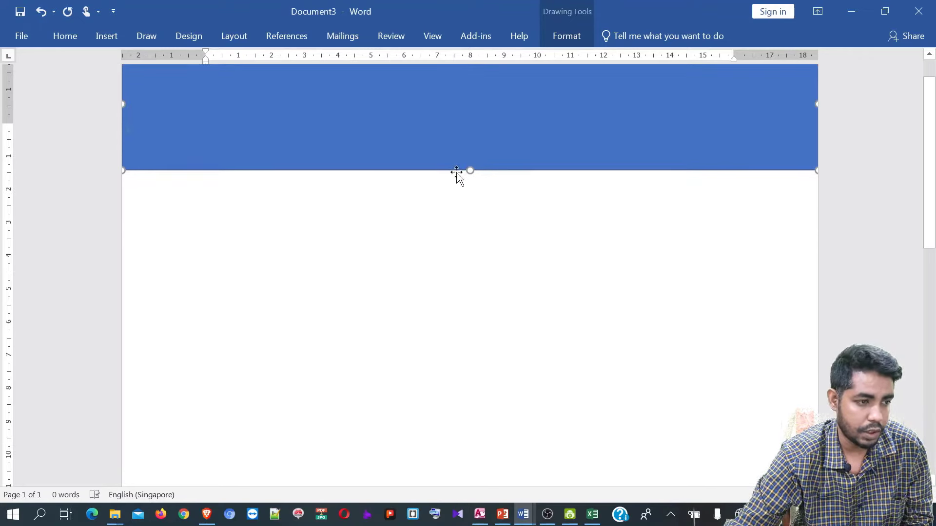
scroll(458, 176, "up", 1)
- Duplicate the rectangle as a thin strip and move it to the page bottom
left_click_drag(453, 186, 412, 328)
left_click_drag(470, 276, 460, 373)
scroll(439, 341, "down", 3)
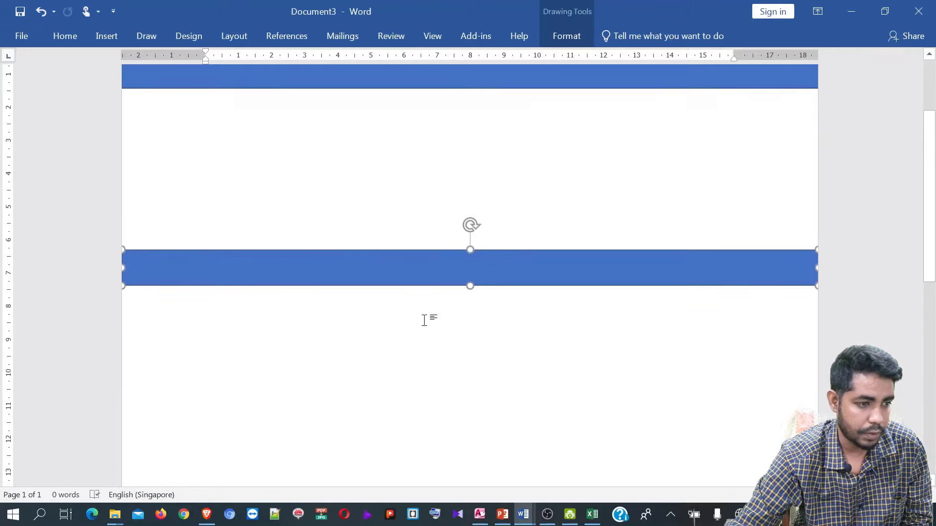
scroll(424, 320, "down", 3, "ctrl")
scroll(423, 319, "down", 2)
scroll(430, 314, "down", 2, "ctrl")
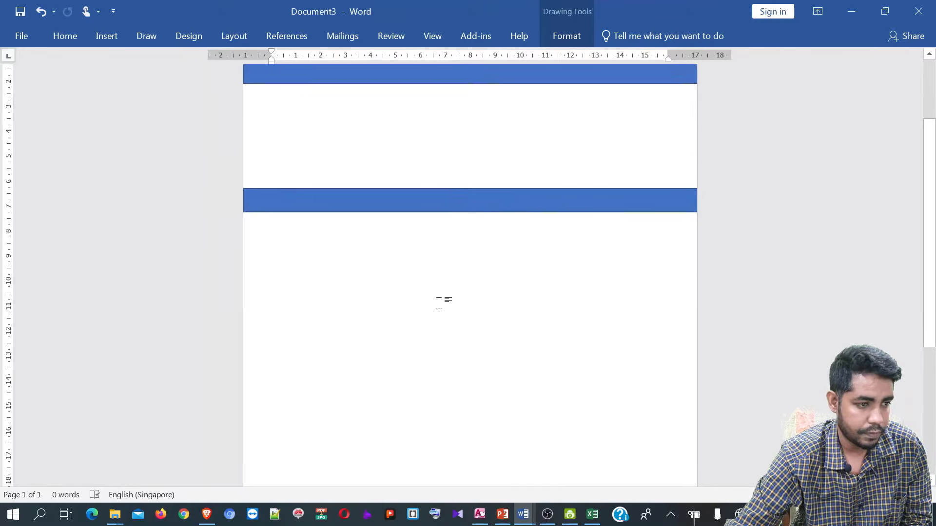
left_click_drag(451, 205, 466, 379)
scroll(458, 359, "down", 2)
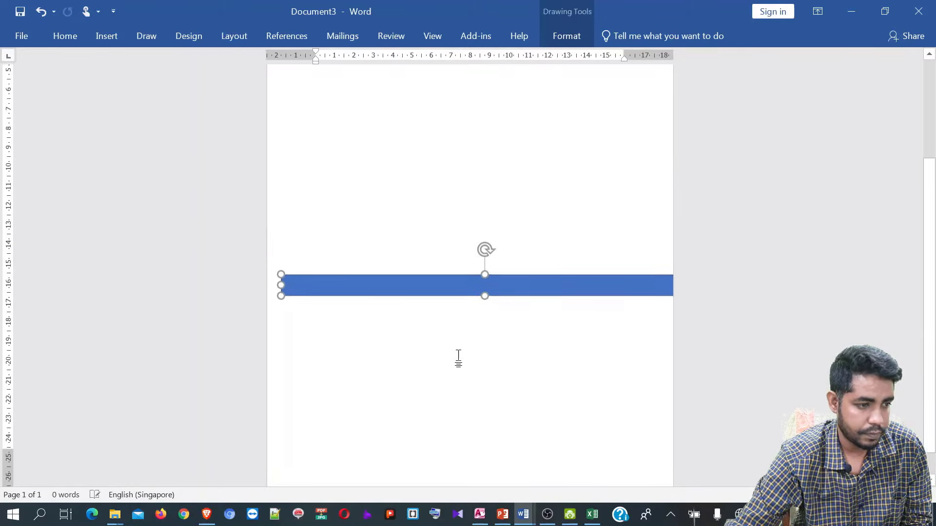
left_click_drag(447, 275, 433, 471)
scroll(429, 419, "down", 1)
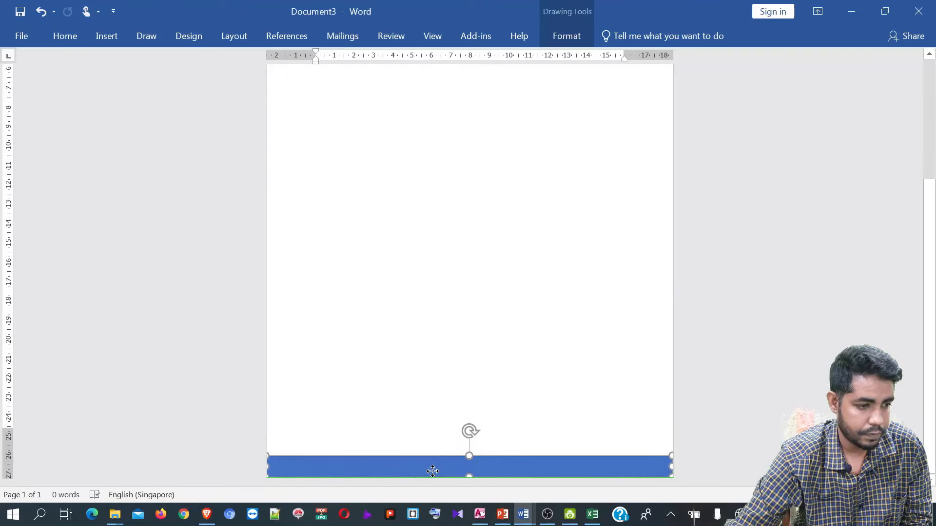
- Make the top blue band taller
left_click(433, 385)
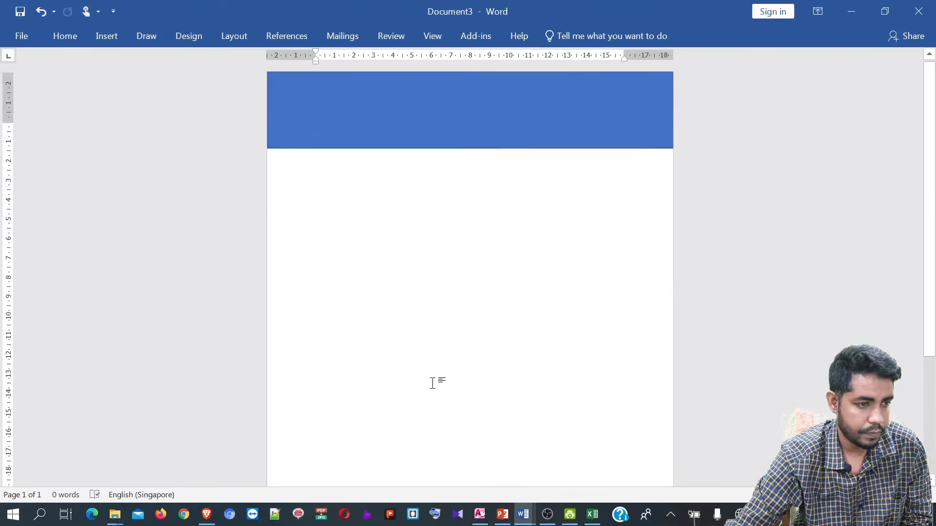
left_click(435, 148)
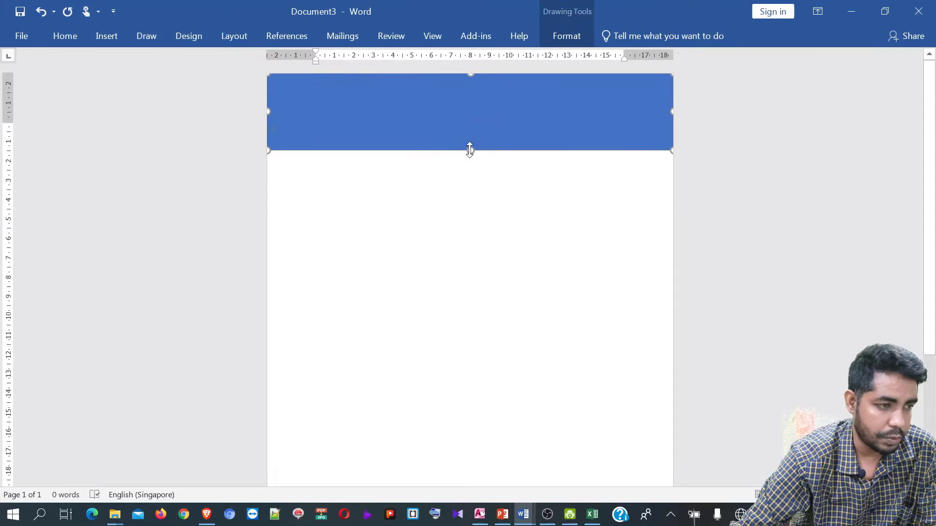
left_click_drag(471, 150, 469, 199)
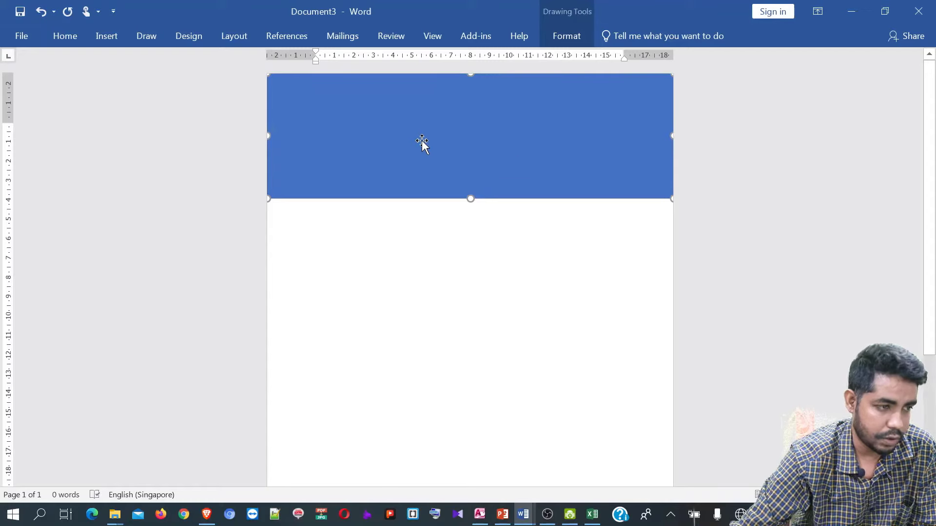
- Add 'X School and College' as enlarged text in the blue band, with a new line below
right_click(452, 142)
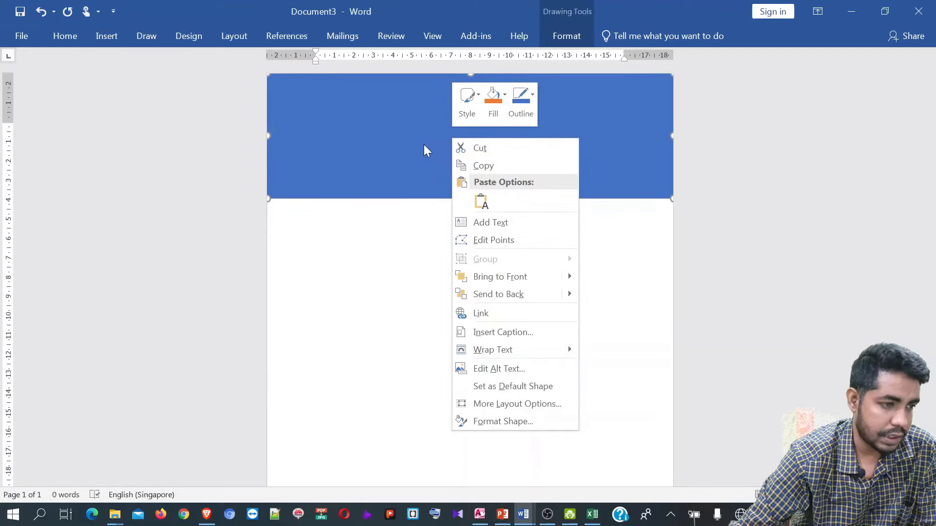
left_click(495, 223)
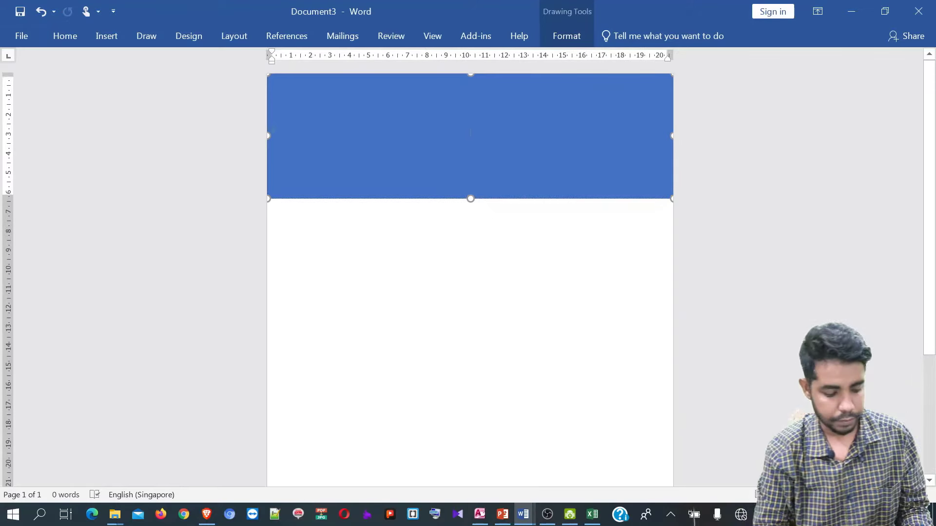
type("x")
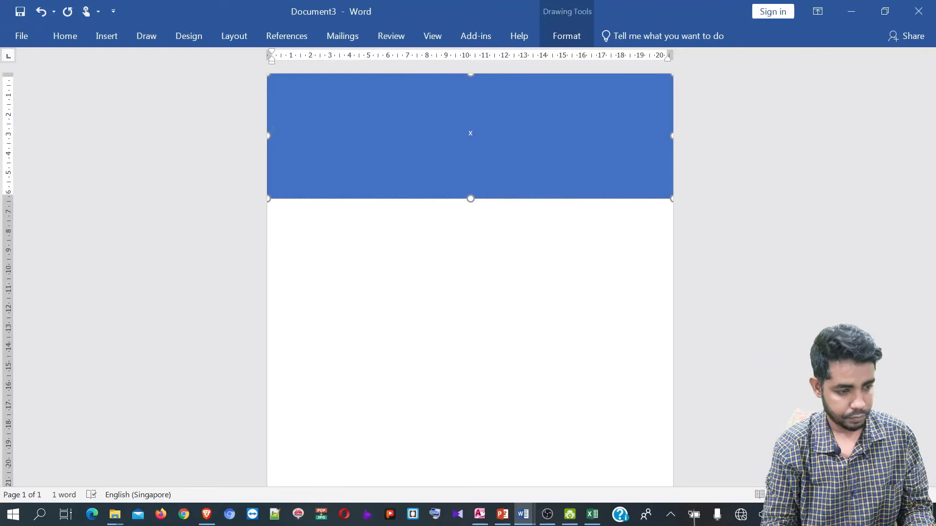
type(" Schoo")
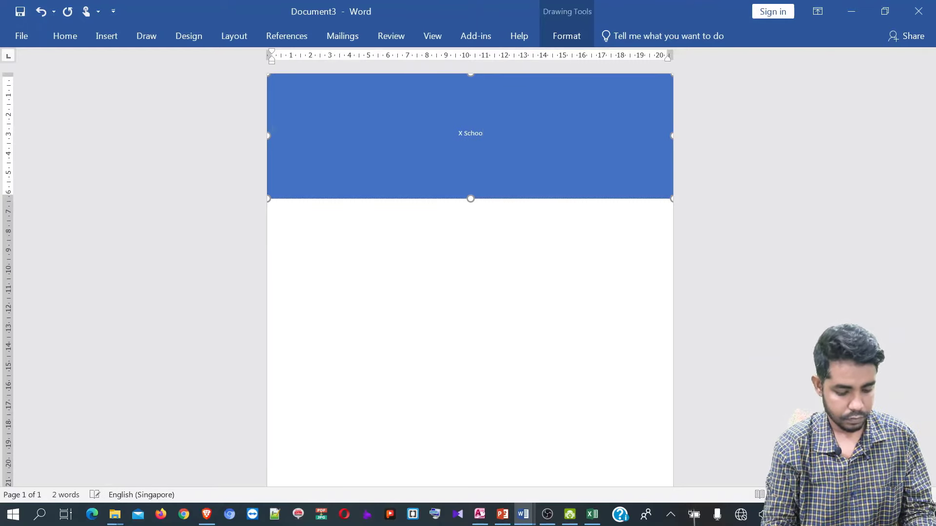
type("l an")
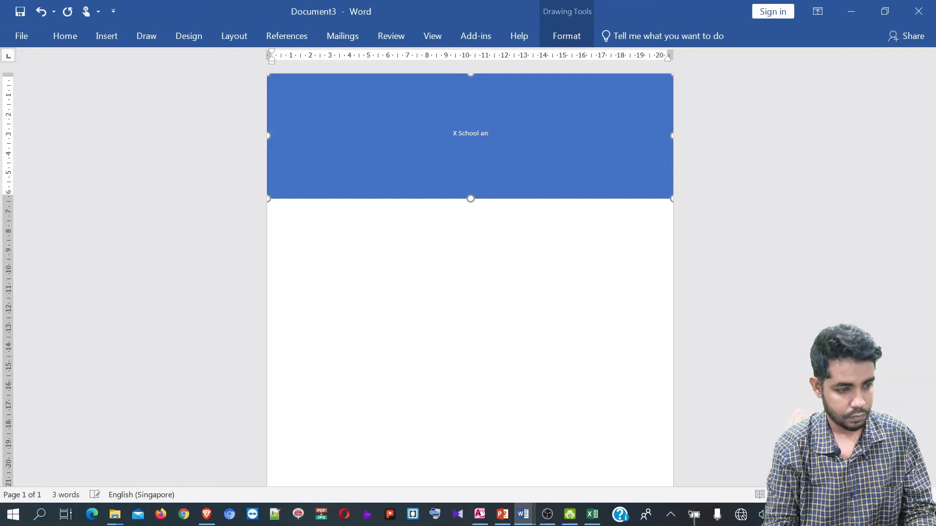
type("d Coll")
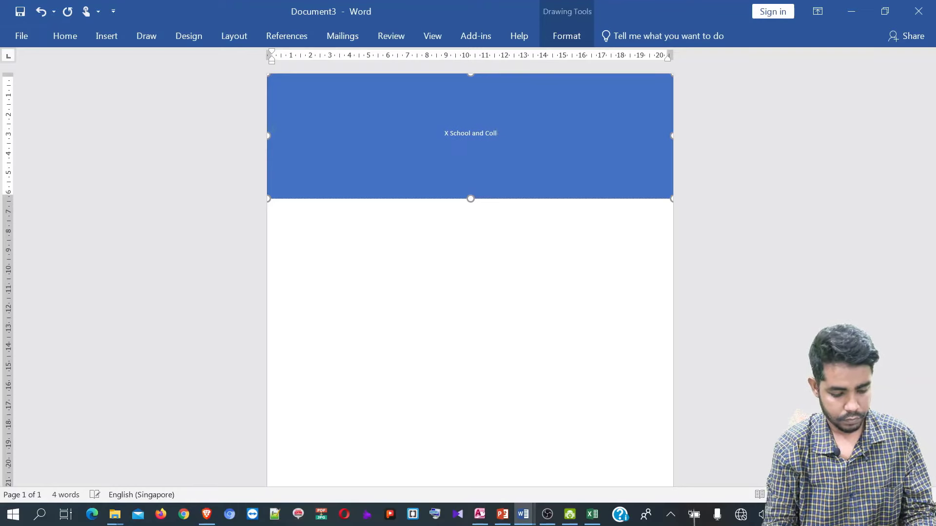
type("ege")
key("ctrl+a")
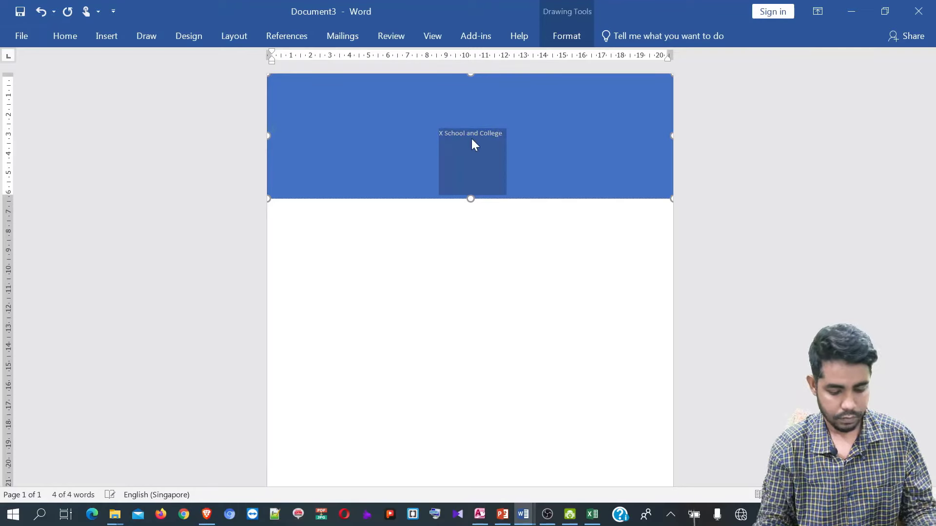
key("ctrl+shift+period")
key("ctrl+shift+period")
key("ctrl+shift+period")
key("ctrl+shift+period")
key("ctrl+shift+period")
key("ctrl+shift+period")
key("ctrl+shift+period")
key("ctrl+shift+period")
key("ctrl+shift+period")
key("ctrl+shift+period")
key("ctrl+shift+period")
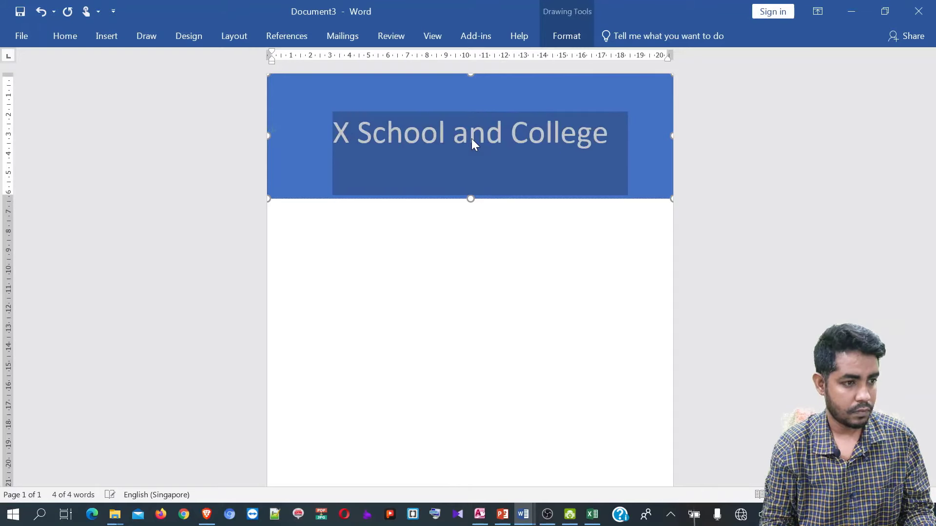
key("ctrl+shift+comma")
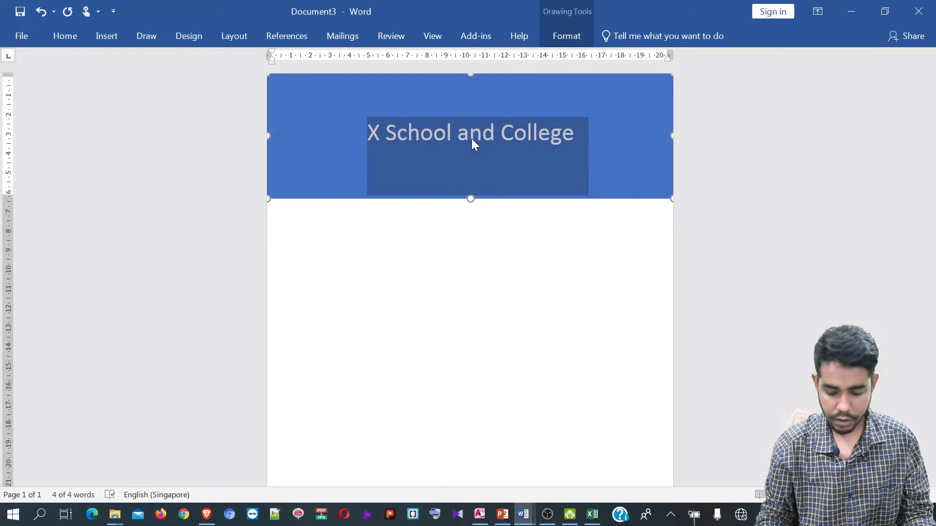
key("Right")
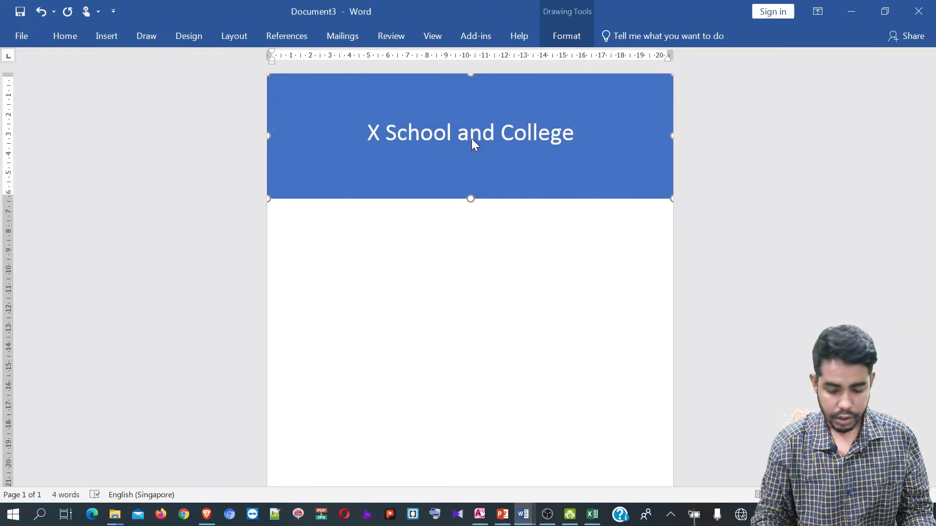
key("Return")
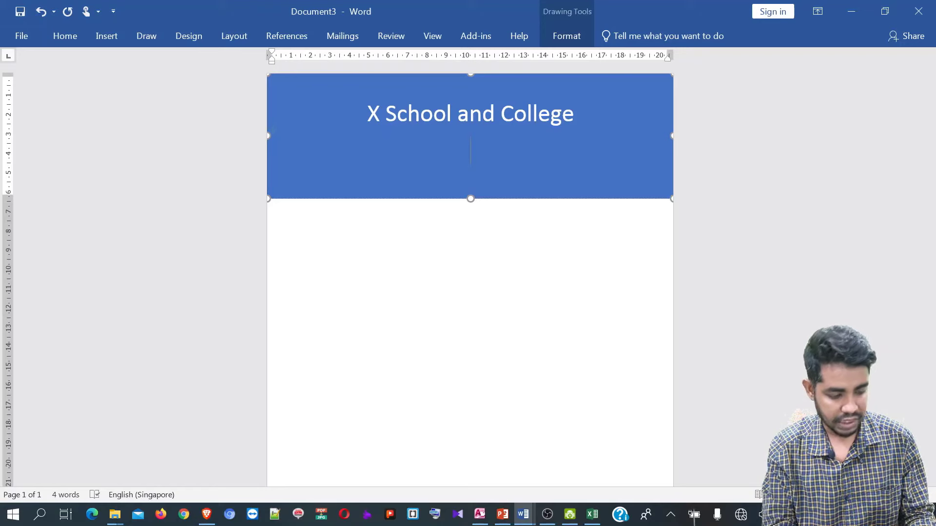
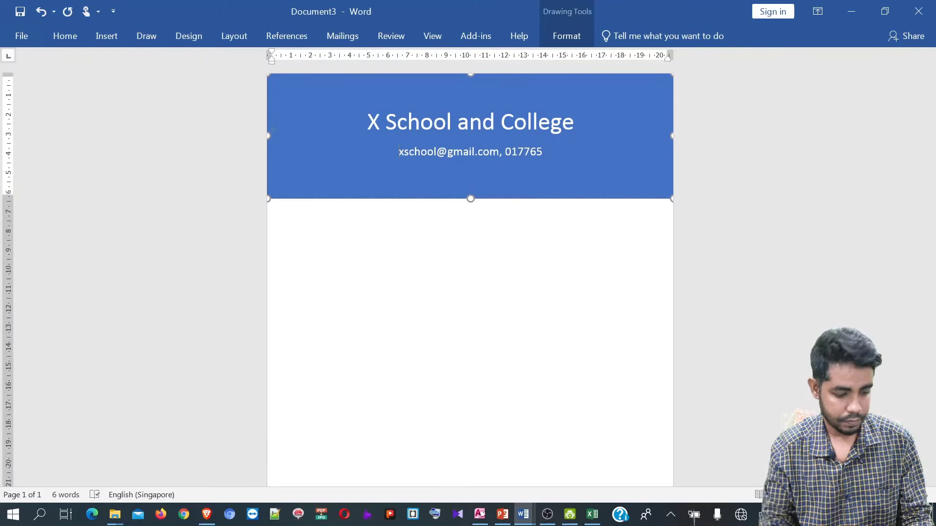
- Enter the school's e-mail and phone on one line and its street address below
type("email")
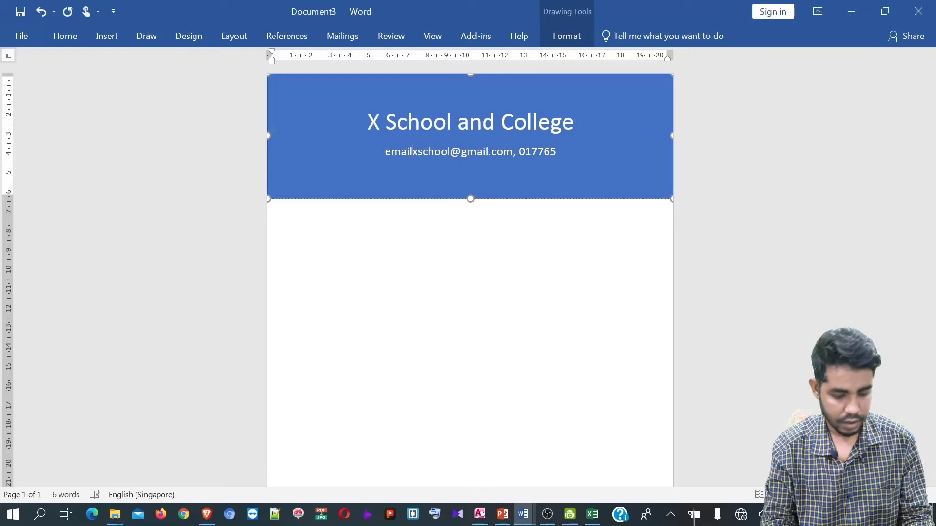
type(": ")
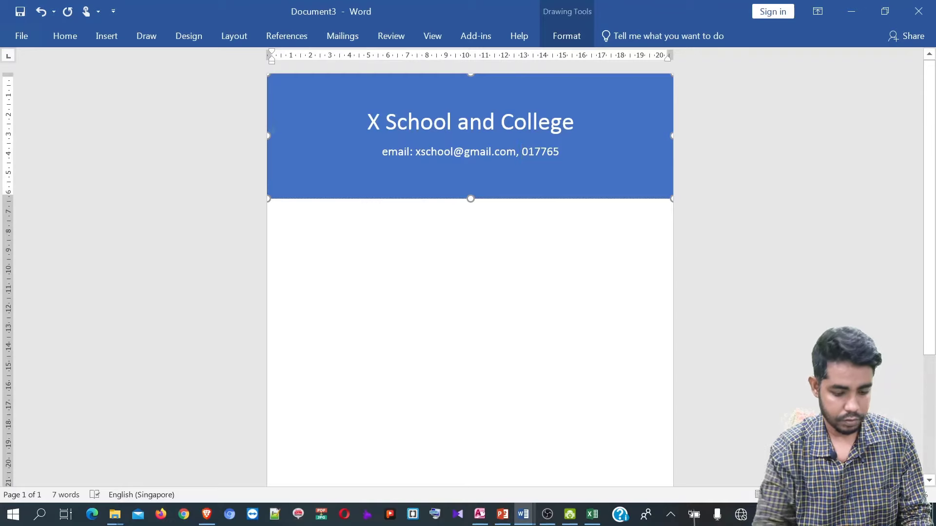
type("phone")
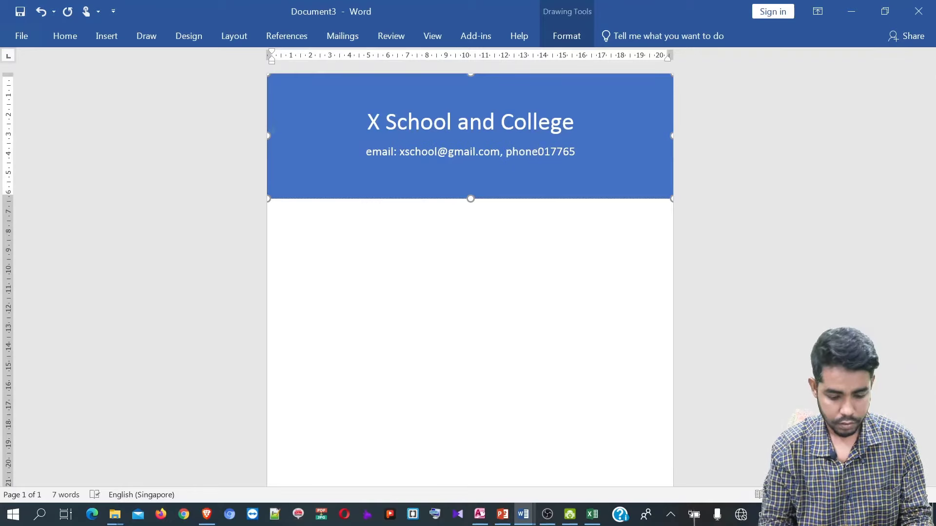
type(": ")
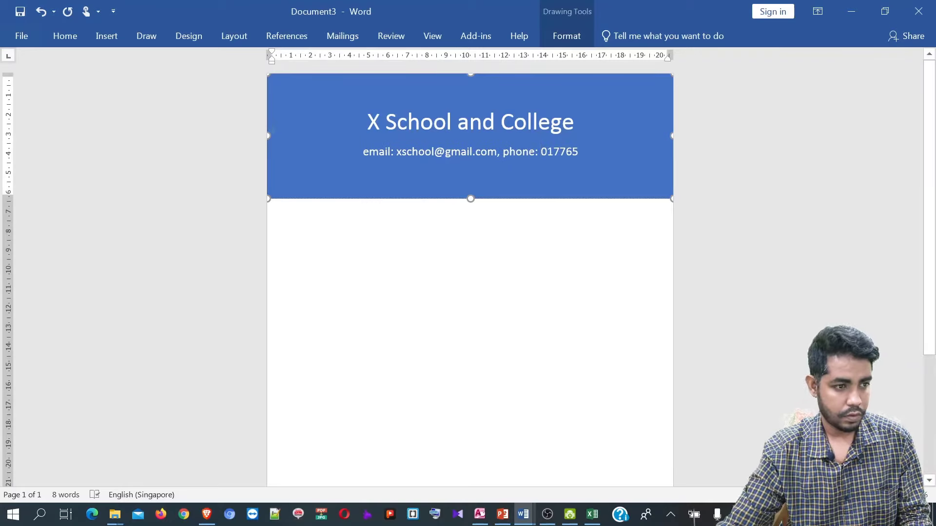
type("8888")
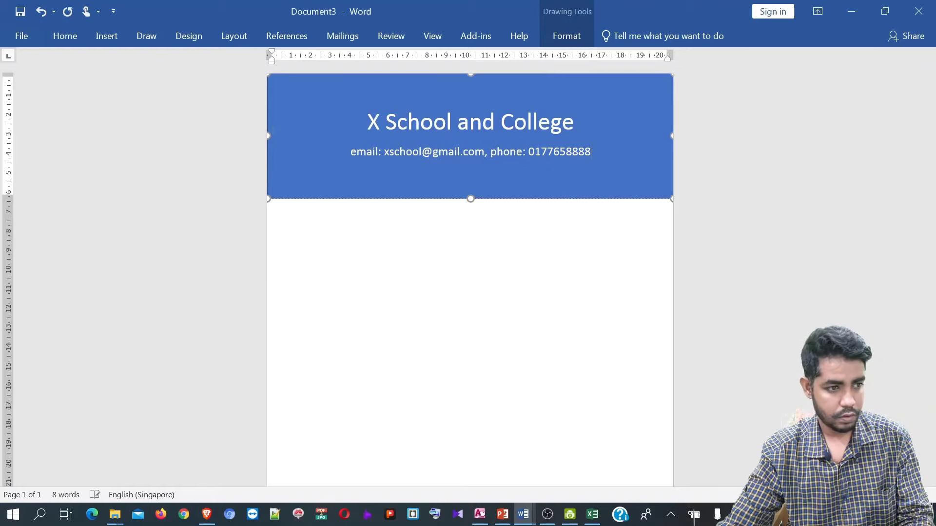
type(",")
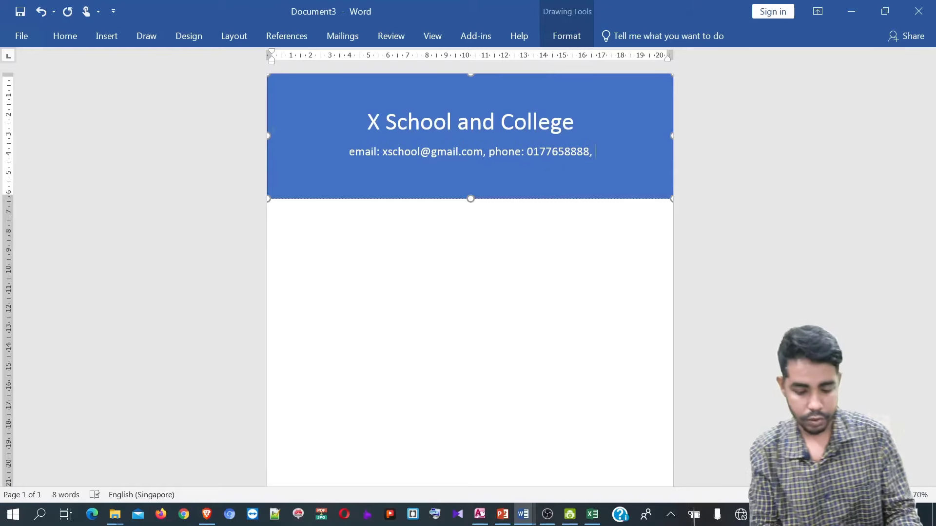
key("Return")
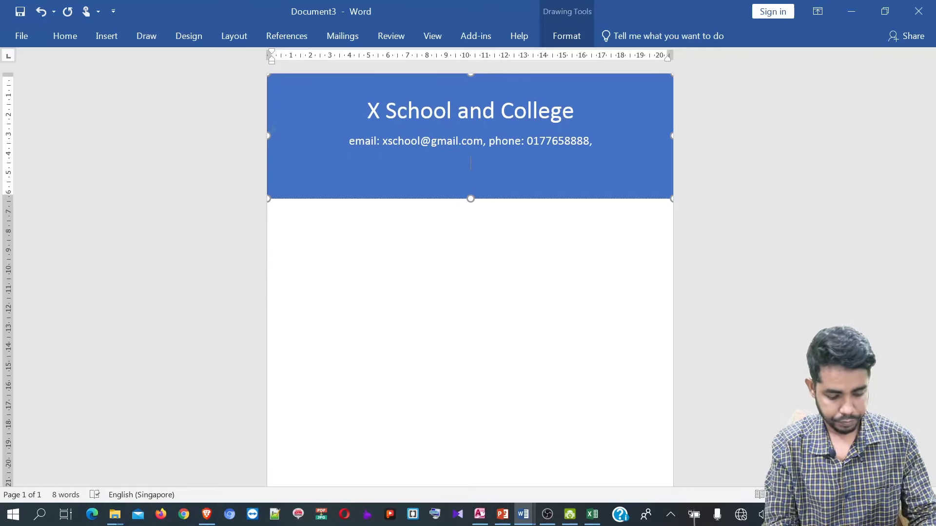
type("b")
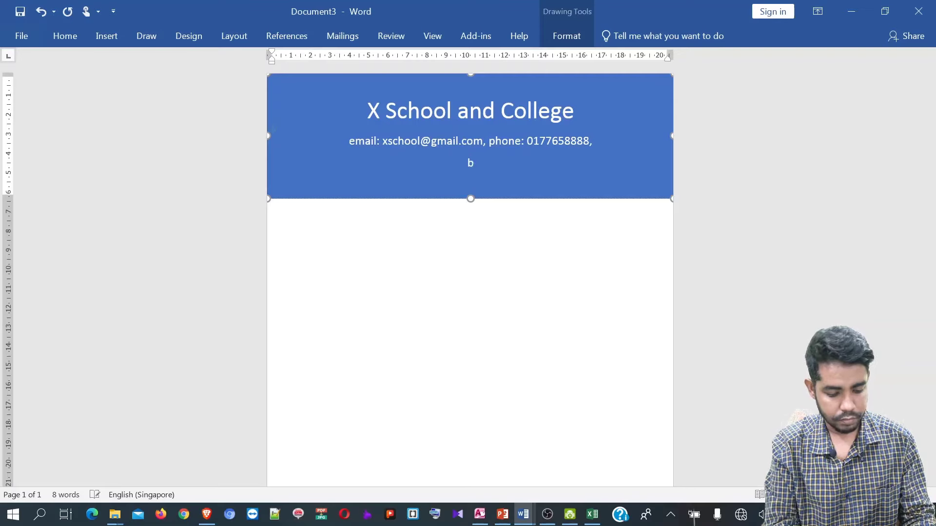
type("us st")
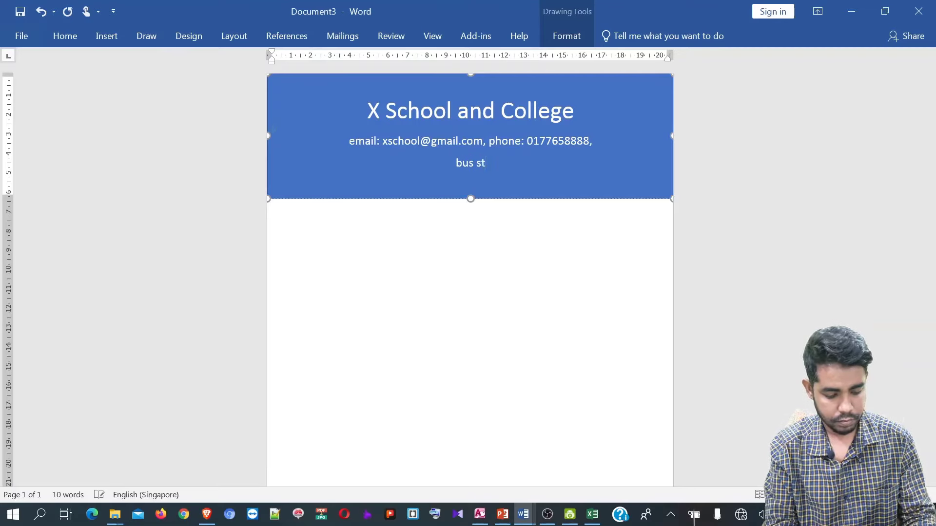
type("and ros")
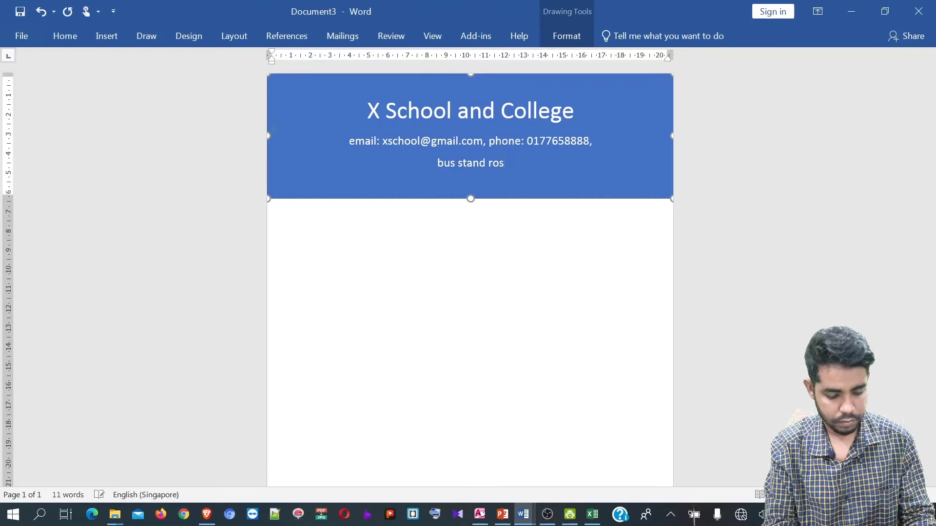
key("BackSpace")
type("ad")
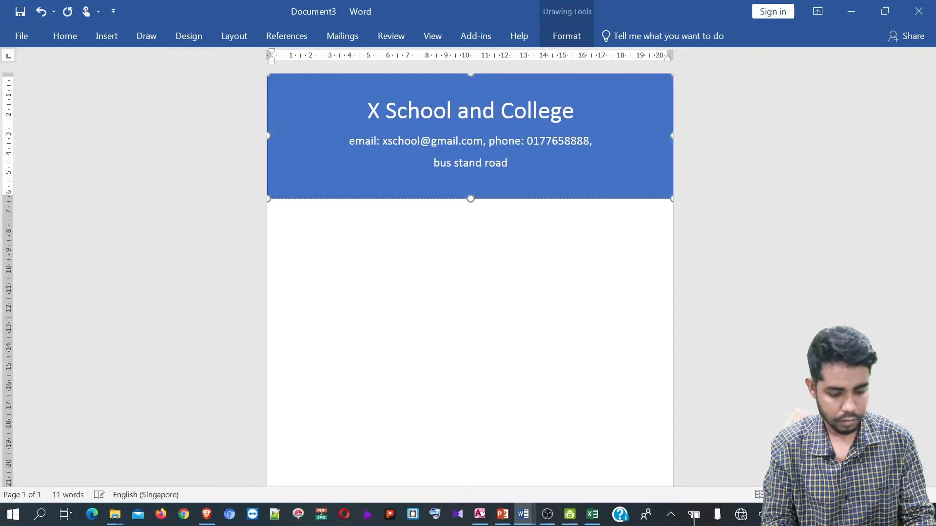
type(", ")
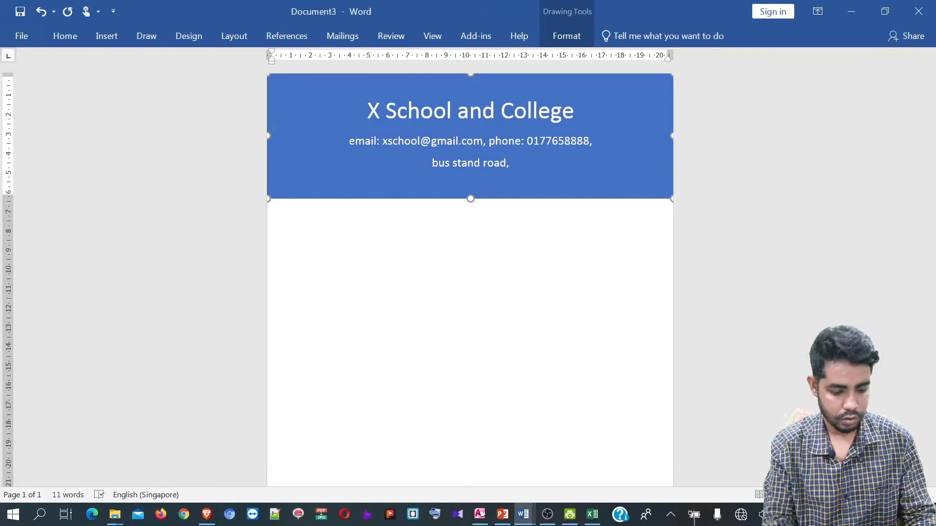
type("dhaka")
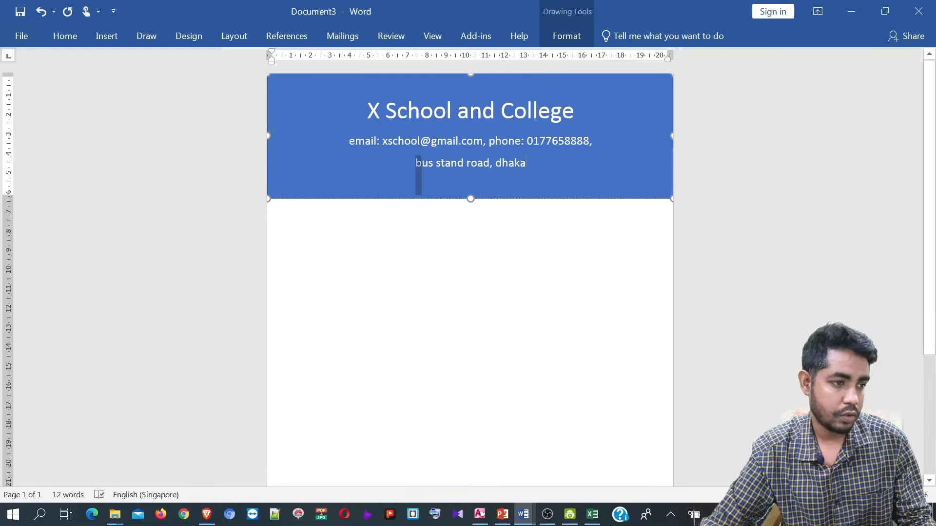
- Capitalise the address's first word and the city name
double_click(417, 162)
key("shift+F3")
key("Right")
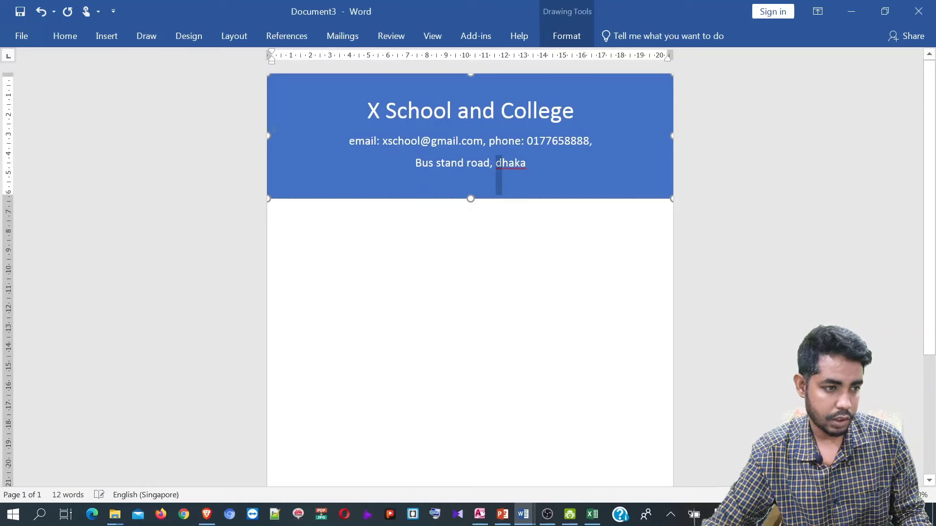
double_click(499, 166)
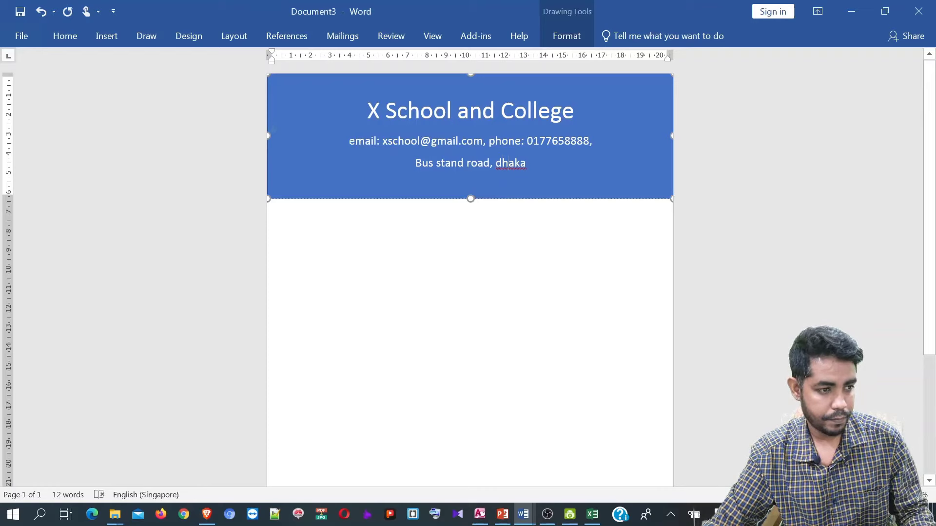
double_click(505, 164)
left_click(495, 162)
left_click_drag(496, 163, 503, 164)
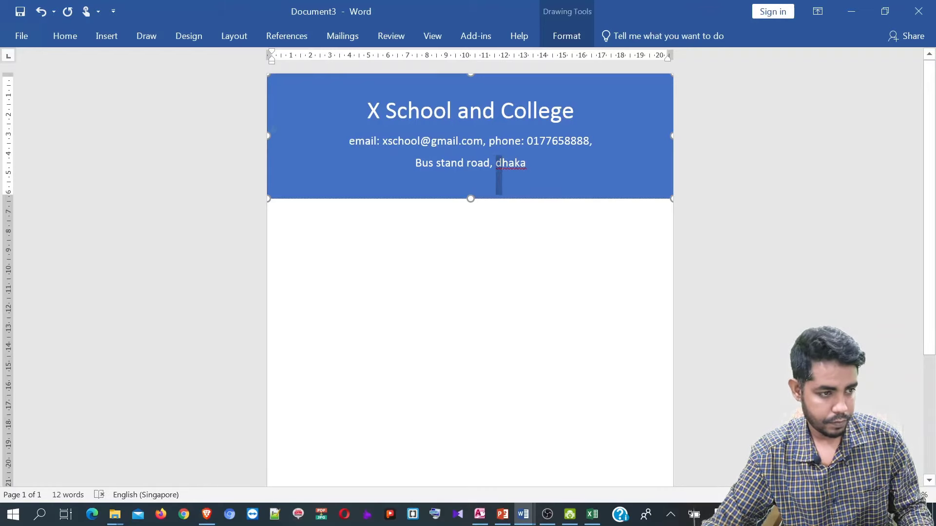
type("D")
left_click(527, 163)
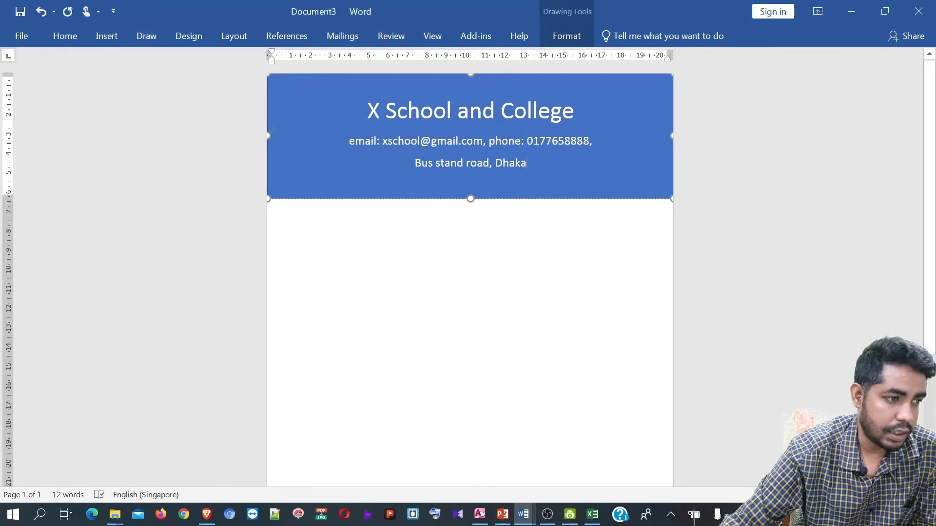
- Give the header shape a light linear-down gradient fill
left_click(516, 201)
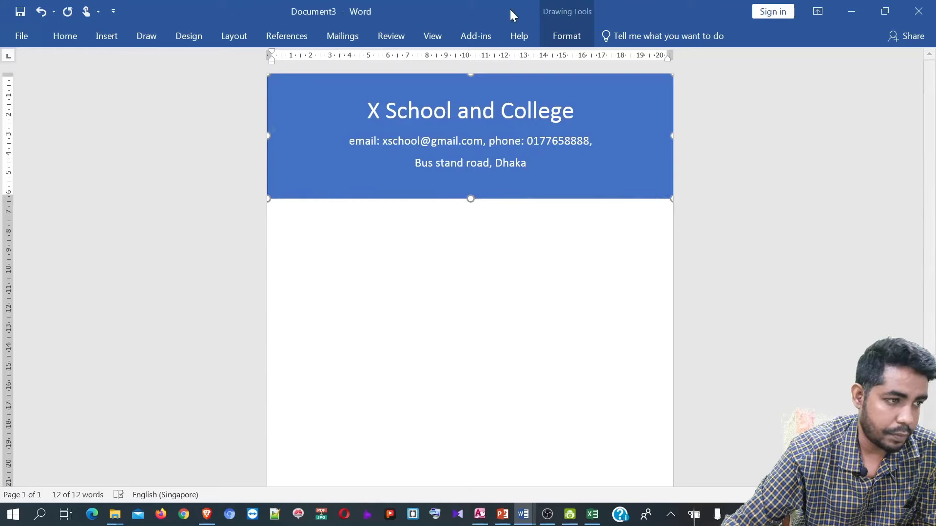
left_click(563, 43)
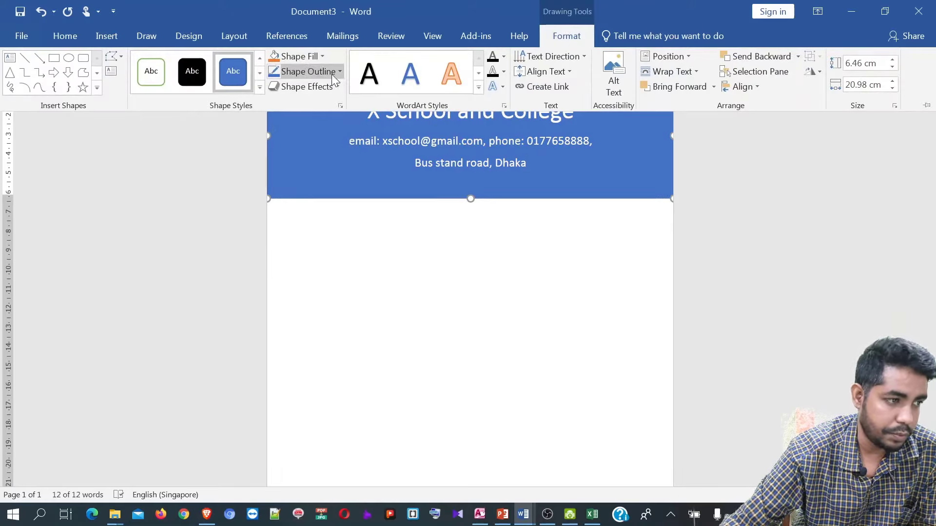
left_click(320, 58)
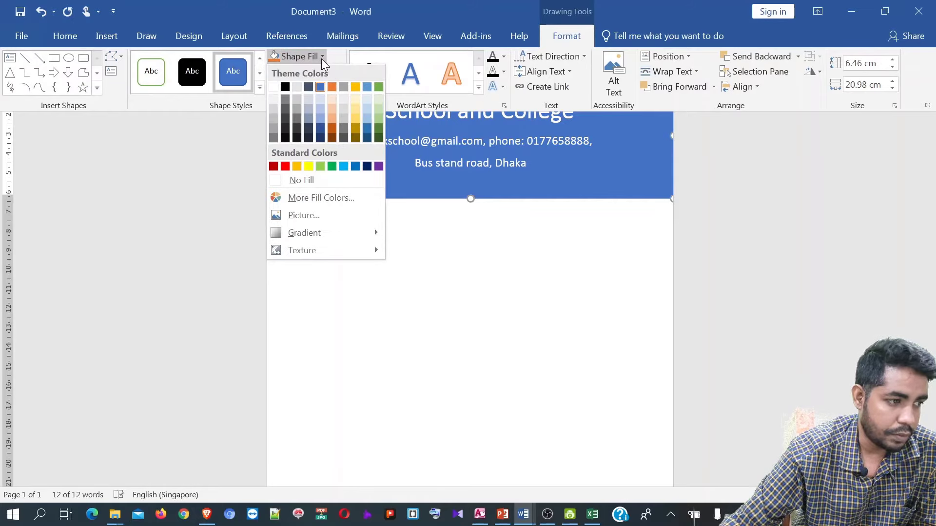
mouse_move(339, 232)
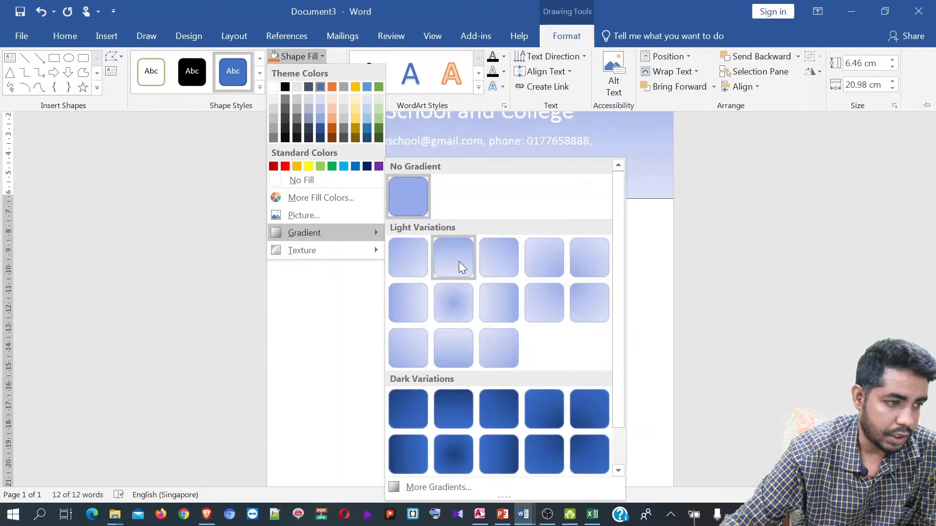
left_click(458, 262)
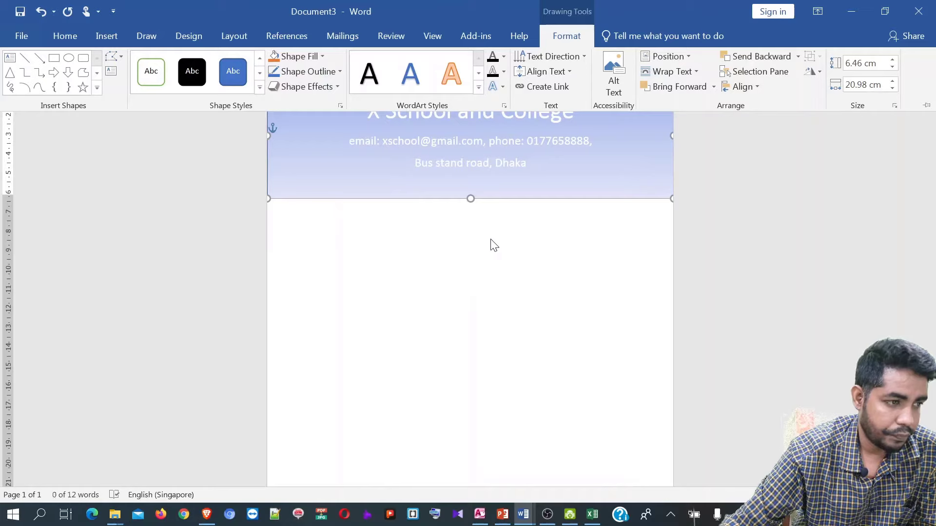
key("ctrl+F1")
- Set the three header text lines to Automatic (black) font colour
left_click_drag(529, 185, 360, 105)
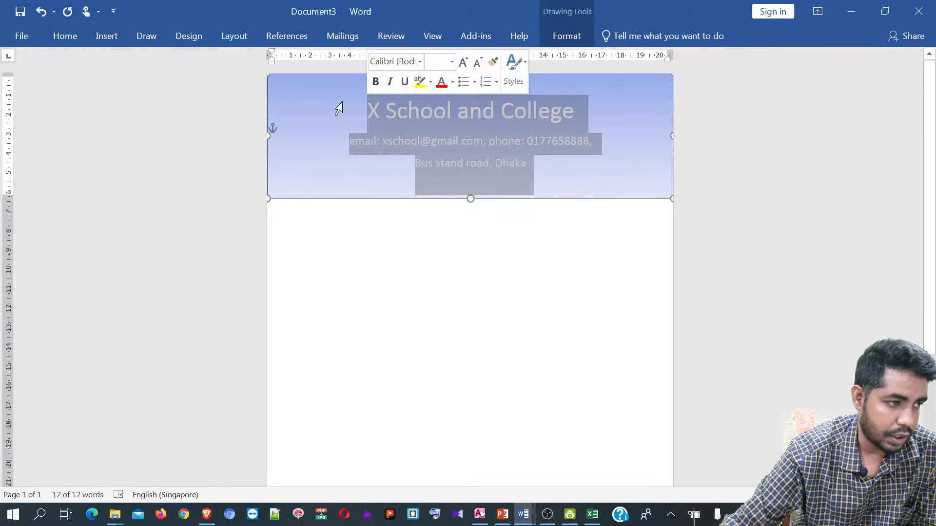
left_click(575, 37)
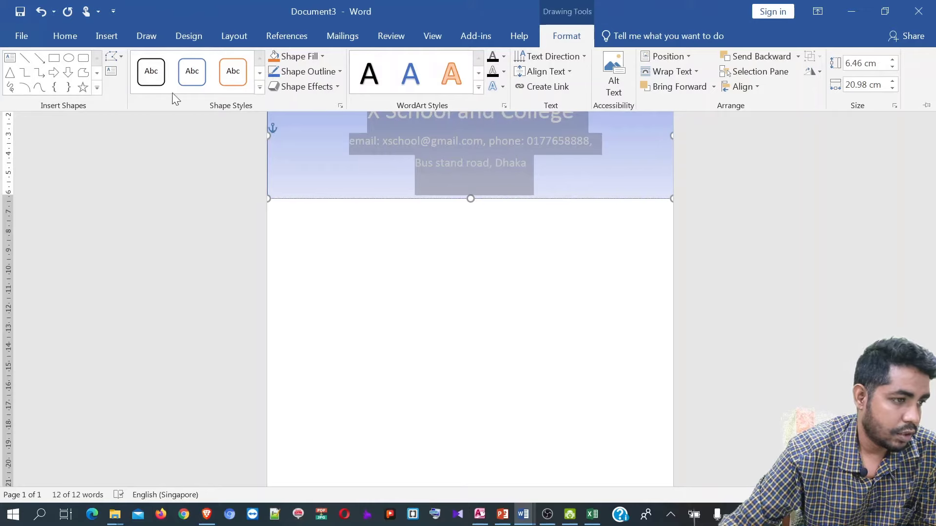
left_click(66, 36)
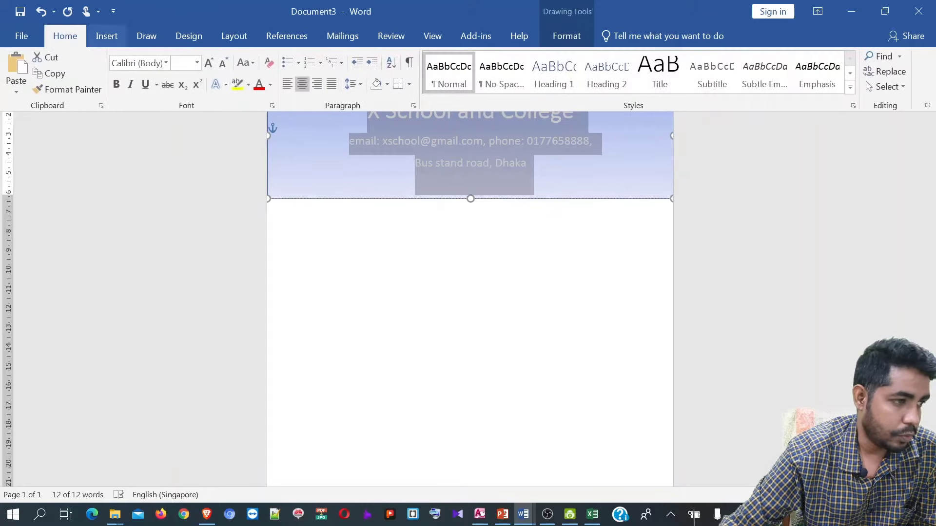
left_click(271, 86)
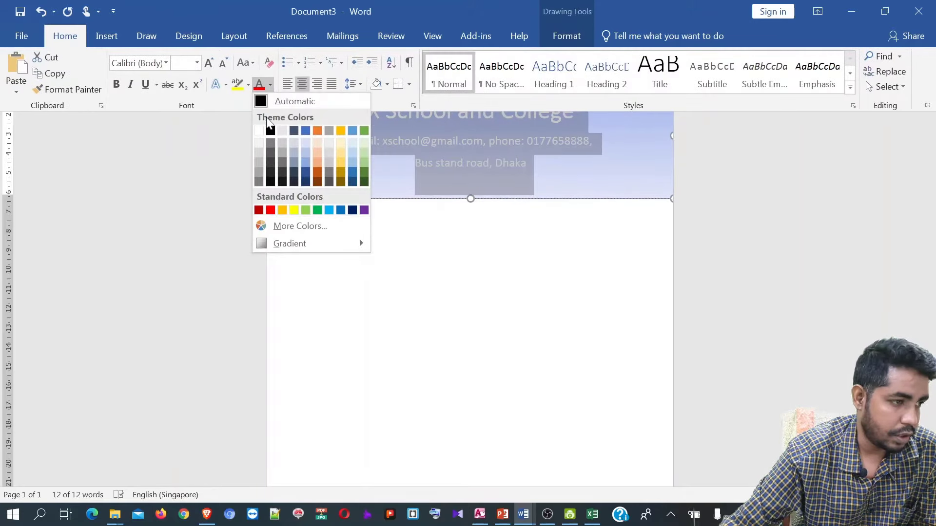
left_click(264, 102)
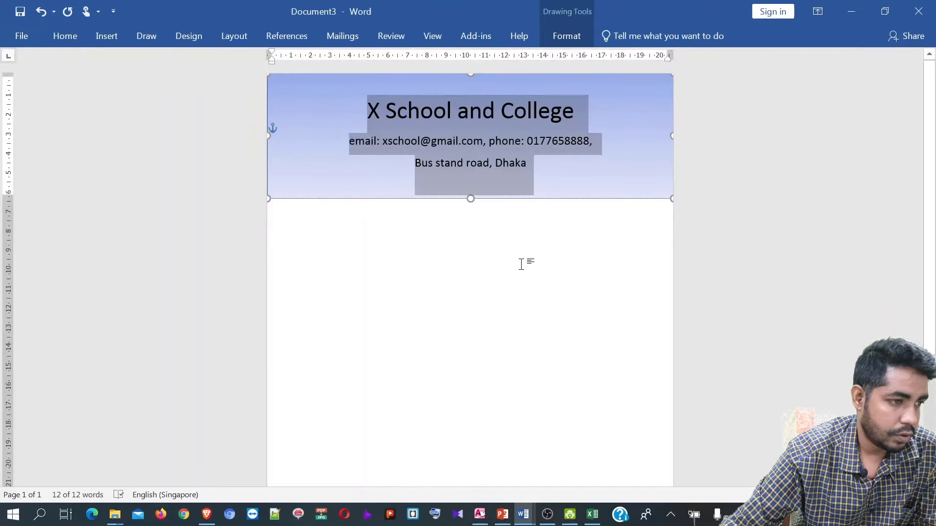
left_click(521, 264)
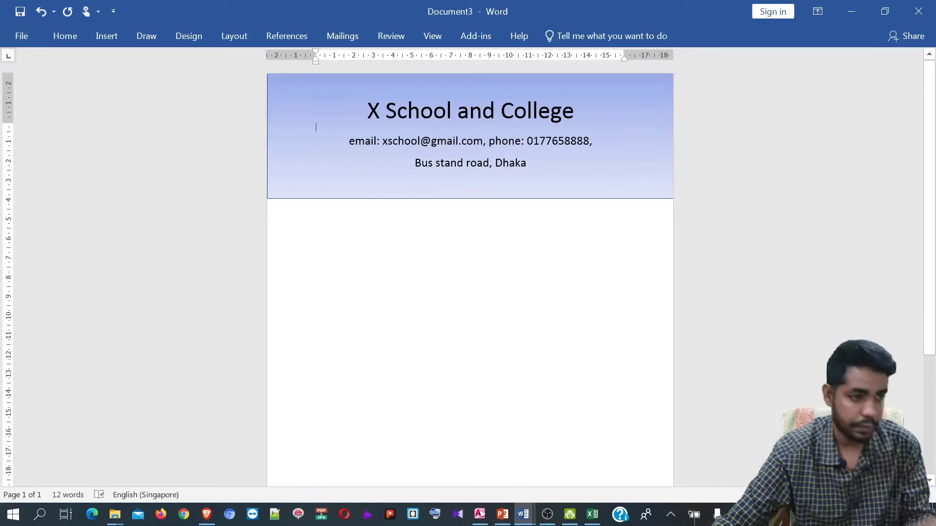
left_click(526, 162)
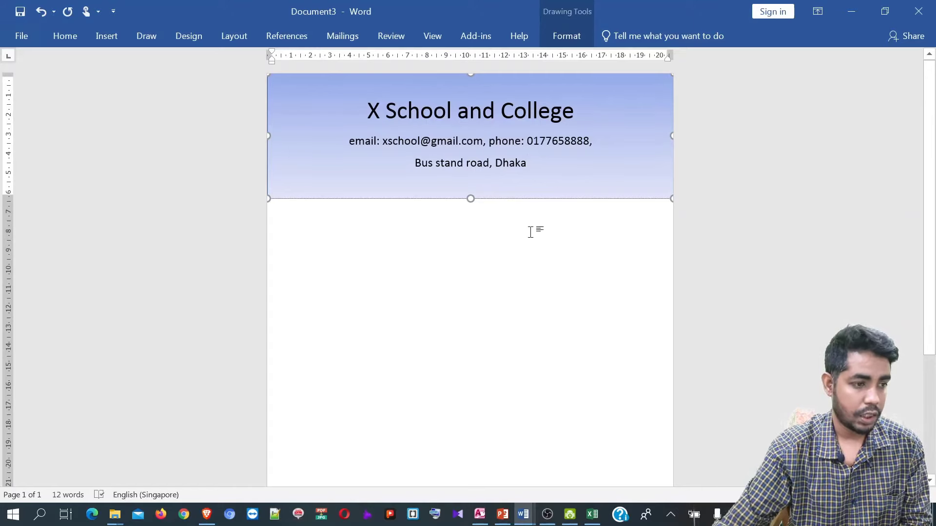
- Add blank lines at the start of the letter body
key("Escape")
key("Return")
key("Return")
key("Return")
key("Return")
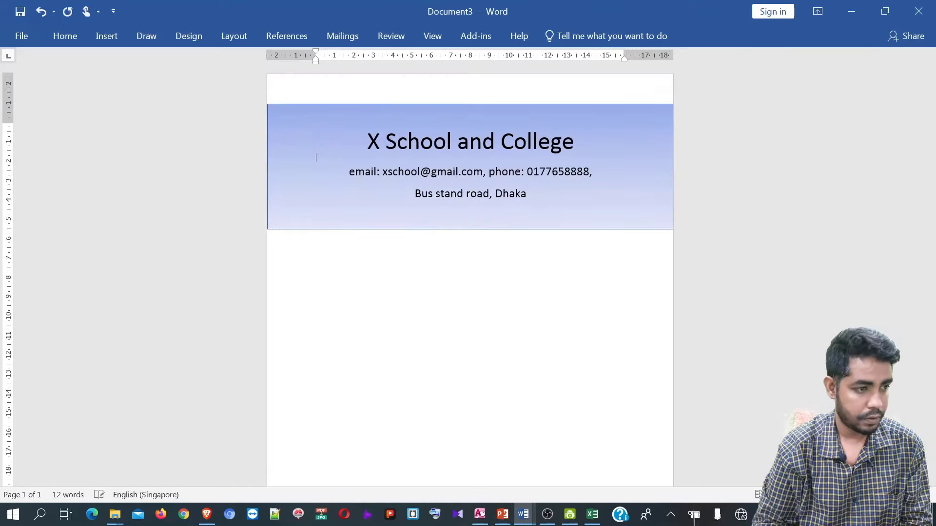
key("Return")
key("Return")
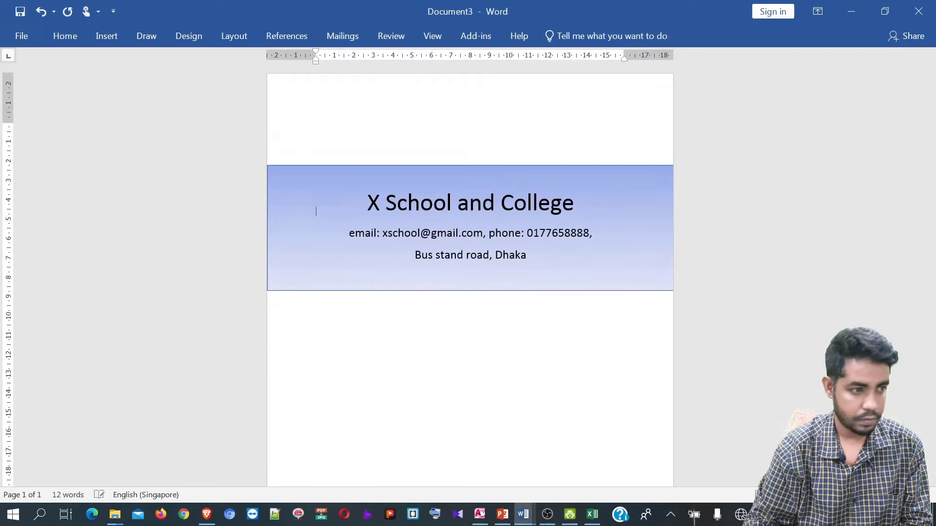
- Move the header box back up flush with the top edge of the page
left_click(482, 203)
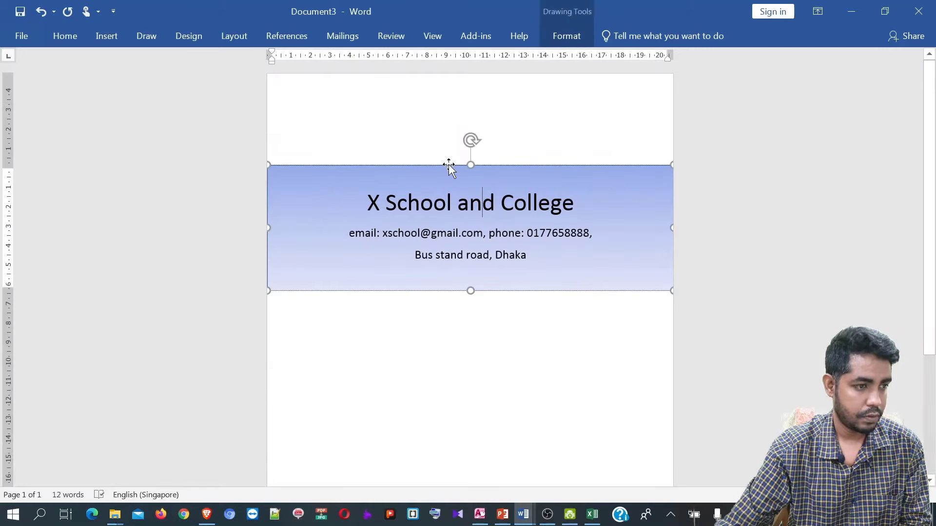
left_click_drag(448, 166, 446, 69)
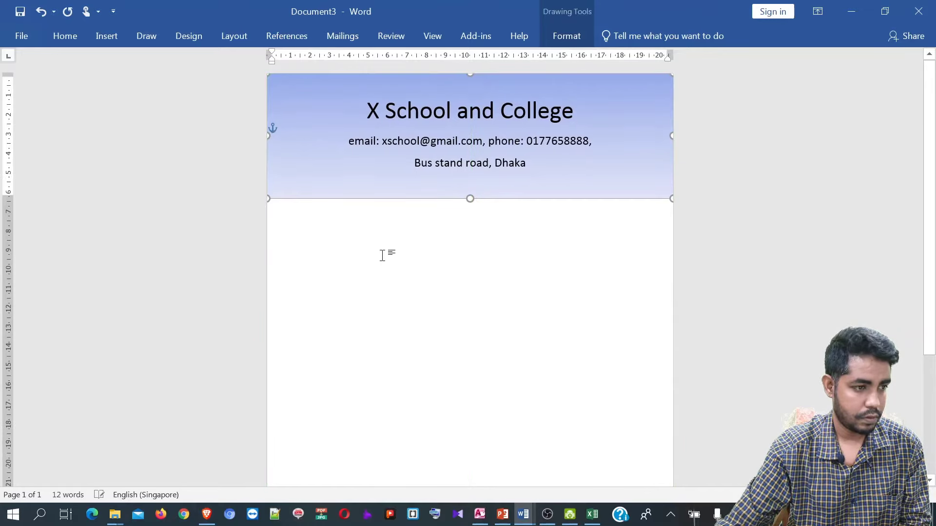
left_click(346, 231)
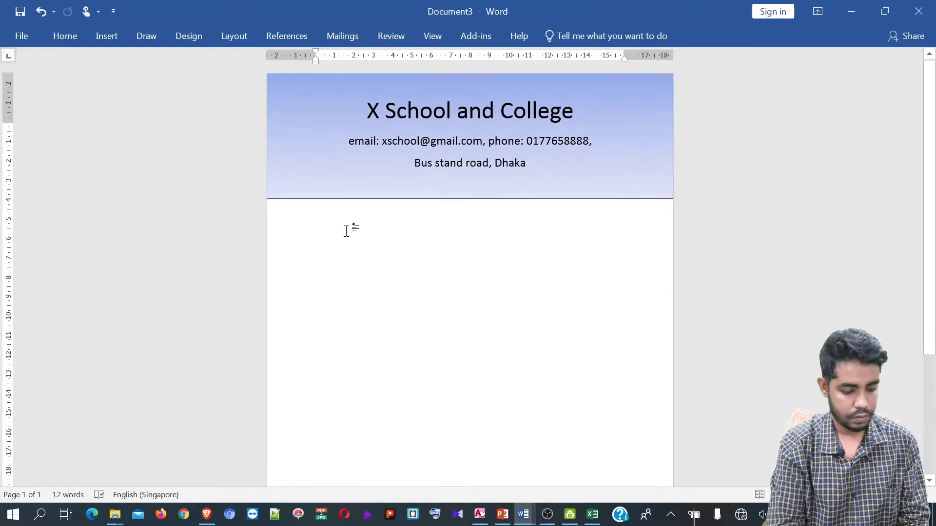
- Type a 'Sr: Date:' line under the header, then enlarge and centre it
type("Sr")
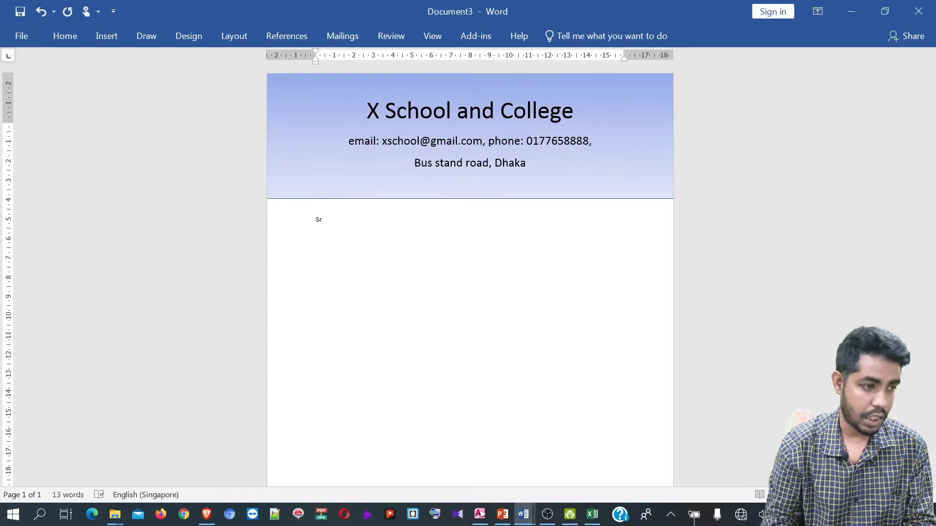
type(":")
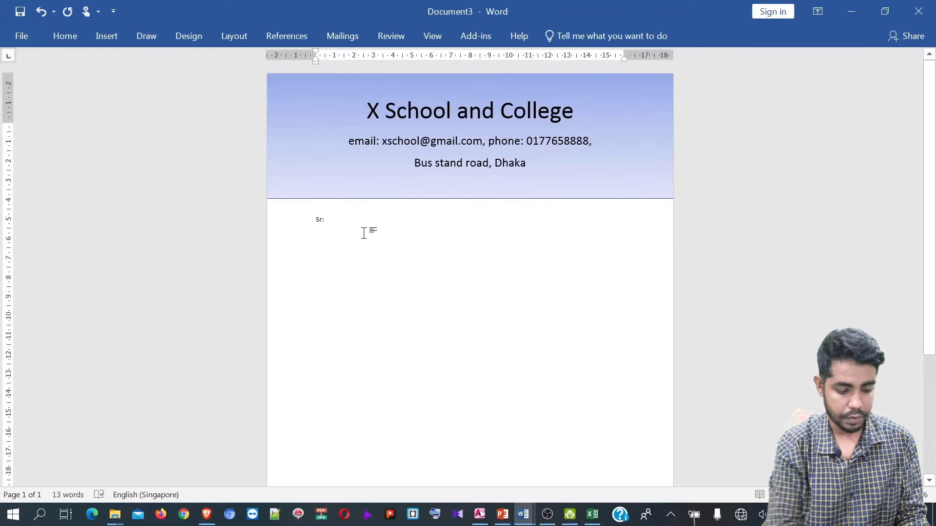
type(" Date:")
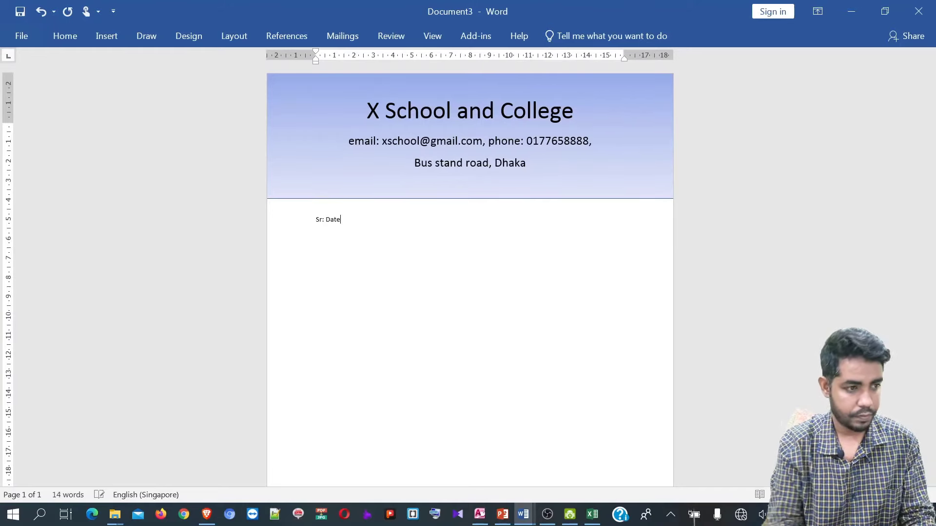
key("ctrl+a")
left_click(361, 229)
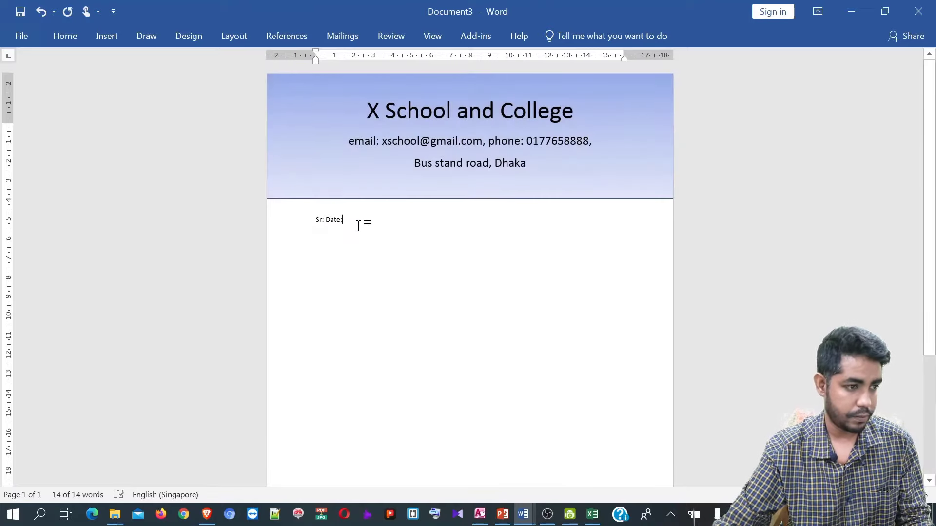
left_click(299, 220)
key("ctrl+shift+period")
key("ctrl+shift+period")
key("ctrl+shift+period")
key("ctrl+shift+period")
key("ctrl+shift+period")
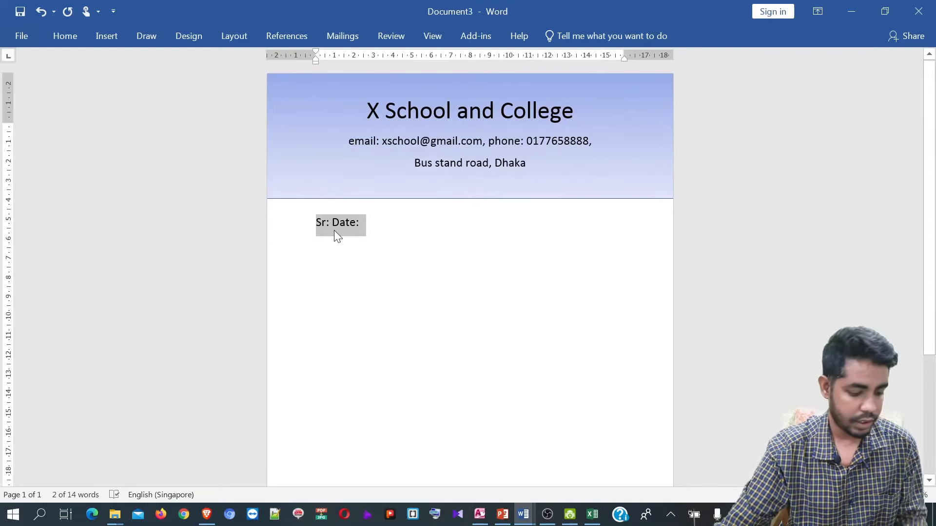
key("ctrl+e")
- Place the caret after Sr: to space Date: to the right, then select the blue header shape
left_click(460, 223)
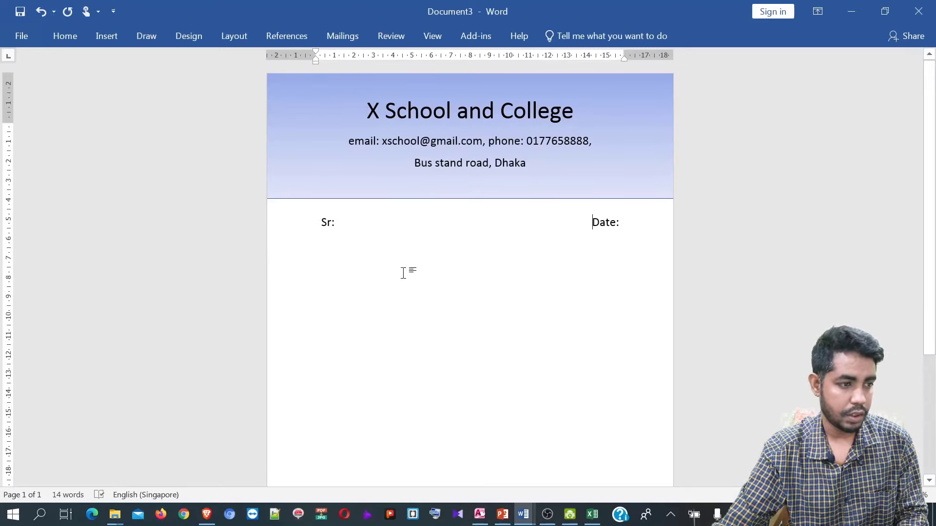
scroll(440, 271, "down", 5)
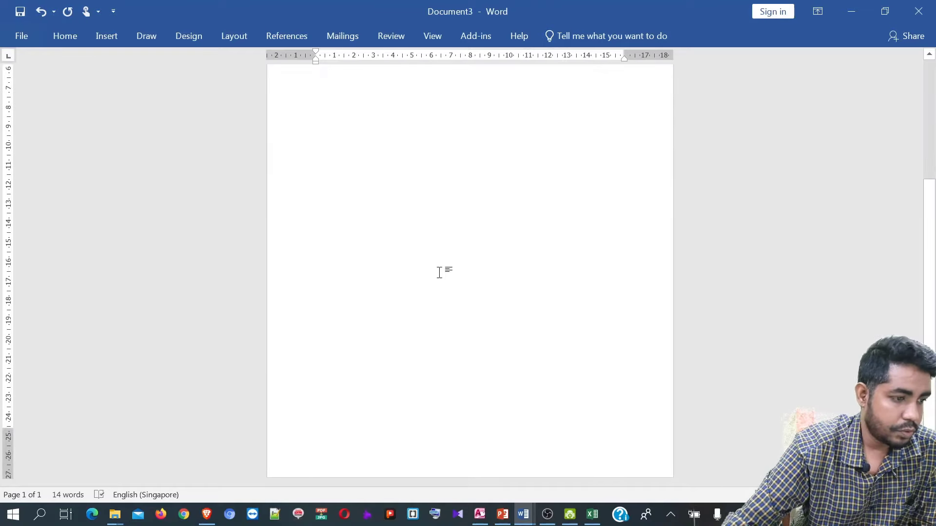
scroll(441, 271, "up", 5)
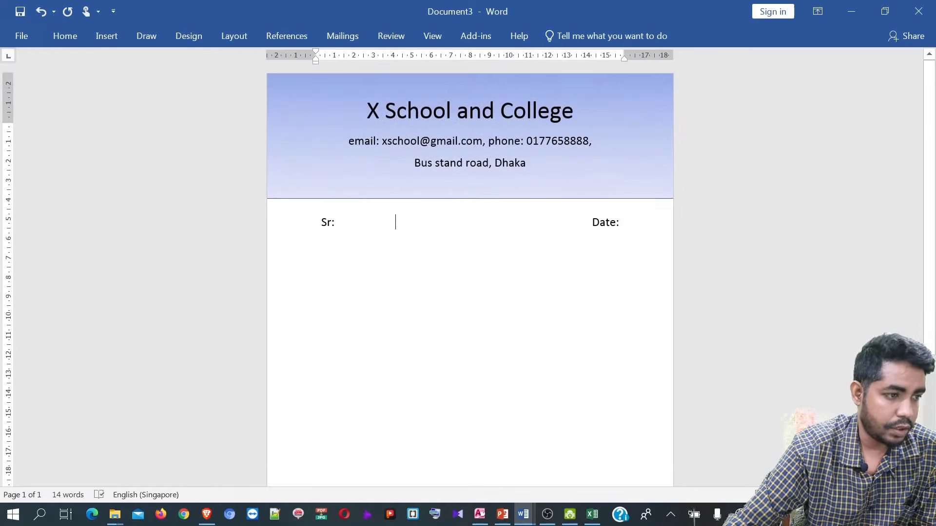
left_click(446, 198)
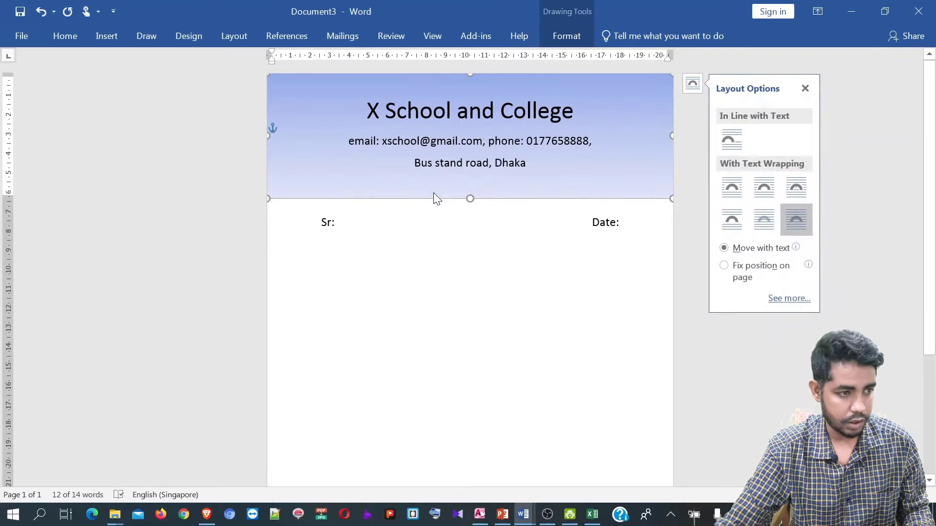
- Duplicate the blue header band, clear the copy's text and shrink it to a thin strip
key("ctrl+v")
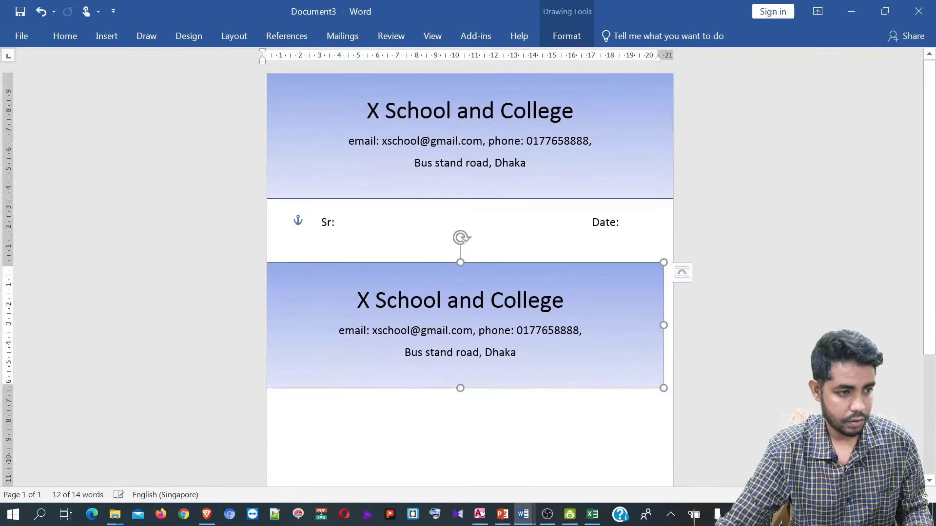
left_click_drag(517, 353, 361, 301)
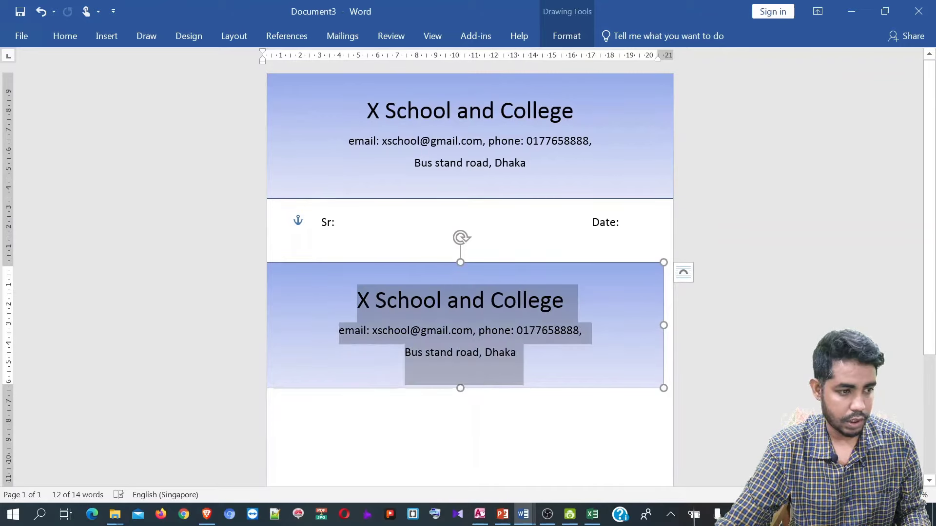
key("Delete")
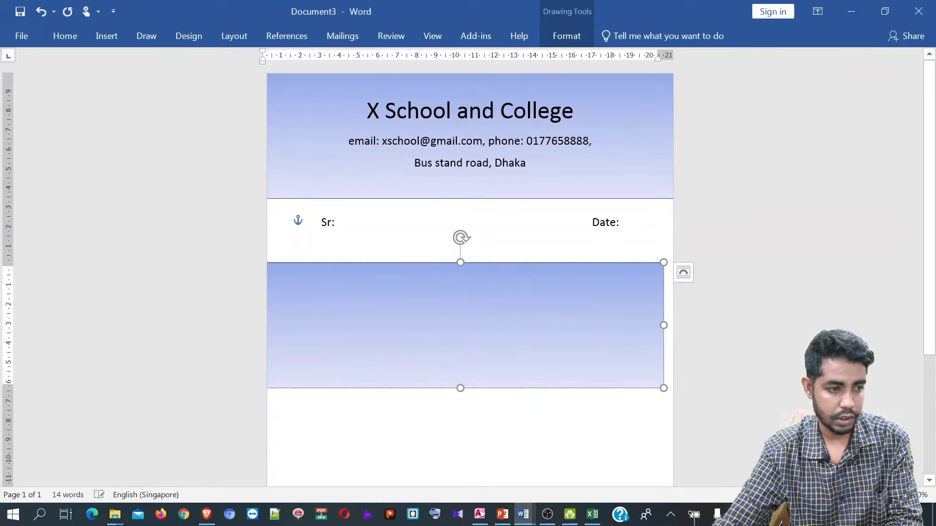
left_click_drag(460, 263, 460, 356)
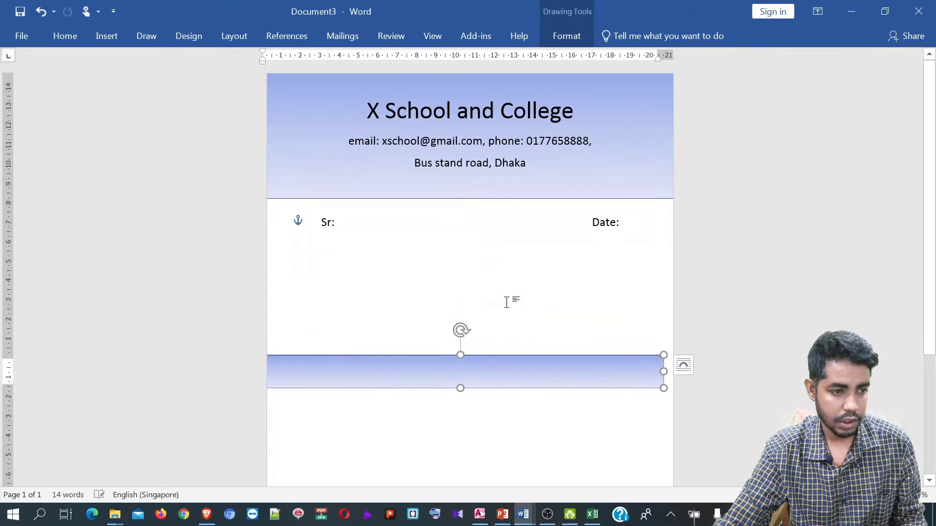
- Move the thin blue strip to the bottom of the page and deselect it
scroll(508, 300, "down", 4)
scroll(512, 276, "down", 2)
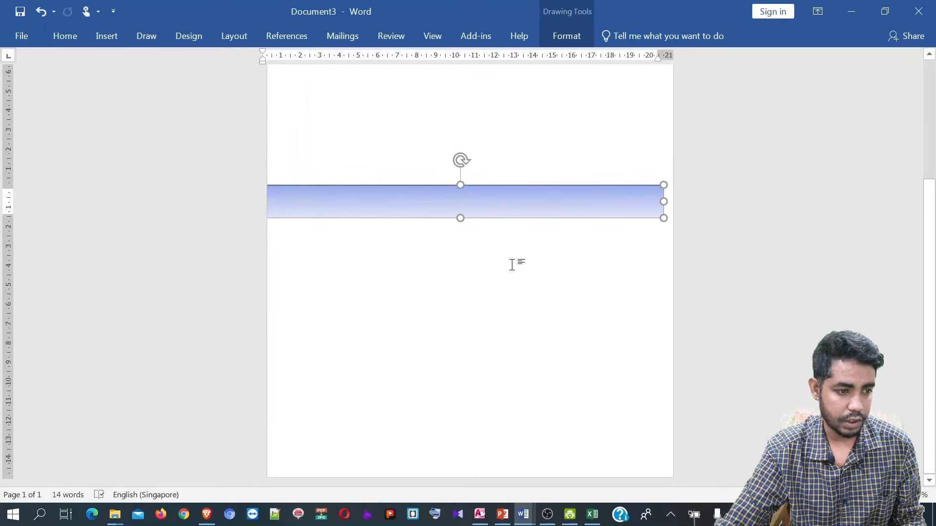
left_click_drag(502, 218, 509, 483)
scroll(547, 347, "up", 4)
left_click(548, 344)
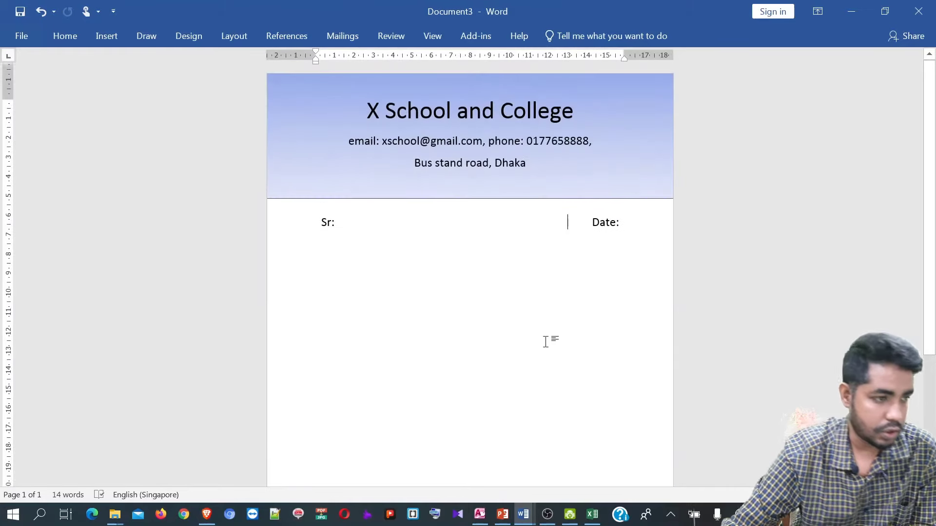
scroll(546, 336, "down", 4)
scroll(508, 320, "up", 3)
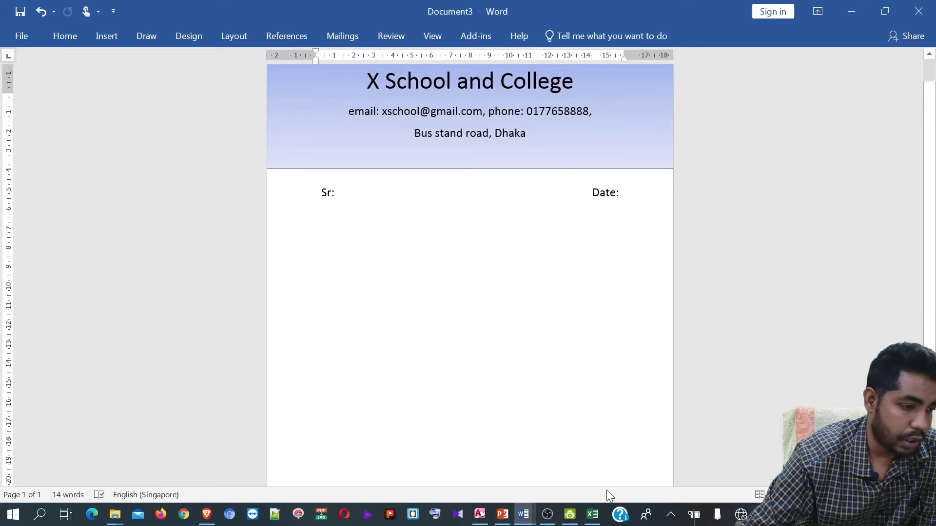
- Return to the Excel workbook and delete the temperature chart
left_click(594, 515)
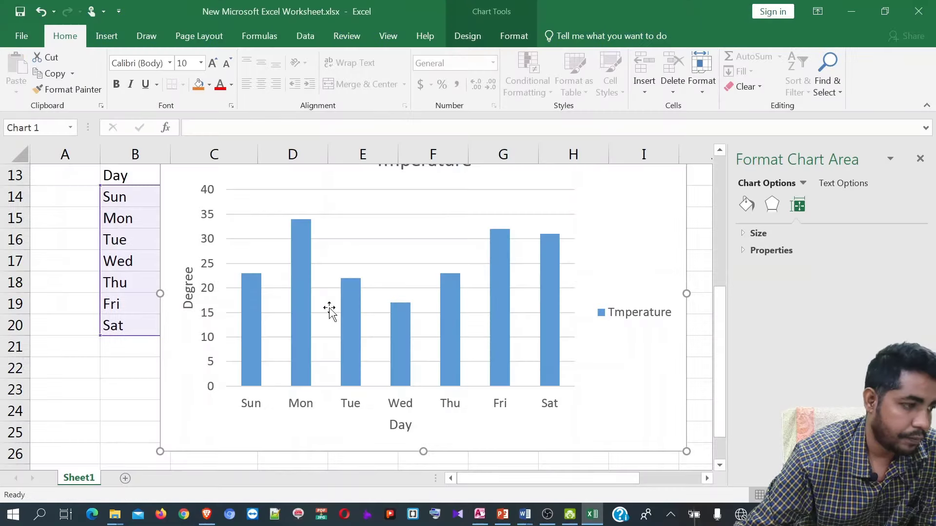
left_click(233, 327)
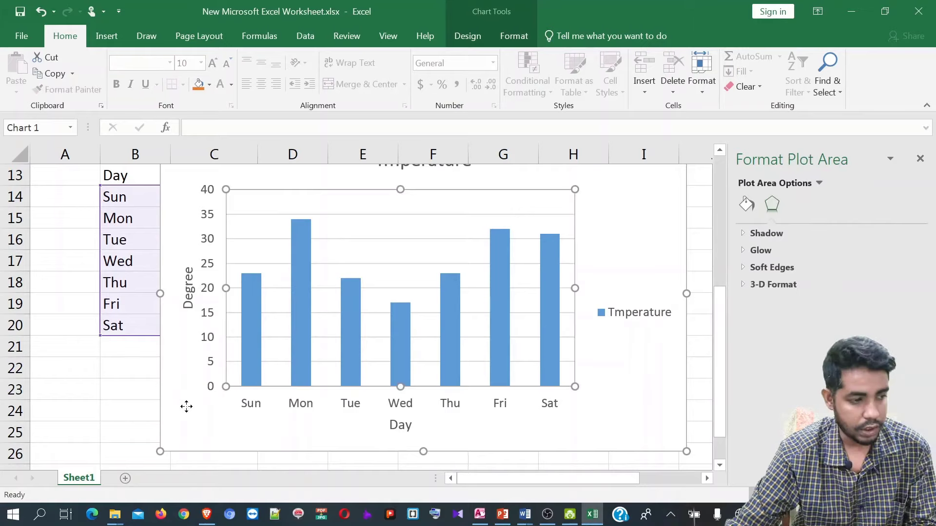
left_click(191, 407)
key("Delete")
scroll(405, 372, "up", 4)
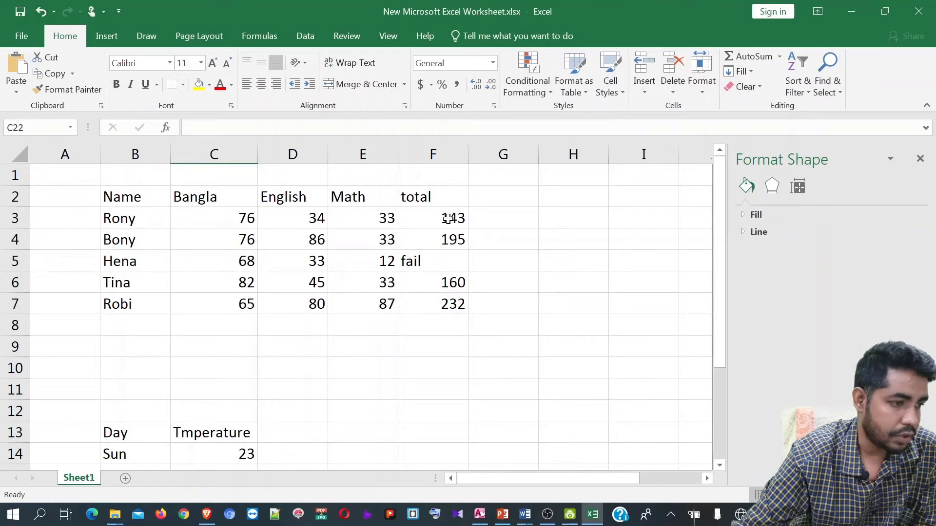
- Change the Math mark in E5 from 12 to 34
left_click_drag(446, 218, 444, 302)
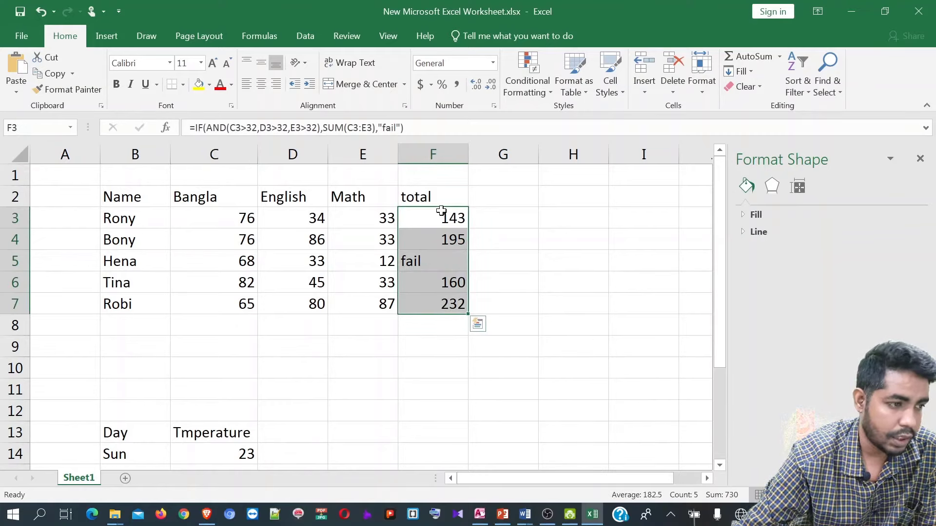
left_click(390, 264)
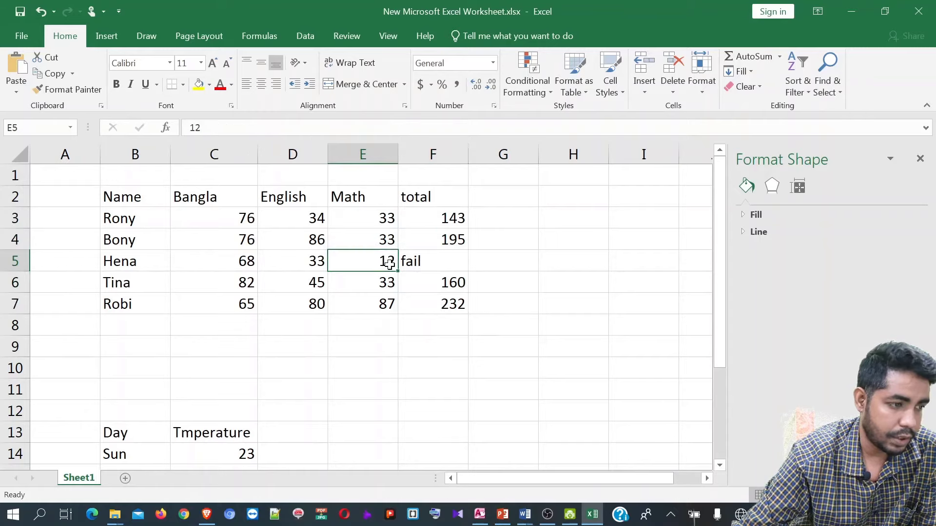
type("34")
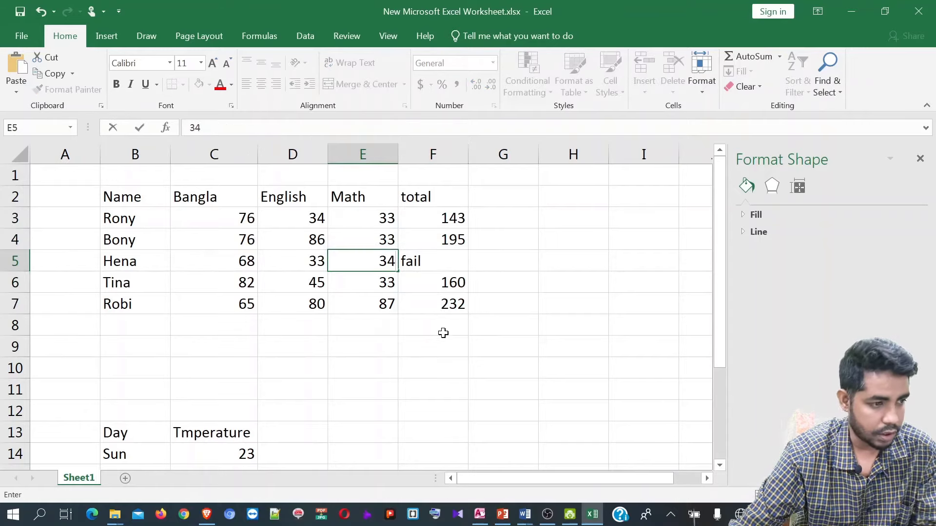
left_click(453, 346)
- Sort the totals in F3:F7 largest to smallest, expanding the sort to the whole table
left_click_drag(452, 218, 451, 303)
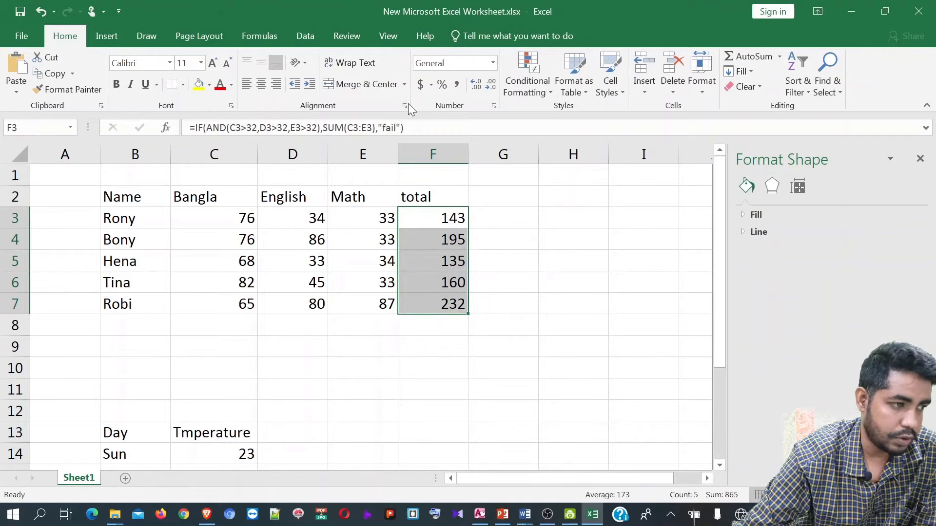
left_click(807, 92)
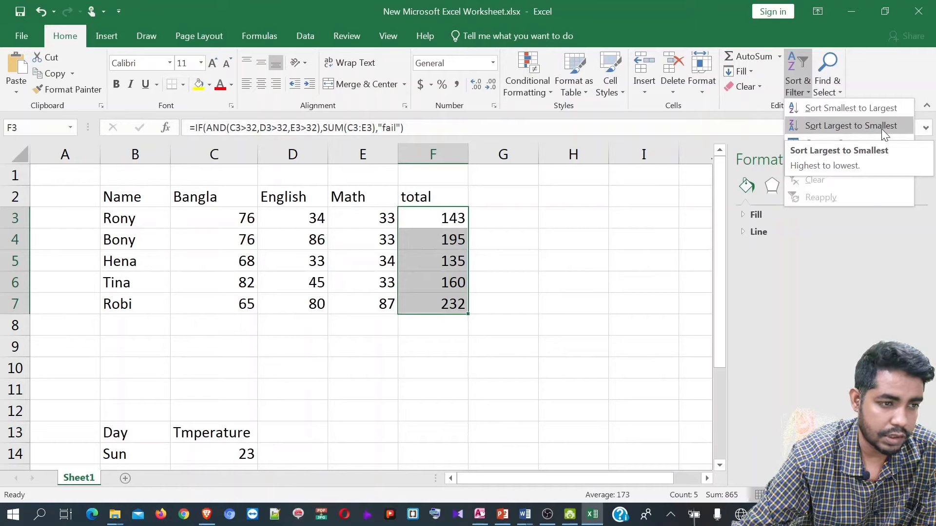
left_click(832, 128)
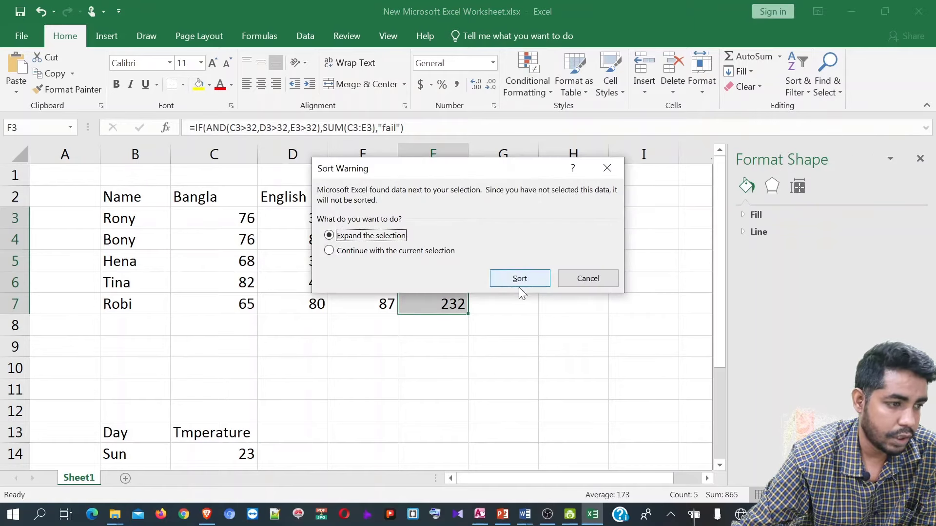
left_click(520, 281)
- Finish reordering the marks table by total, highest first, and click an empty cell below it
left_click(518, 284)
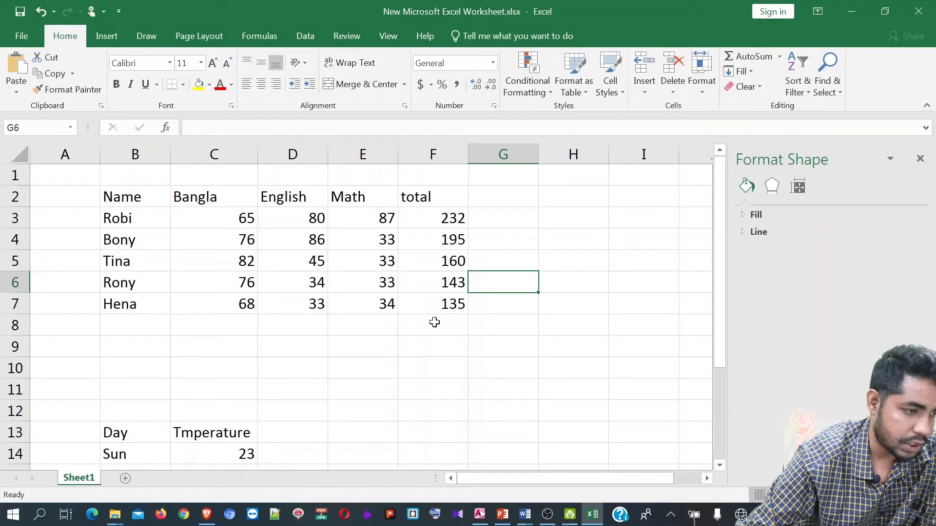
left_click(434, 322)
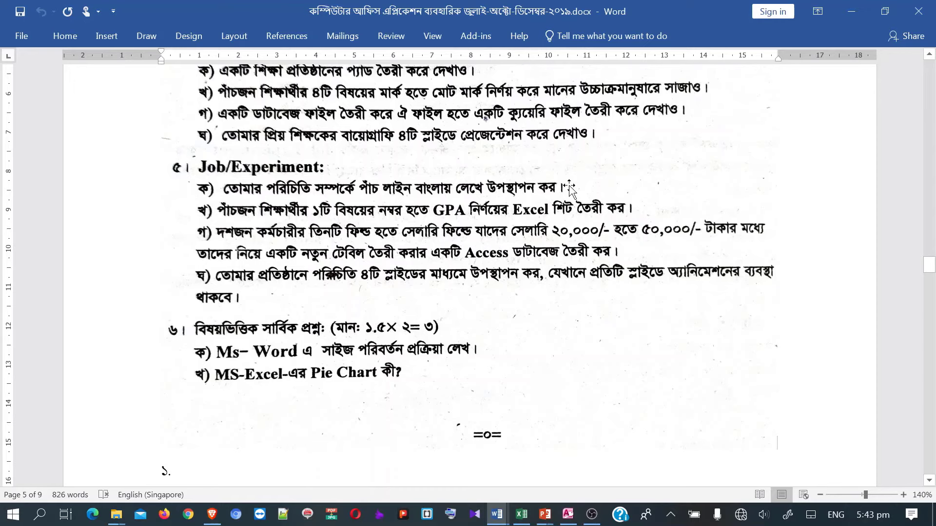
- Scroll to the GPA Excel task in the Word question paper, then return to the marks worksheet
scroll(568, 186, "down", 1)
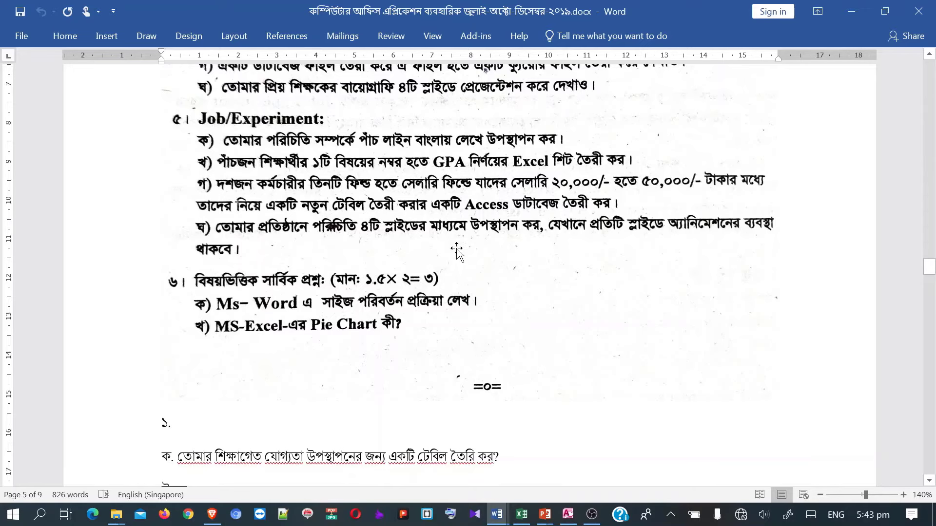
left_click(521, 514)
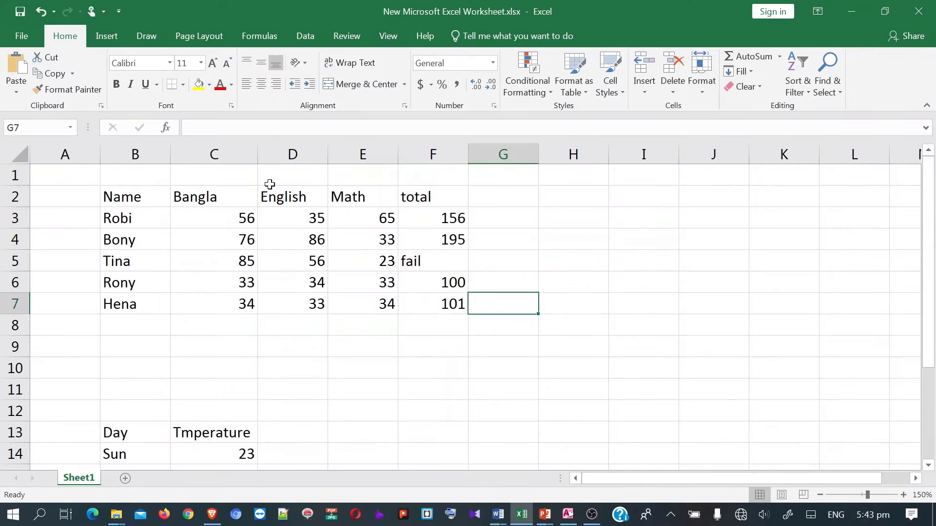
- Insert a blank row 4 above Bony and select cell B4
left_click(10, 240)
right_click(13, 240)
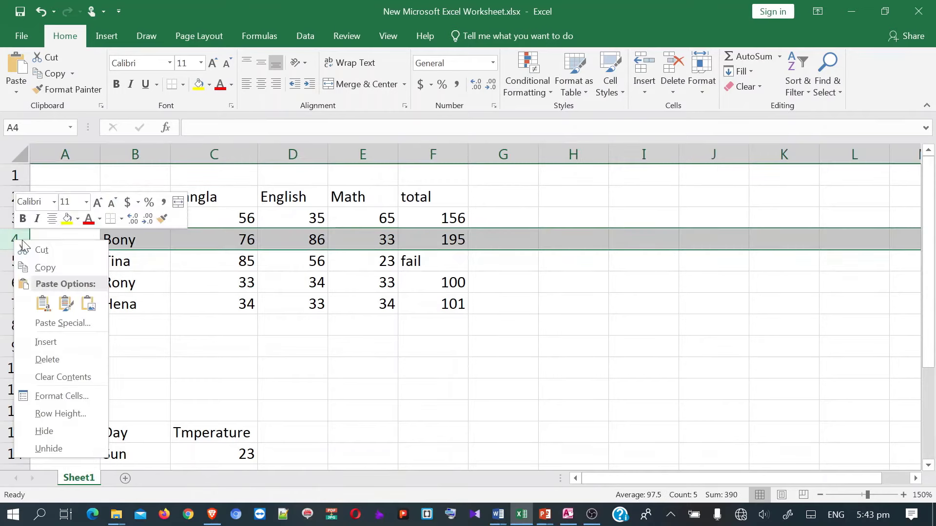
left_click(46, 343)
left_click(112, 237)
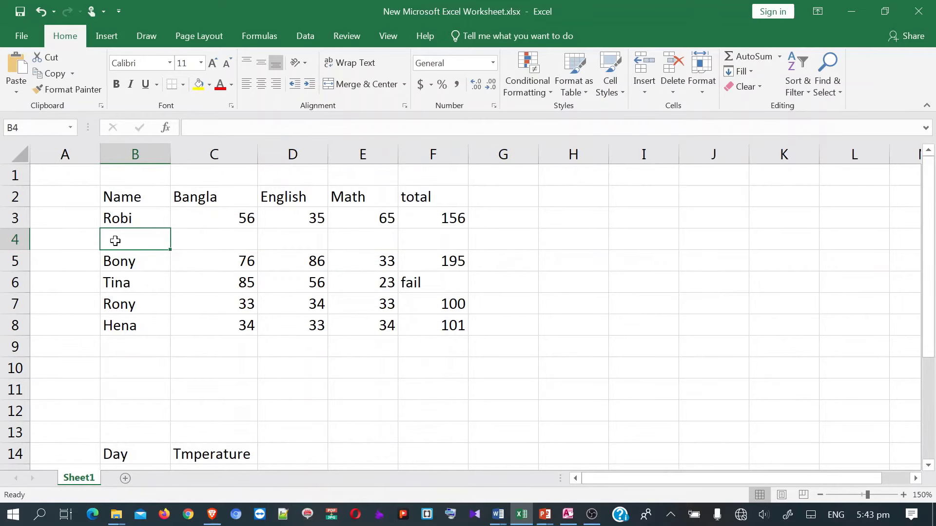
- Clear the stray characters, switch the keyboard to English and enter 'Grade' in B4
type("|p©")
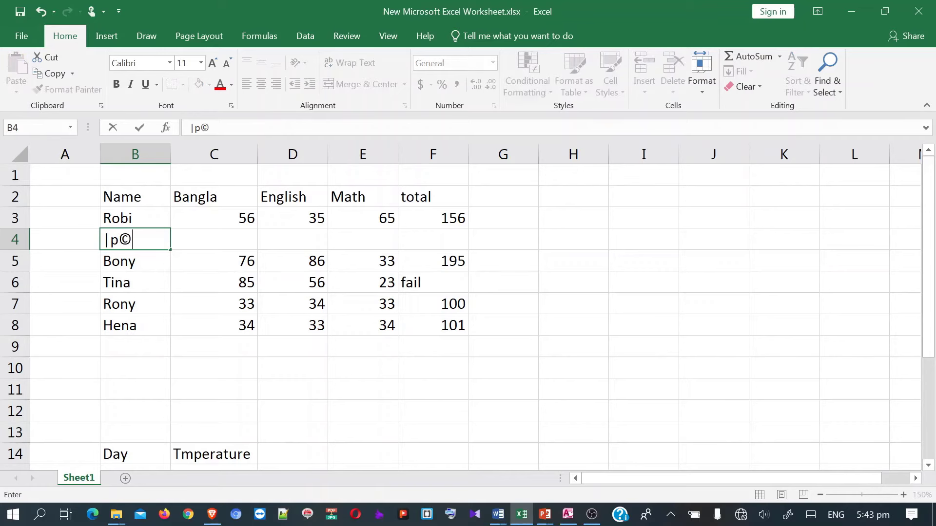
key("F2")
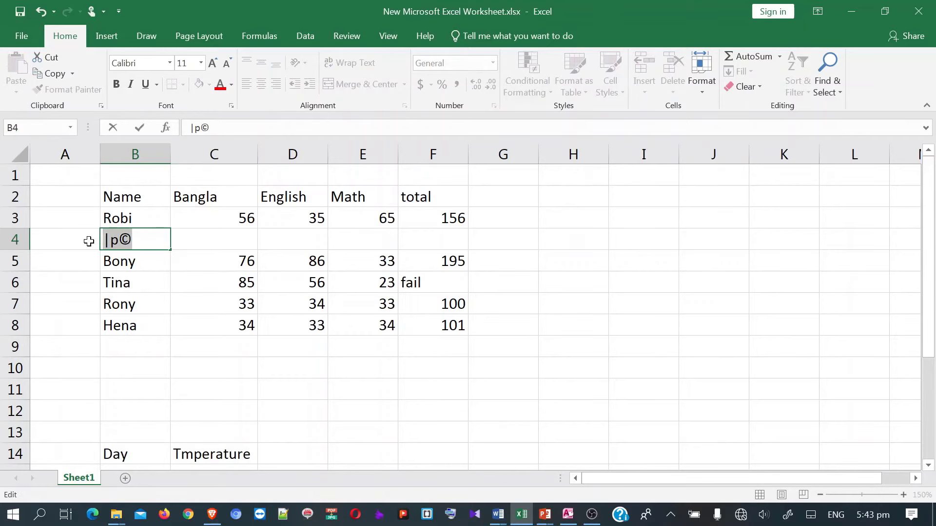
key("alt")
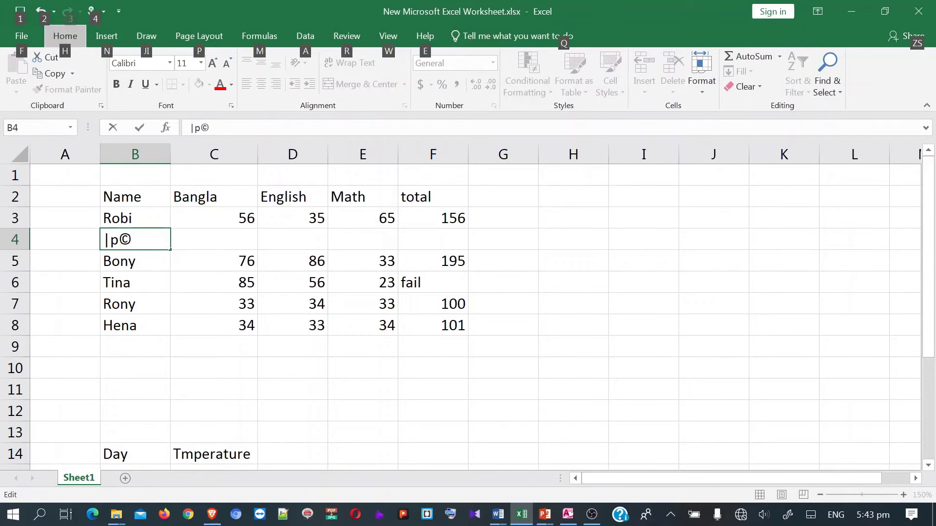
key("Escape")
key("shift+Left")
key("shift+Left")
key("shift+Left")
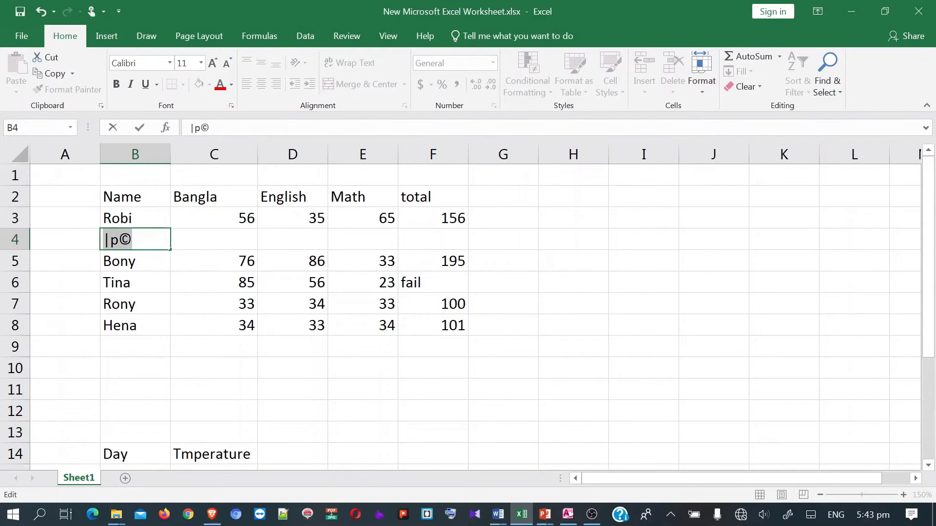
mouse_move(174, 249)
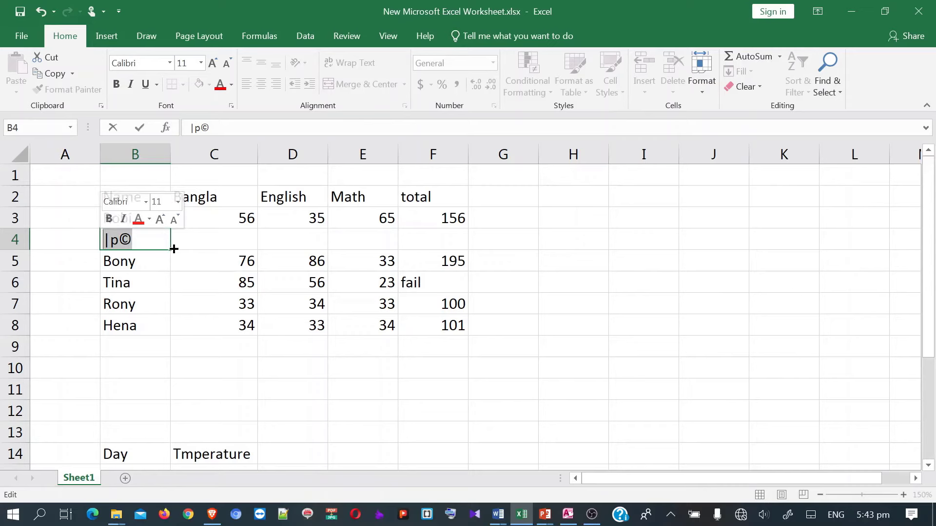
type("c")
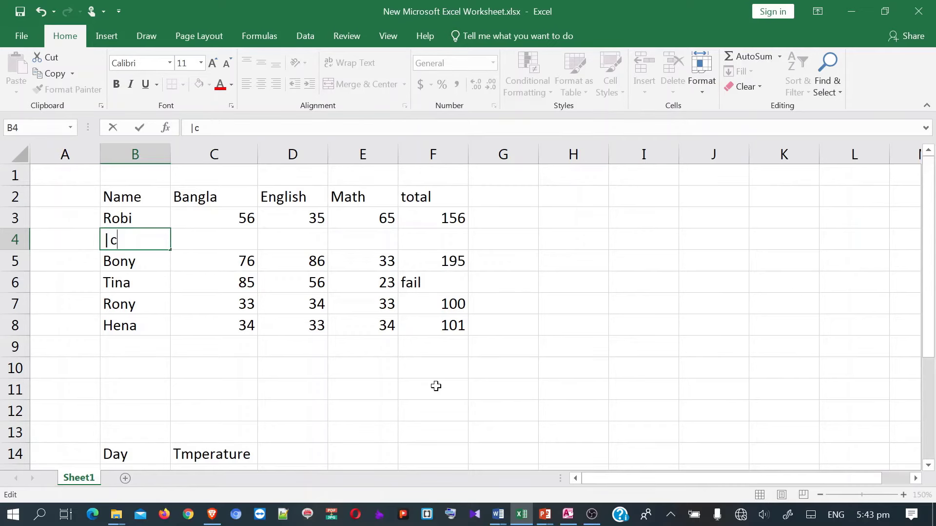
type("W…wW")
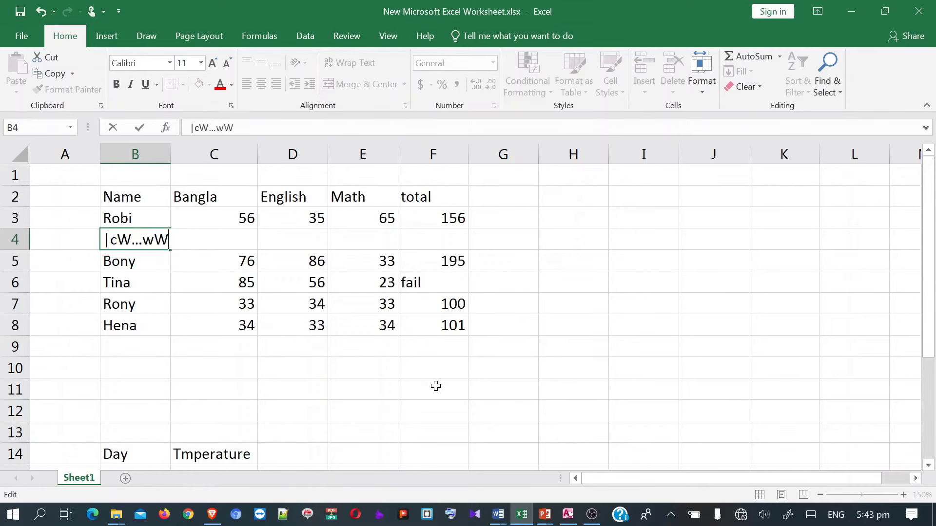
key("BackSpace")
key("BackSpace")
key("BackSpace")
key("BackSpace")
key("BackSpace")
key("BackSpace")
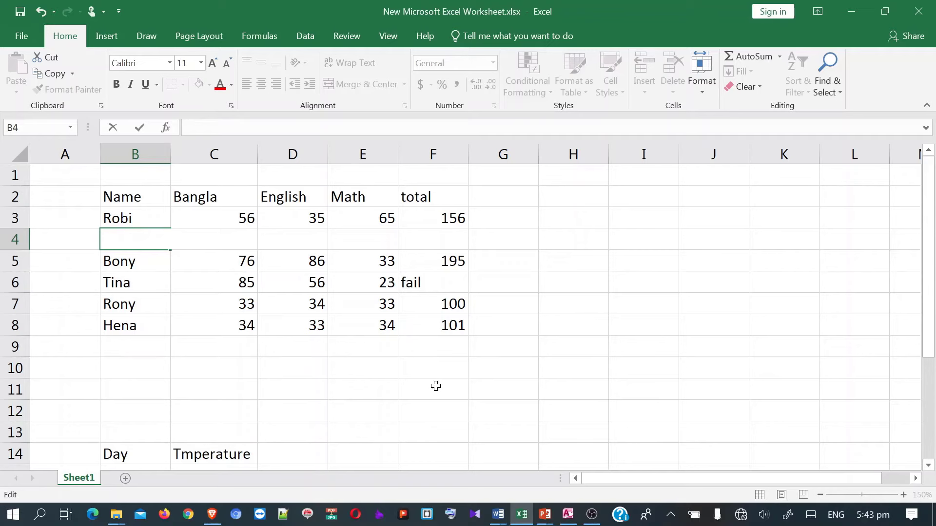
left_click(671, 515)
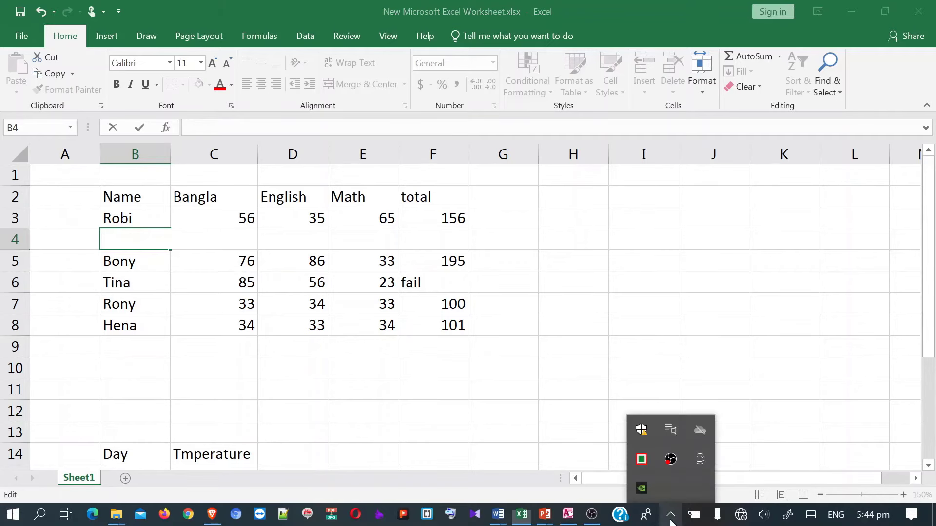
right_click(646, 459)
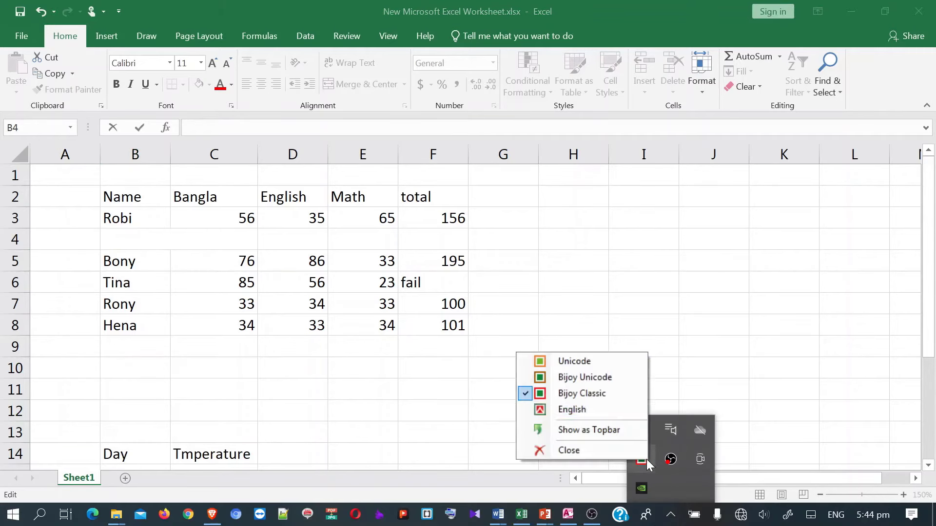
left_click(571, 411)
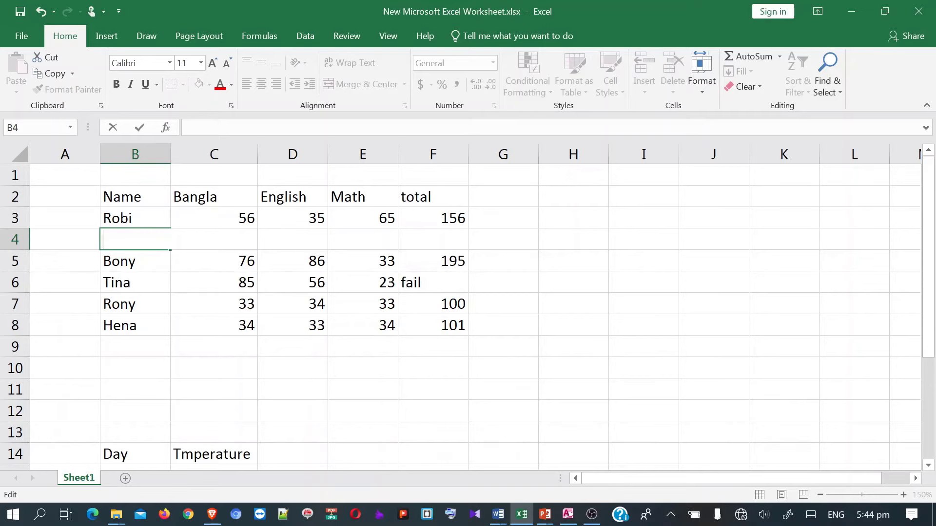
type("Grade")
- Insert a blank row 5 and enter 'Point' in B5
left_click(15, 261)
right_click(17, 261)
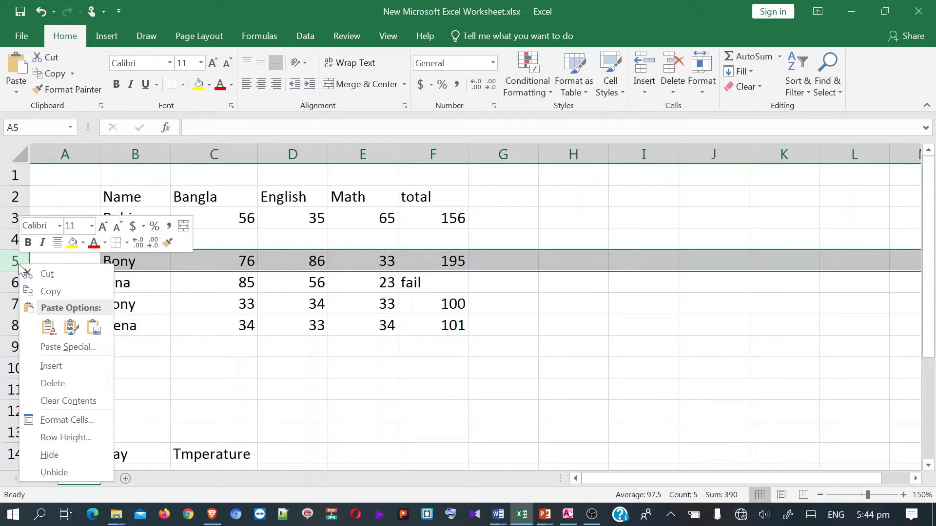
left_click(45, 366)
left_click(130, 264)
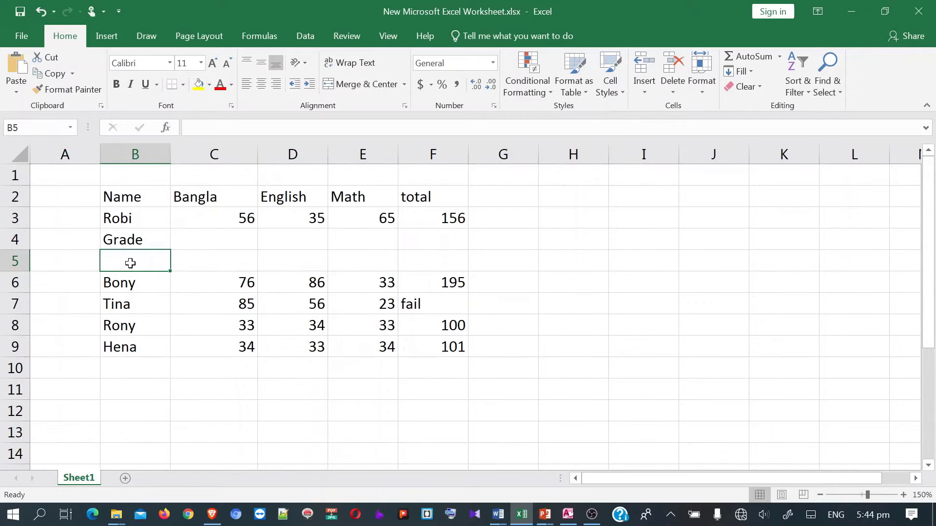
type("Point")
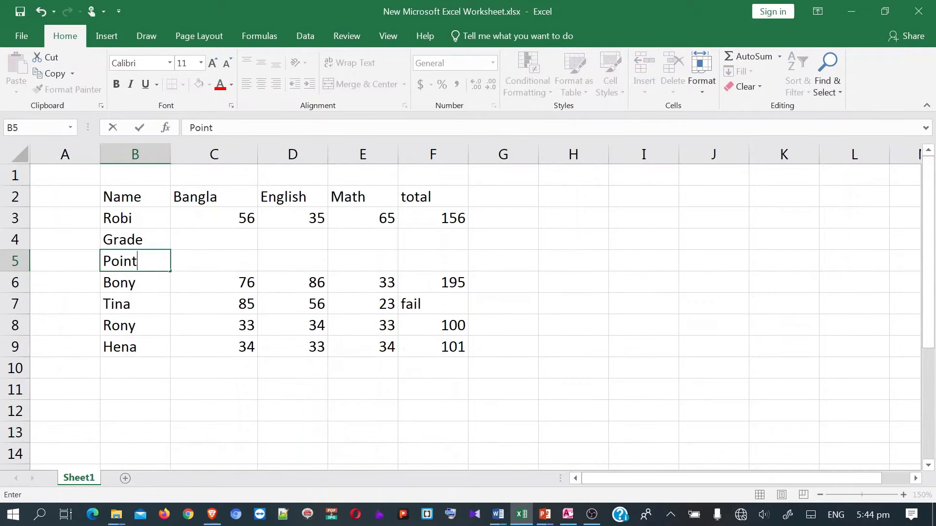
- Clear the totals in F2:F9 and head the column 'GPA'
left_click_drag(444, 201, 421, 345)
key("Delete")
left_click(440, 194)
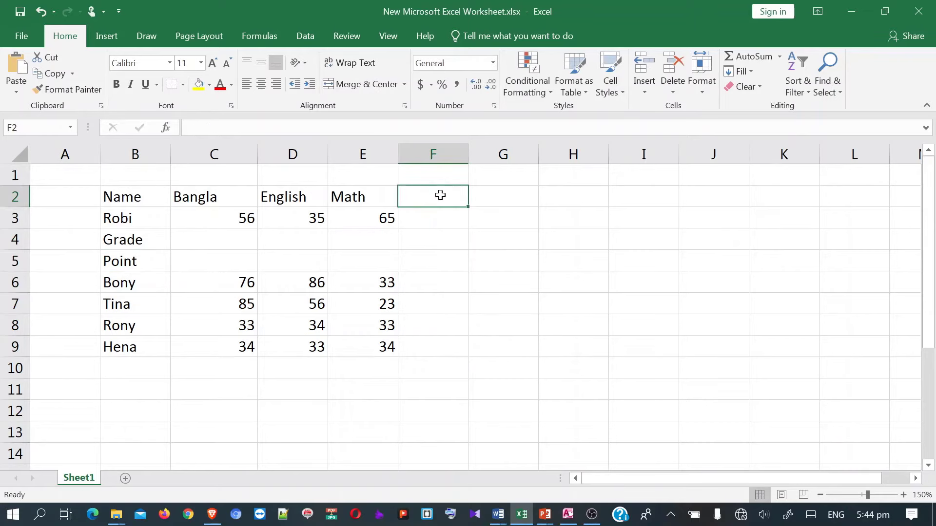
type("GPA")
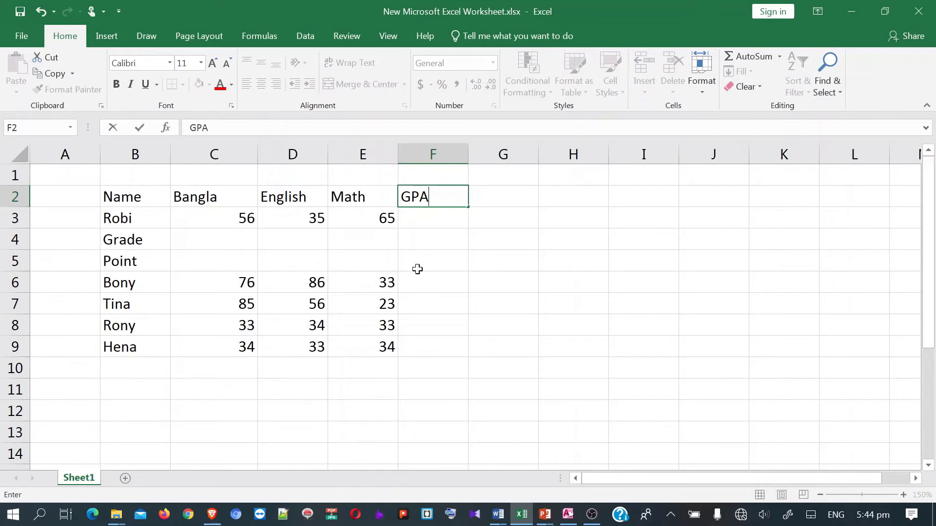
left_click(421, 264)
left_click(209, 241)
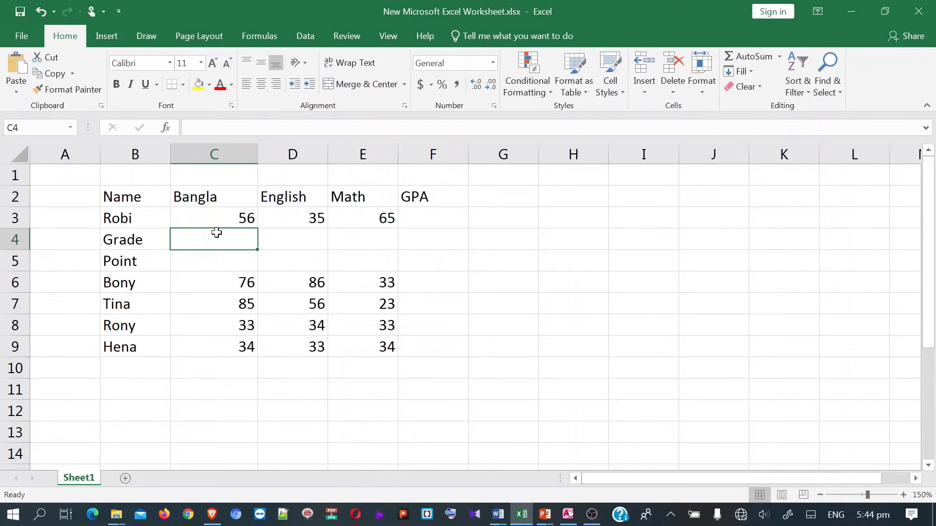
- Begin C4's formula as =IF(C3>=80,"A+",IF( and fix the mistyped function name
type("=")
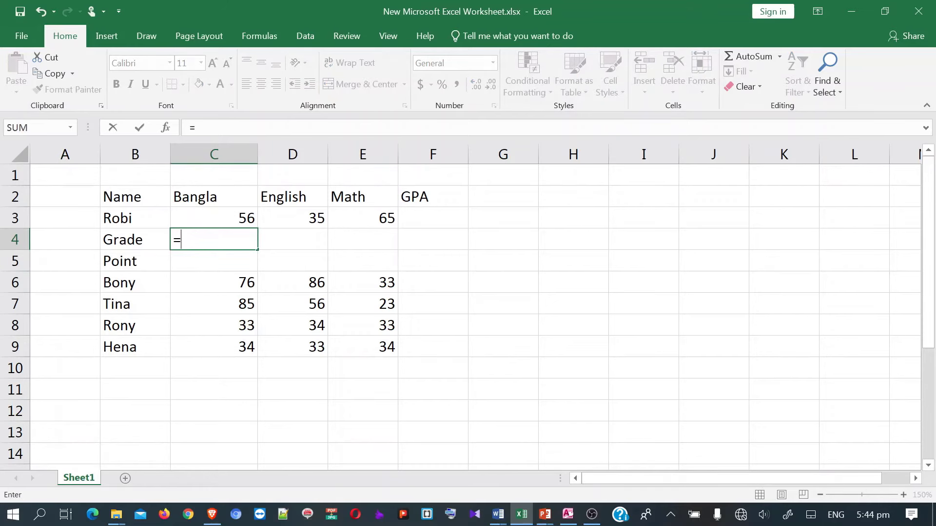
type("IF")
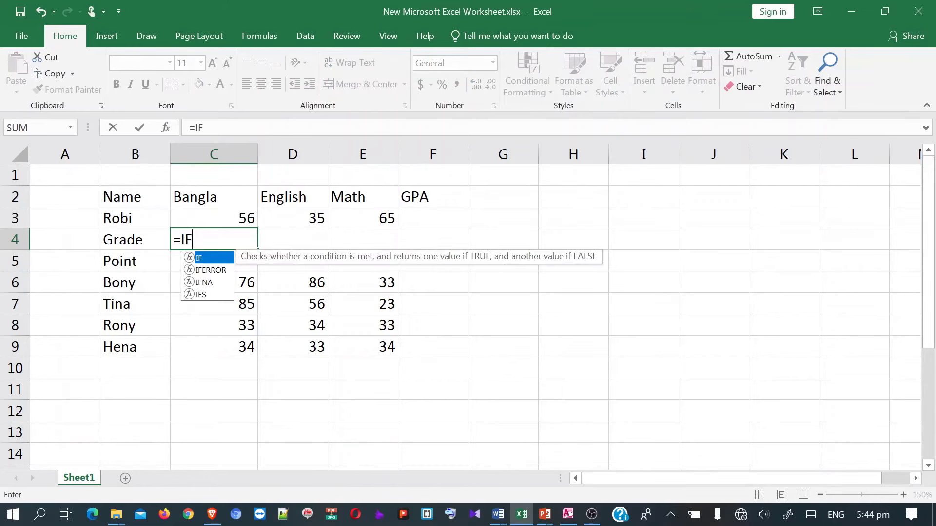
type("(")
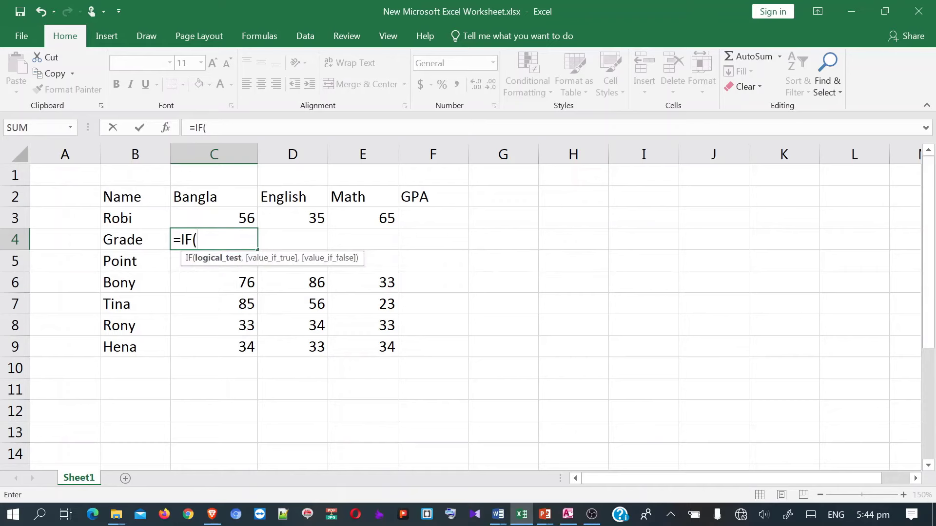
left_click(206, 219)
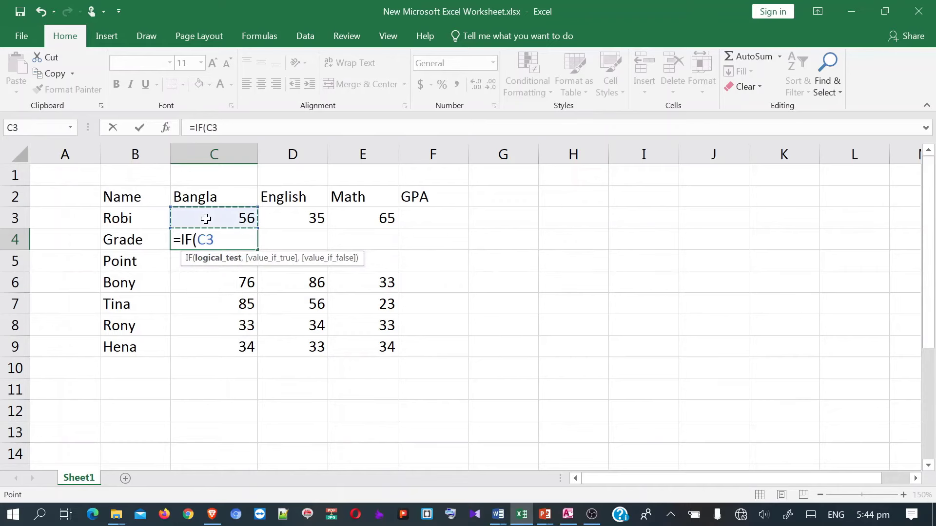
type(">=80")
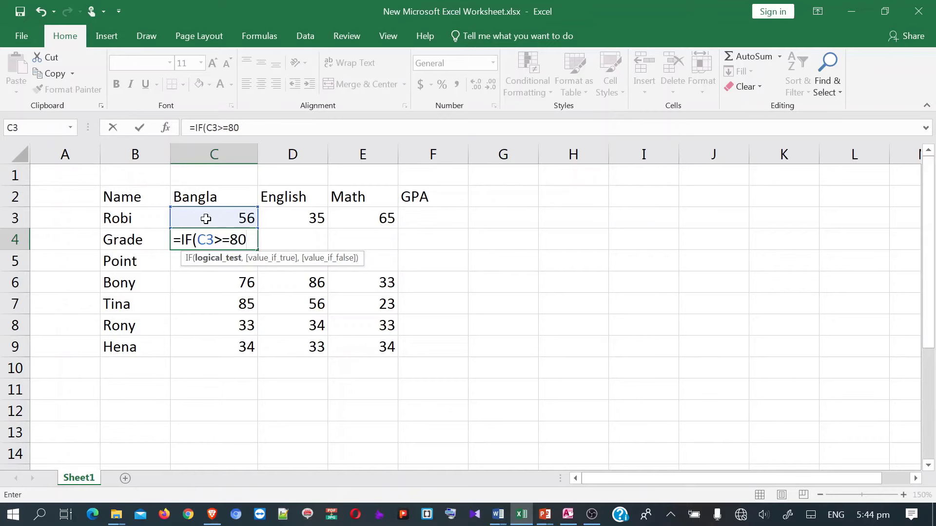
type(",")
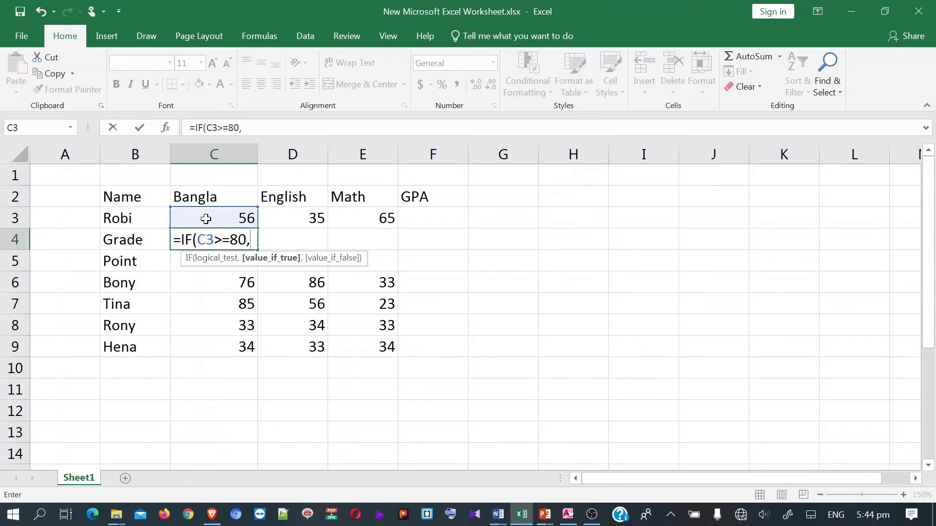
type("\"")
type("A")
type("+")
type("\"")
type(",")
type("iF")
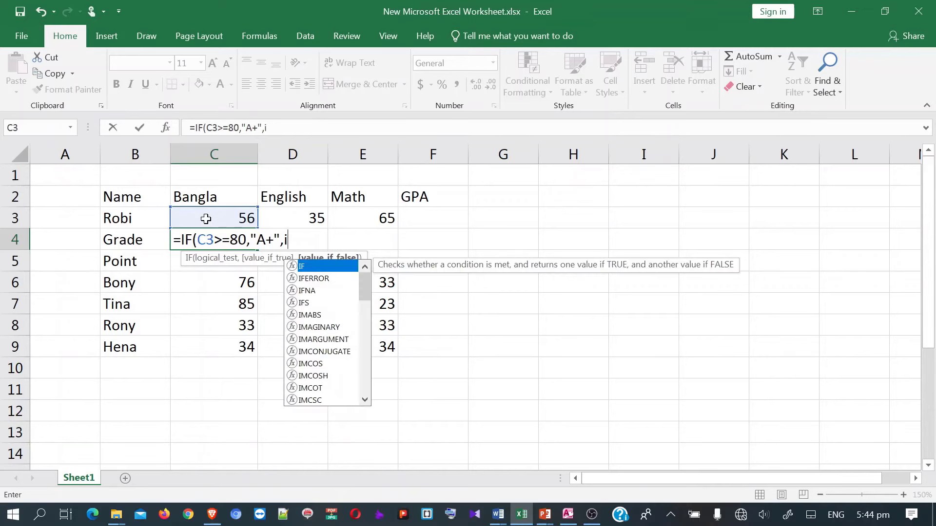
key("BackSpace")
key("BackSpace")
type("IF(")
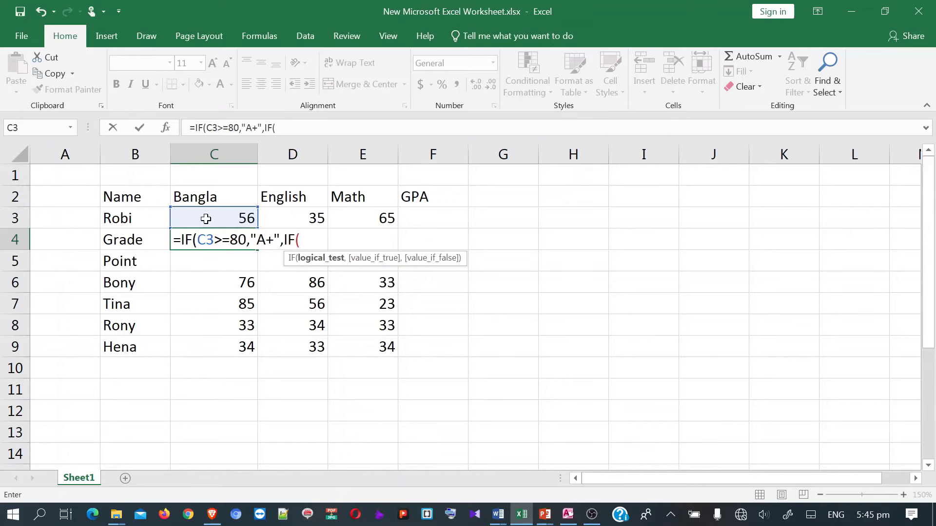
- Add the second condition C3>=70 giving "A" and open the next IF
left_click(206, 219)
type(">")
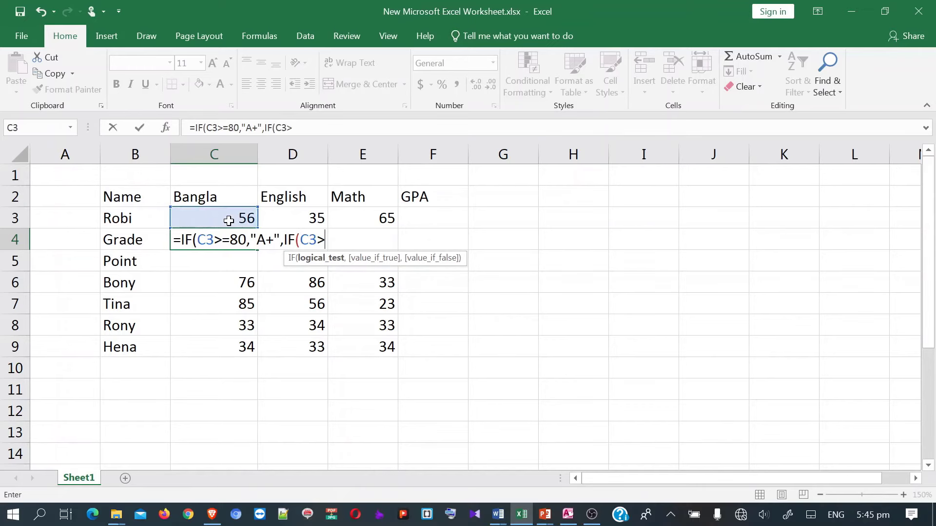
type("=70,")
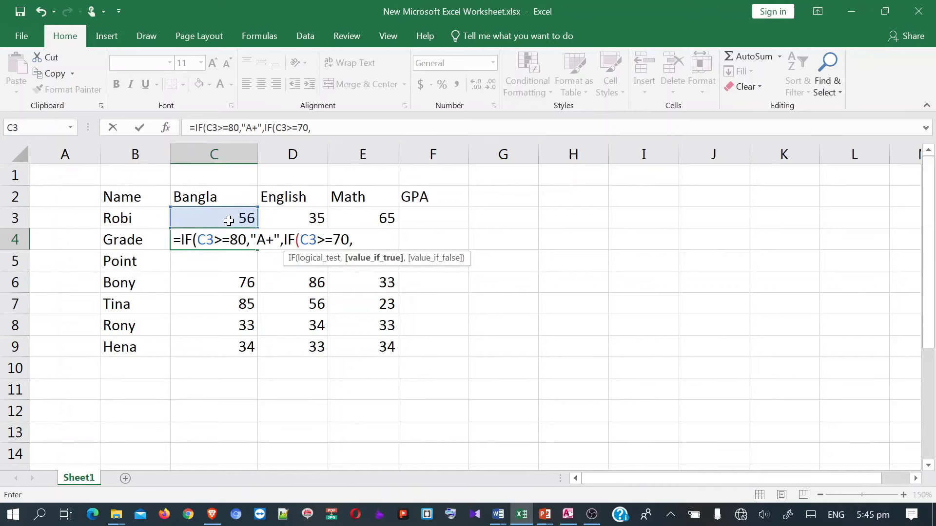
type("\"a")
key("BackSpace")
type("A")
type("\"A")
type(",")
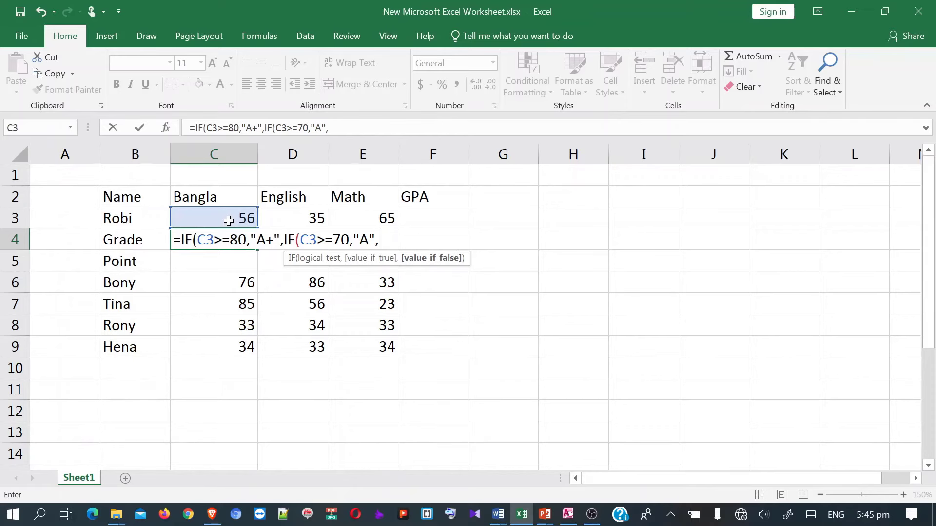
type("IF(")
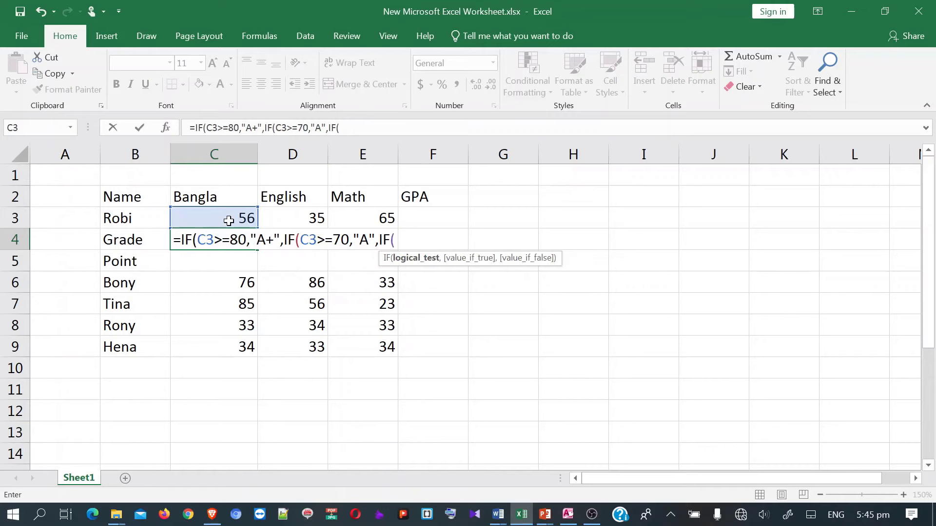
- Add the conditions C3>=60 giving "A-" and C3>=50 giving "B"
left_click(228, 220)
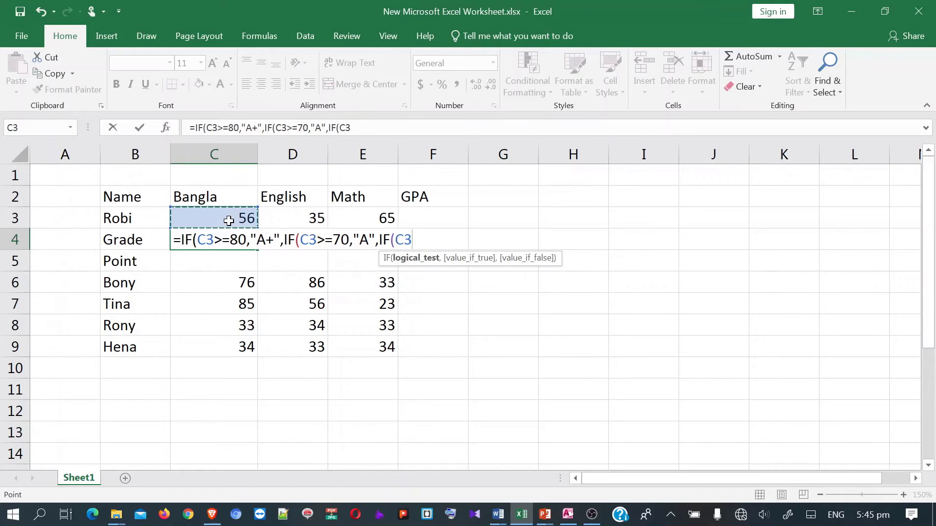
type(">=60")
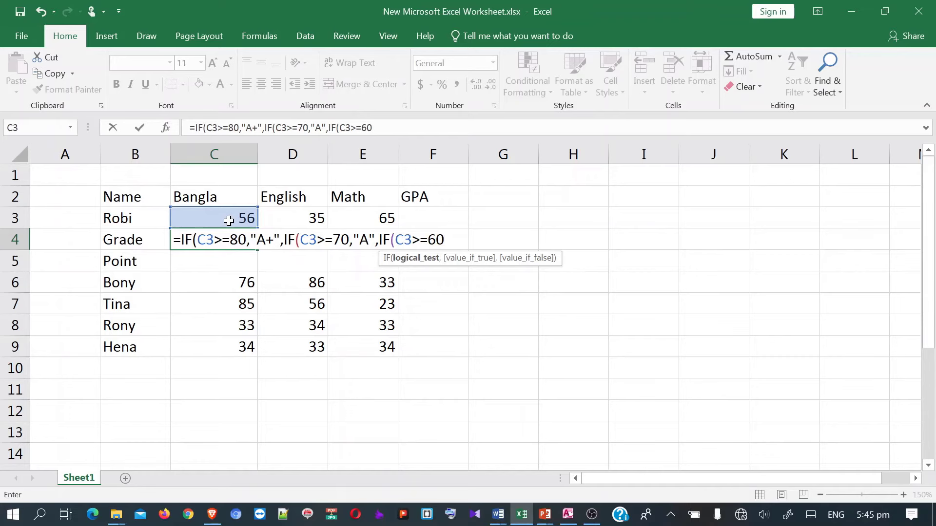
type(",\"")
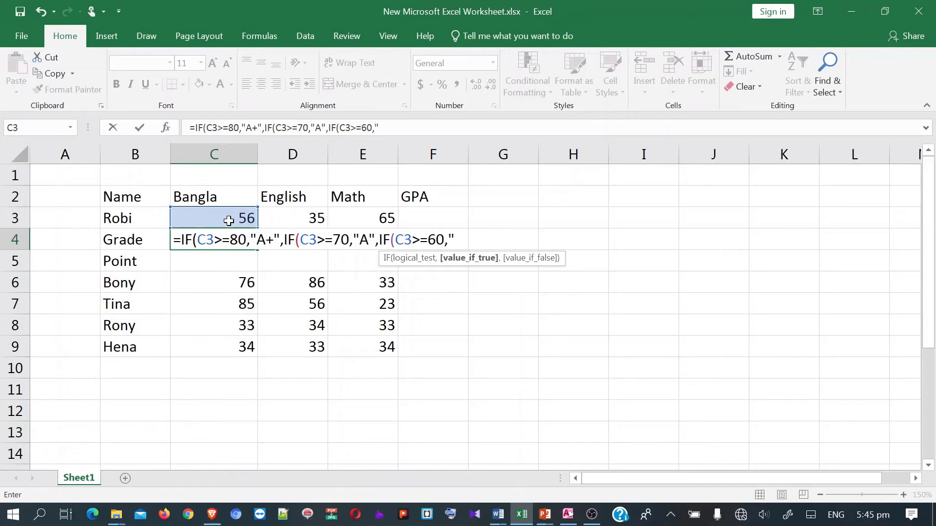
type("A-\",IF(")
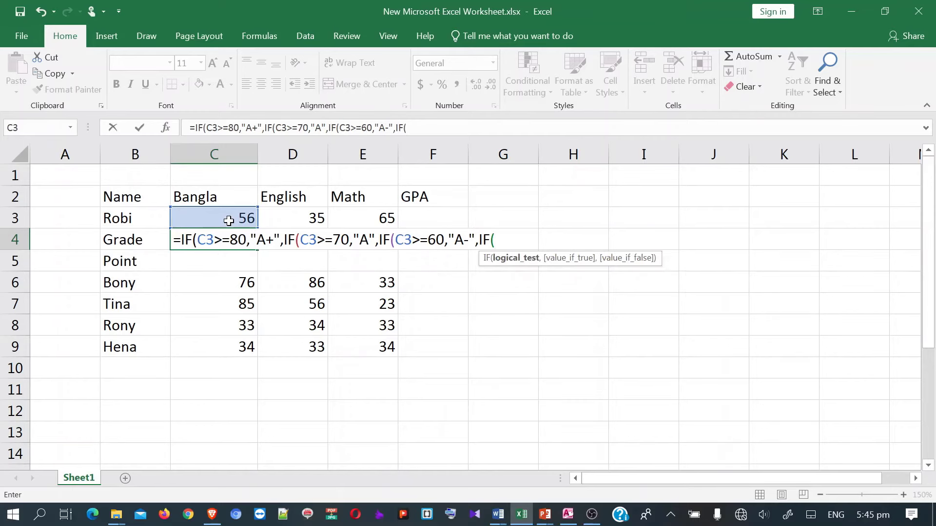
left_click(229, 221)
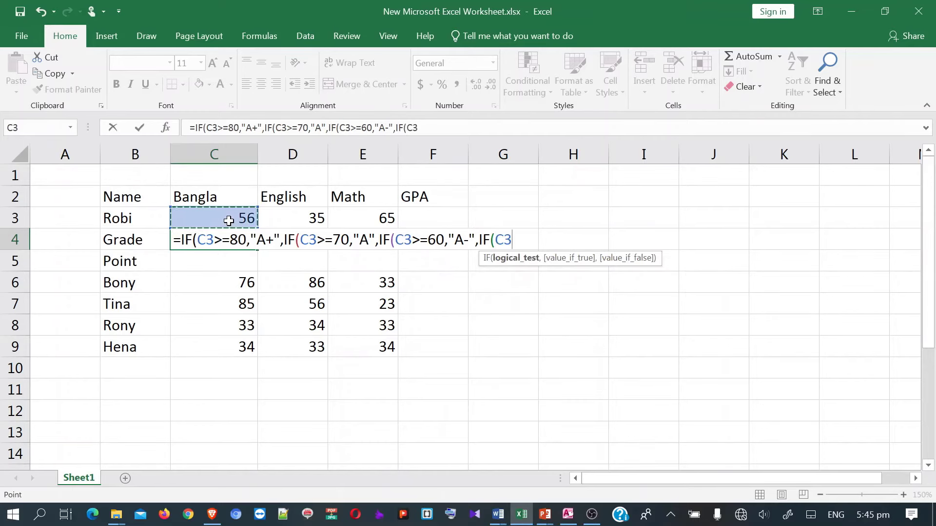
type(">=")
type("5")
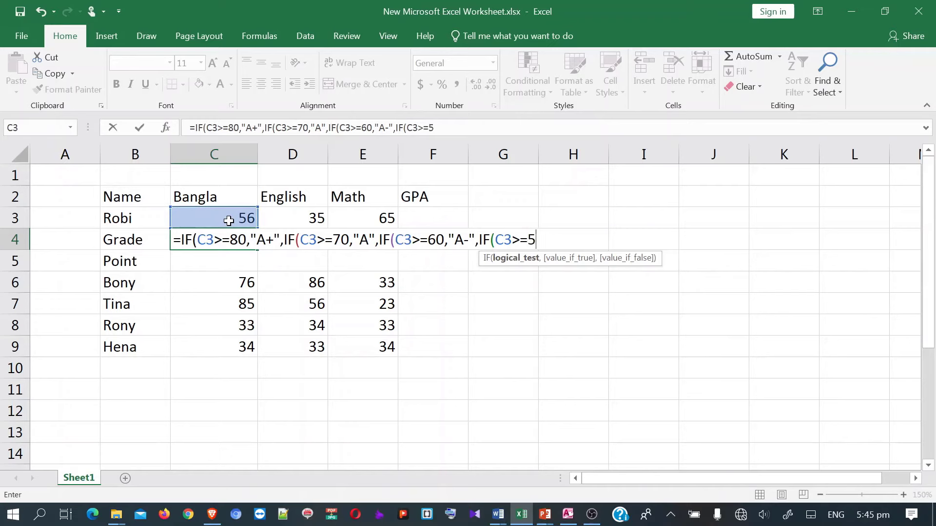
type("0,")
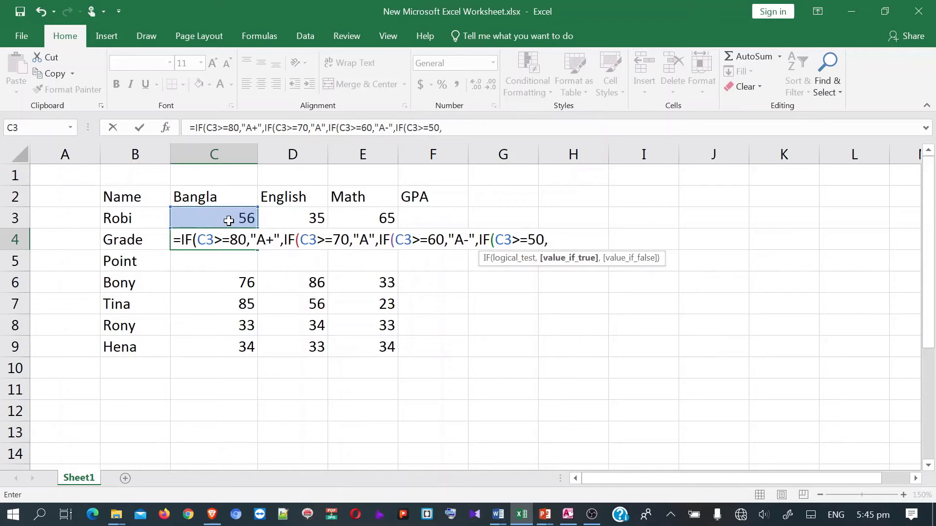
type("\"B\",")
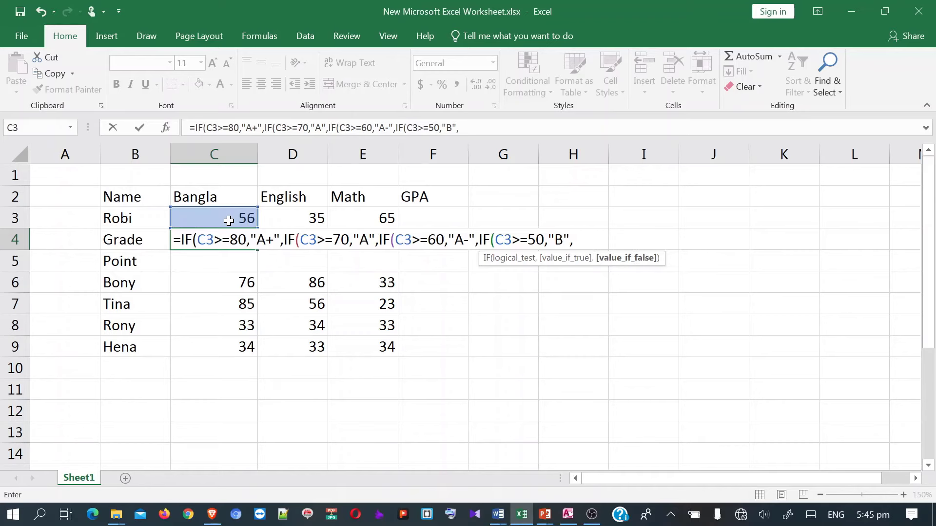
type("IF(")
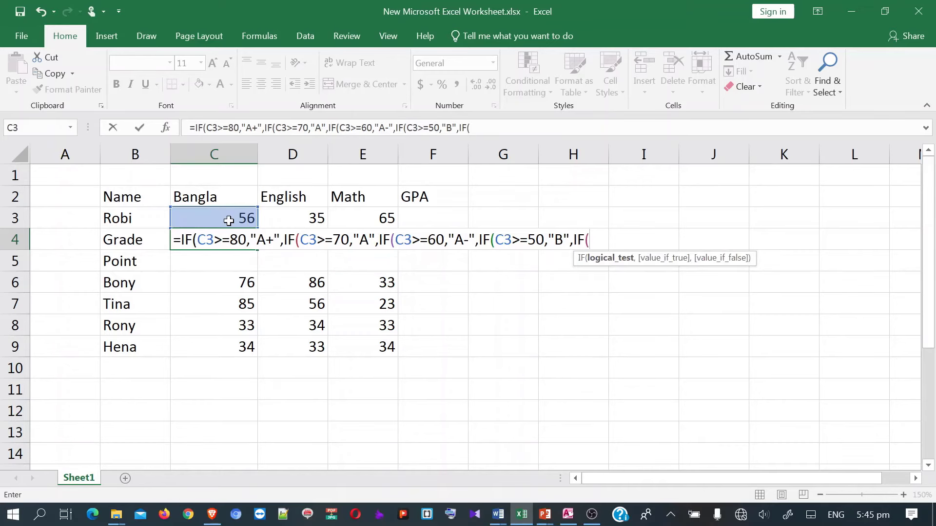
- Add C3>=40 giving "C" and C3>=33 giving "D", else "F", then close all parentheses
left_click(229, 220)
type(">=")
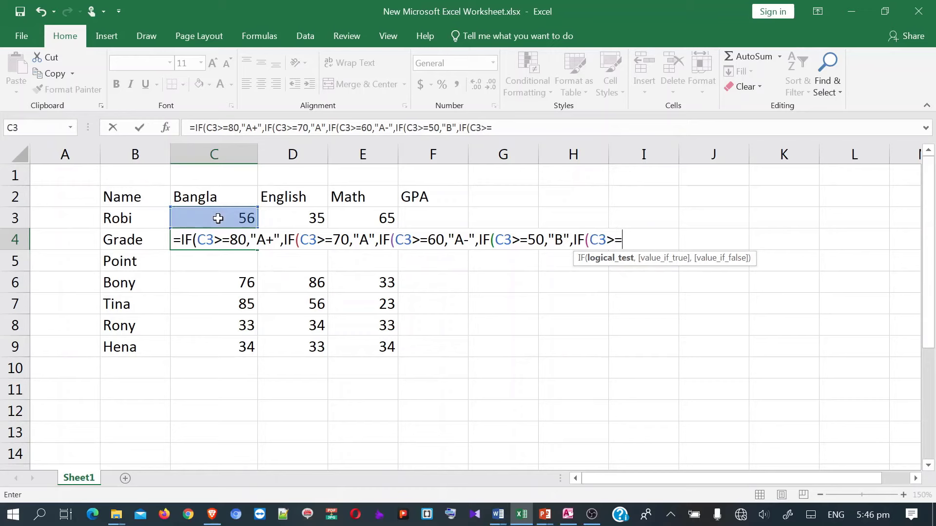
type("40-")
key("BackSpace")
type(",")
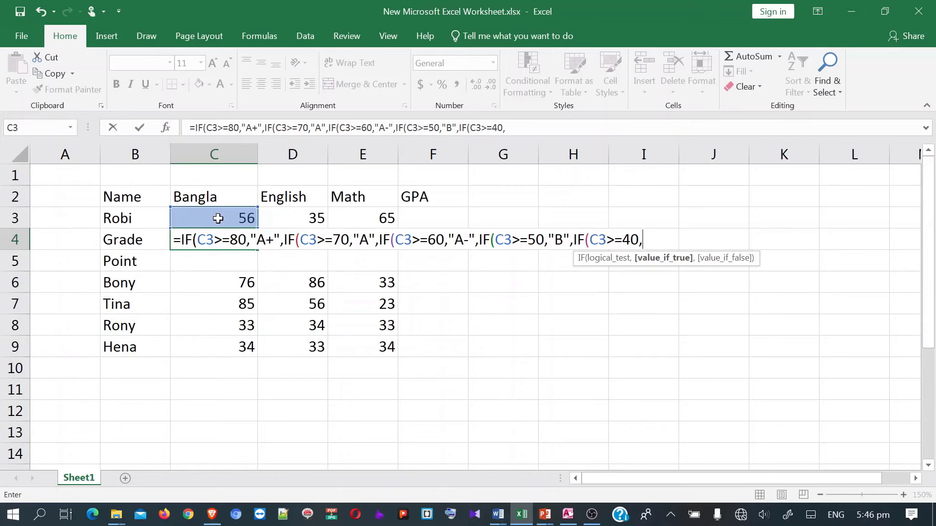
type("\"c")
key("BackSpace")
type("C\",IF(")
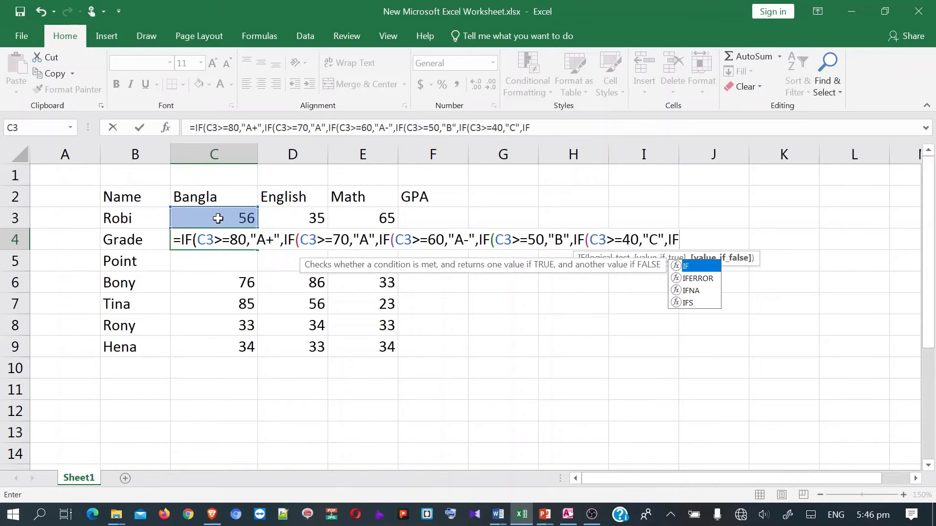
left_click(217, 219)
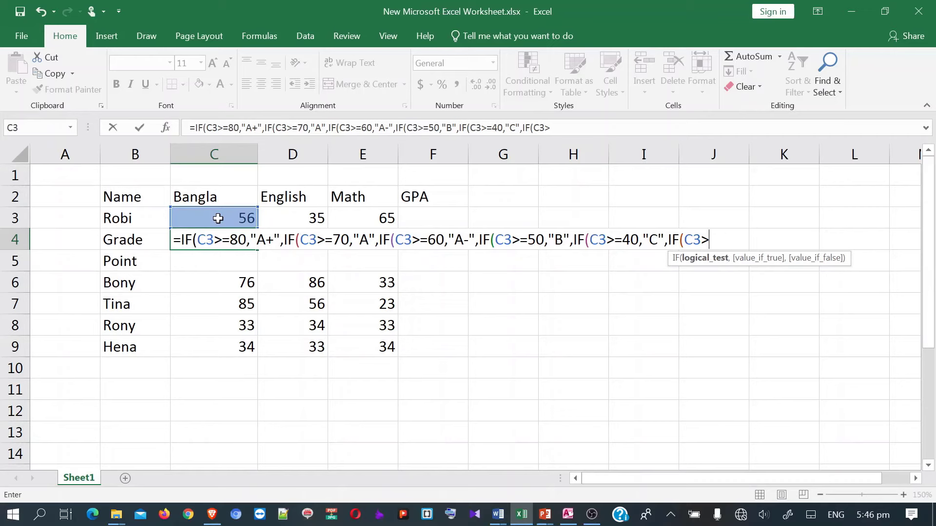
type("=33,")
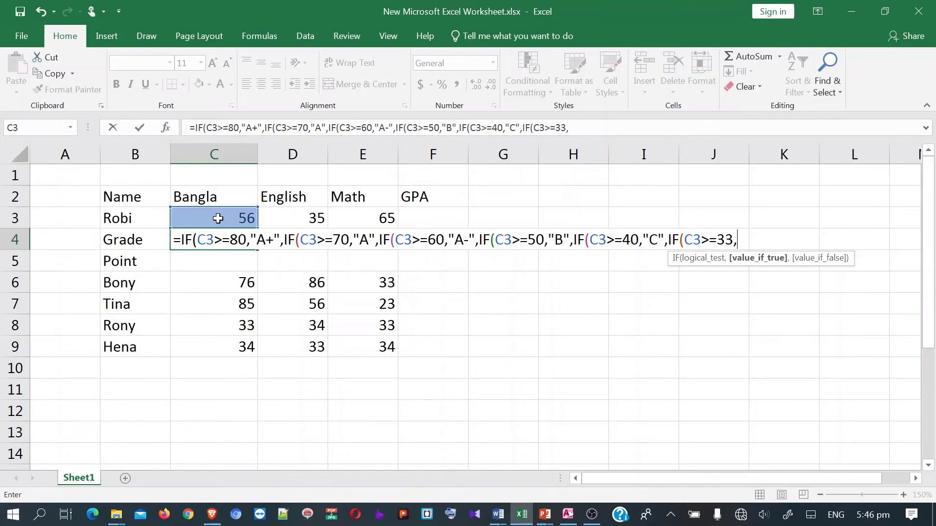
type("\"D\",")
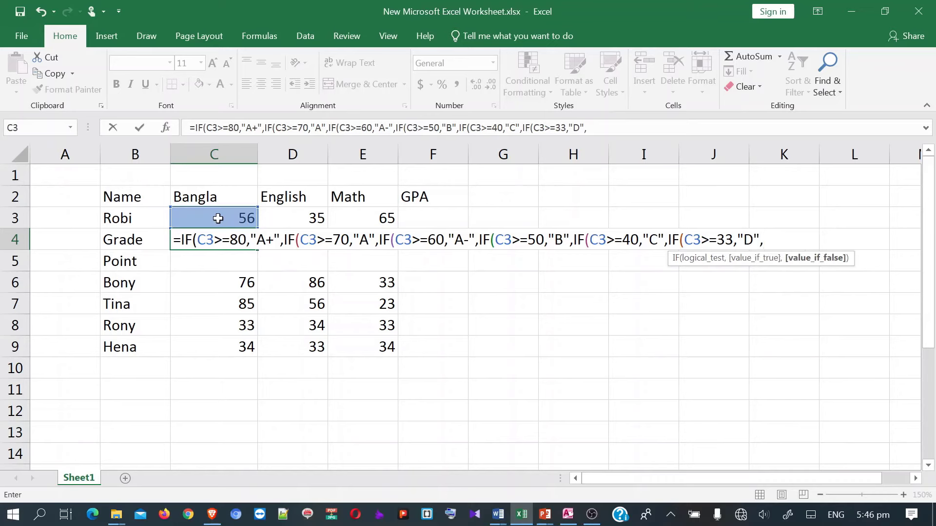
type("\"F\"))))")
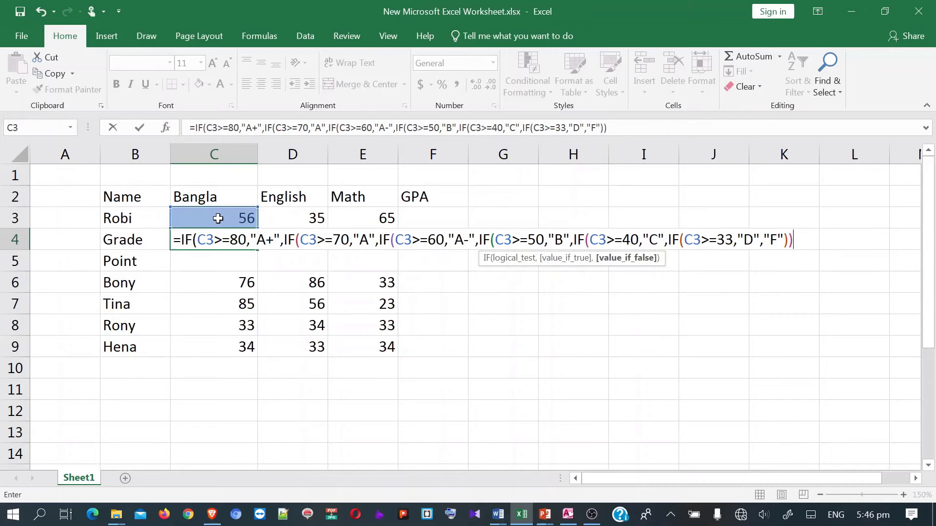
type("))")
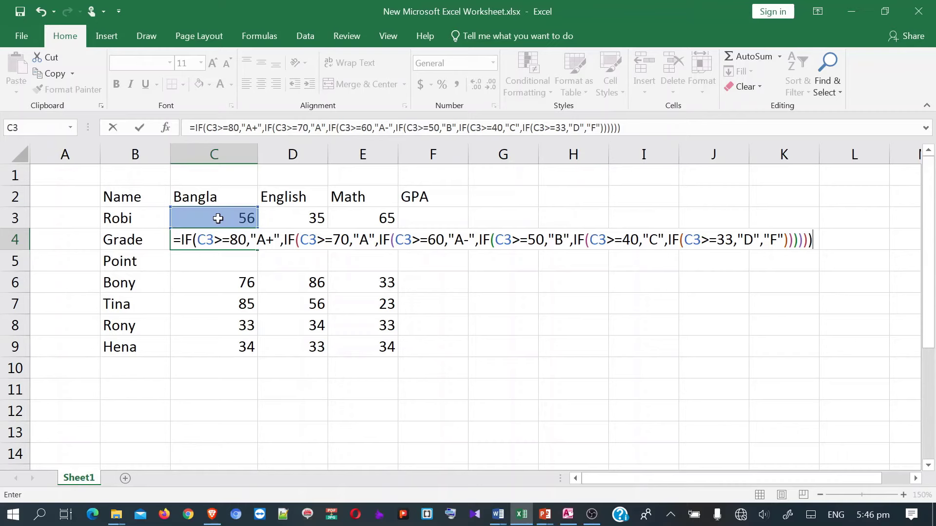
- Commit the nested IF grade formula in C4 and fill it to E4, giving B, D and A-
key("Return")
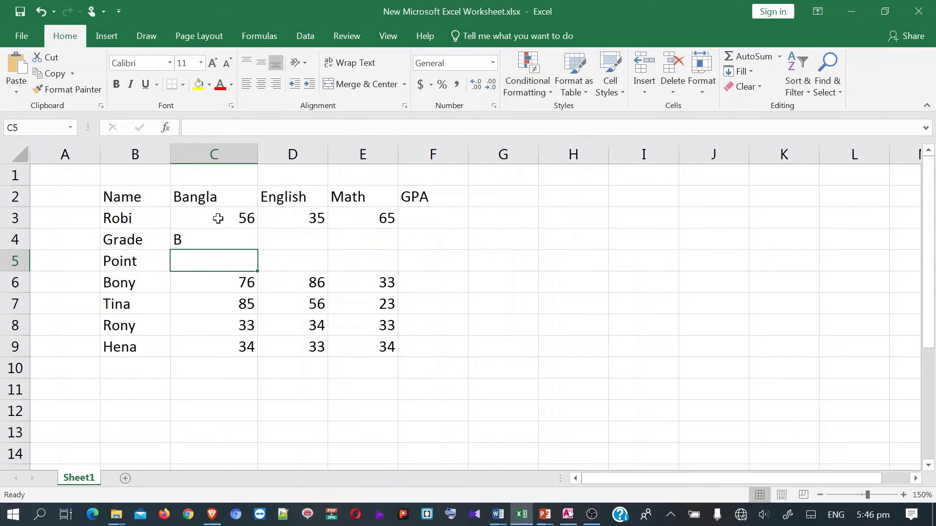
left_click(213, 238)
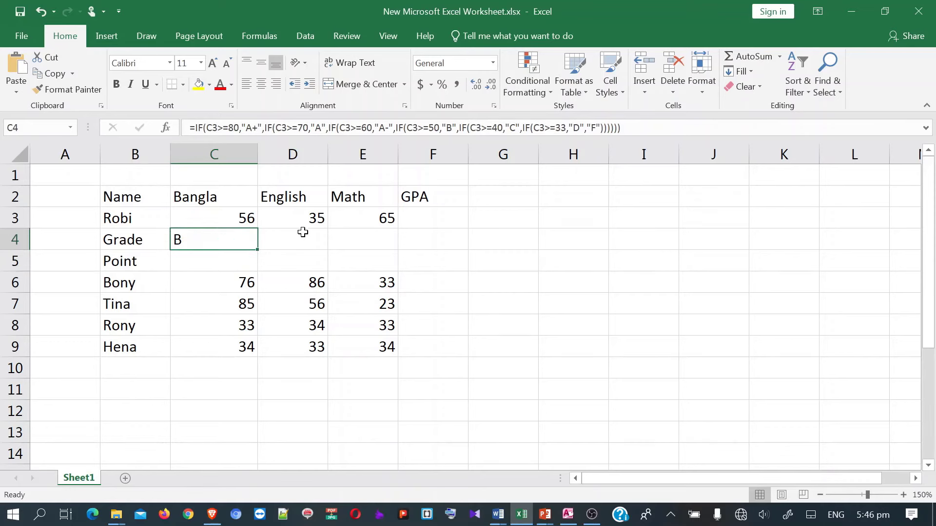
left_click_drag(258, 249, 389, 249)
left_click(232, 240)
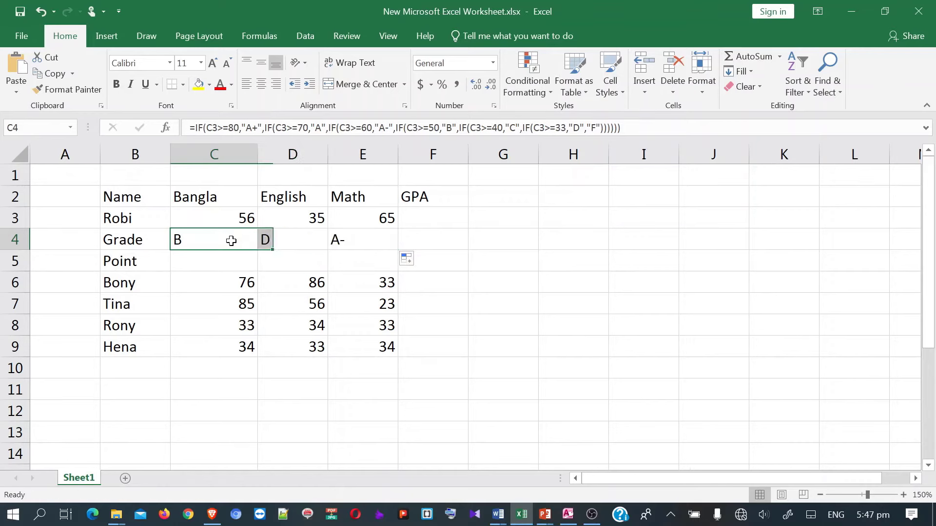
- Inspect the marks in C3 and D3 and the English and Math grade formulas
left_click(211, 218)
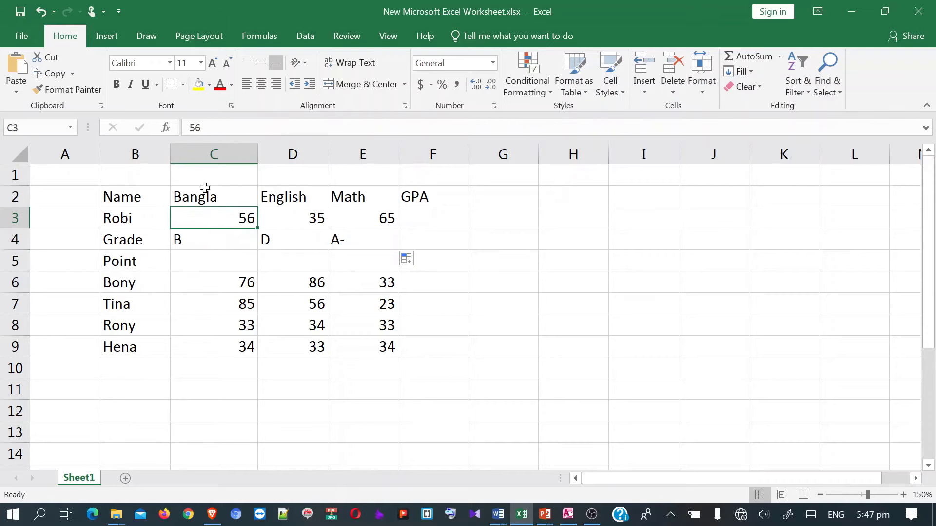
left_click(282, 221)
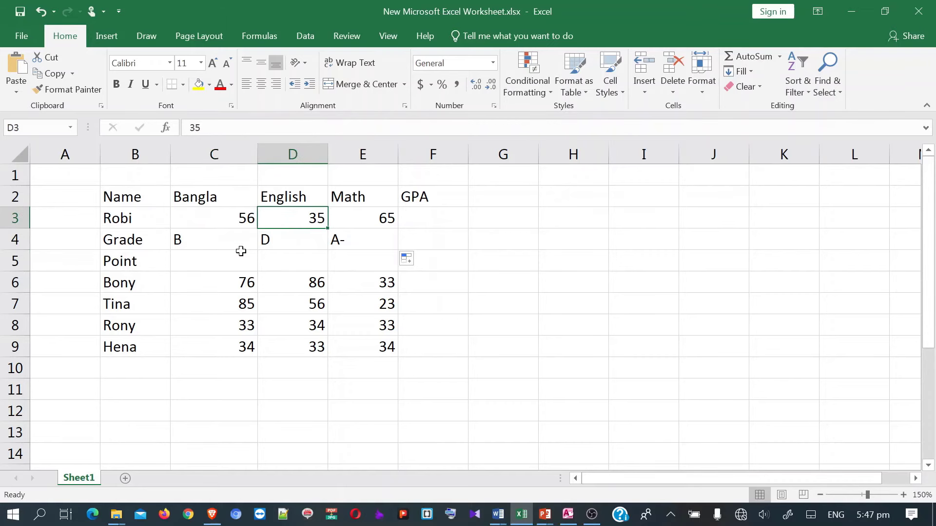
left_click(271, 239)
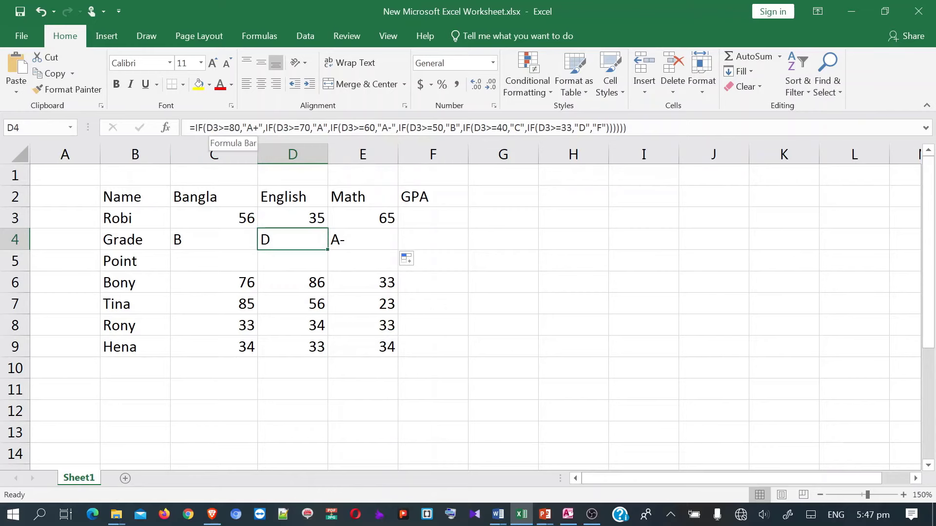
left_click(213, 127)
left_click_drag(213, 128, 218, 128)
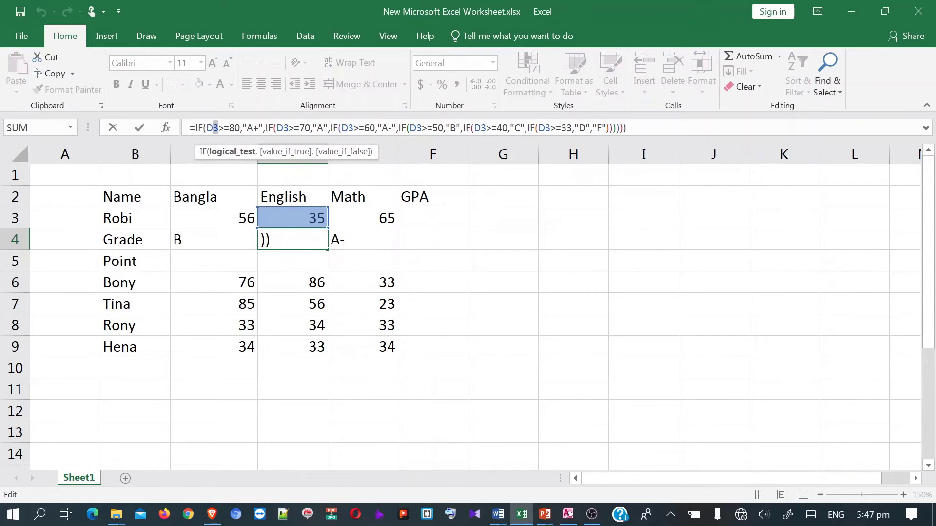
key("Return")
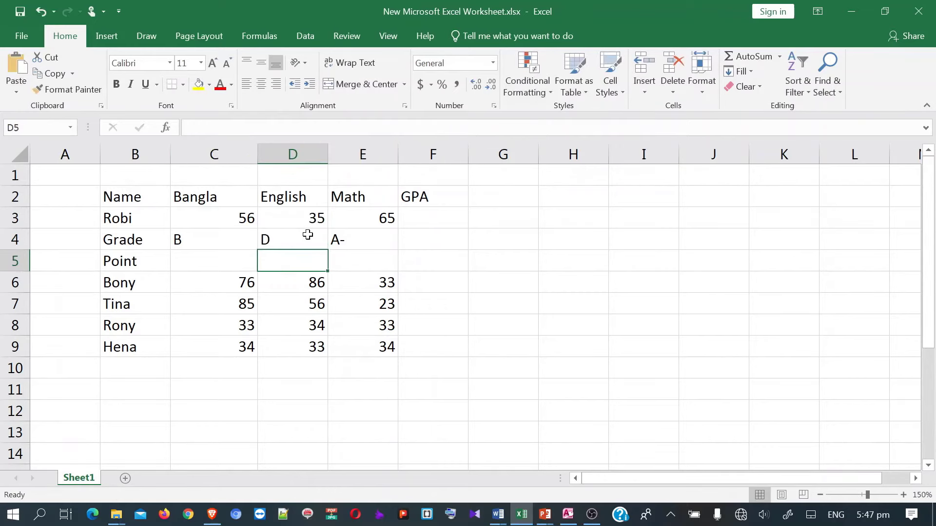
left_click(307, 235)
left_click(366, 244)
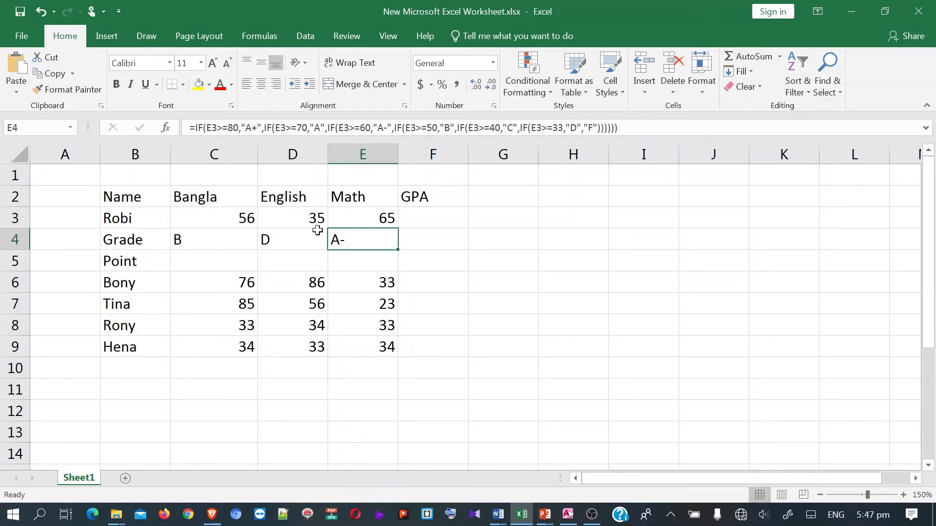
- Change the English mark in D3 to 80 so D4 reads A+
left_click(303, 220)
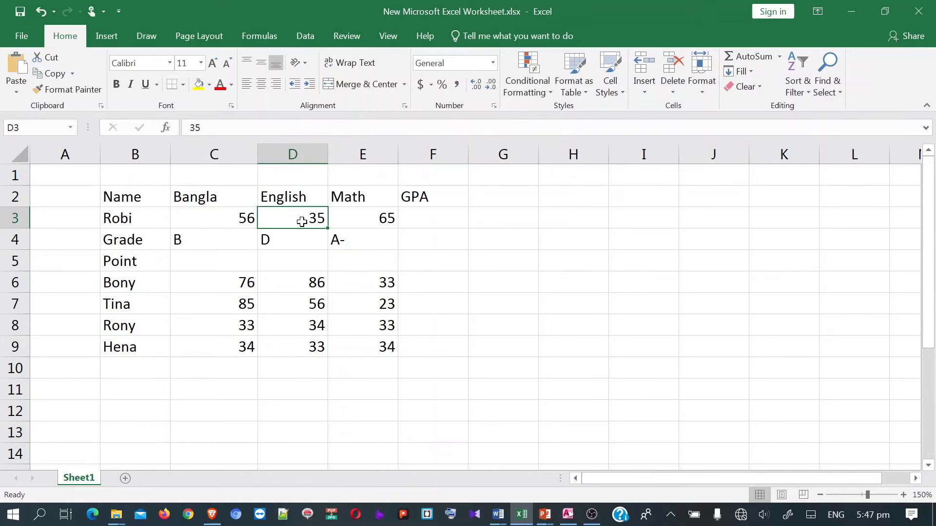
type("80")
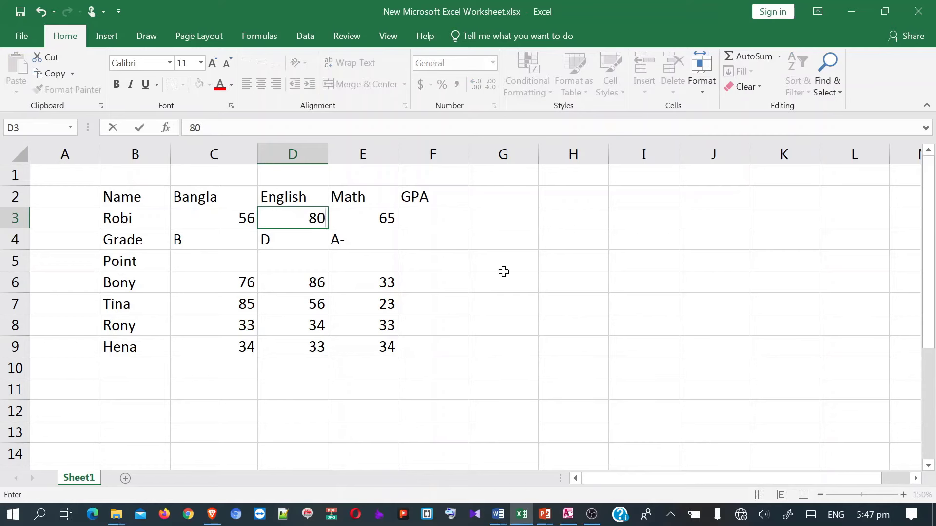
left_click(485, 262)
left_click(272, 241)
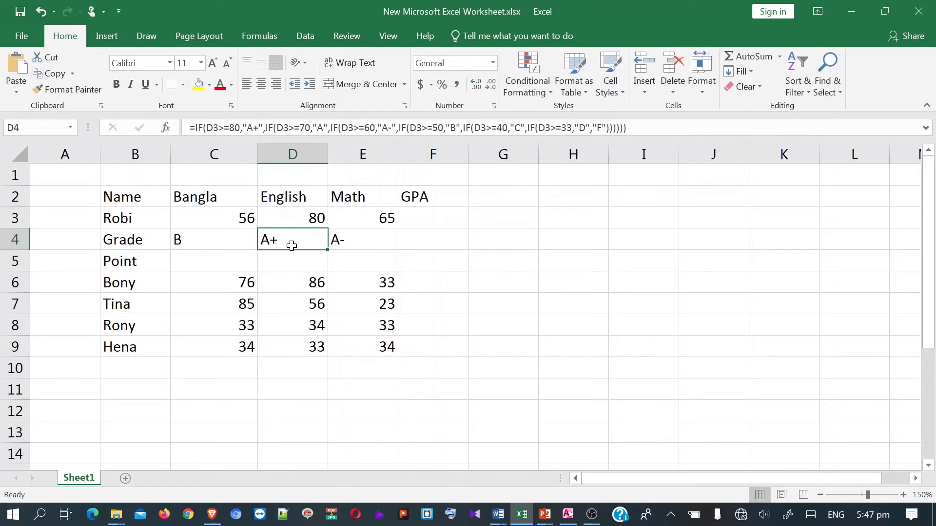
- Review the Bangla grade formula in C4 and re-commit it unchanged
left_click(220, 257)
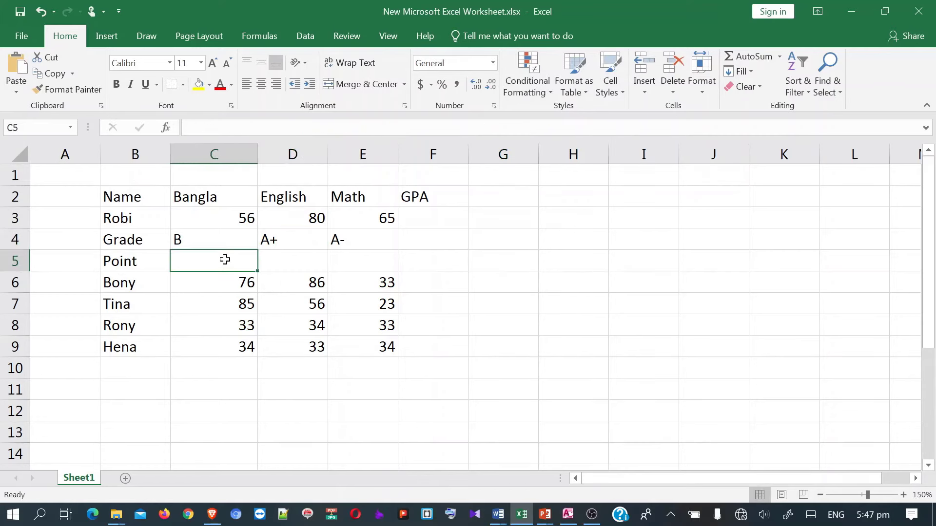
left_click(190, 240)
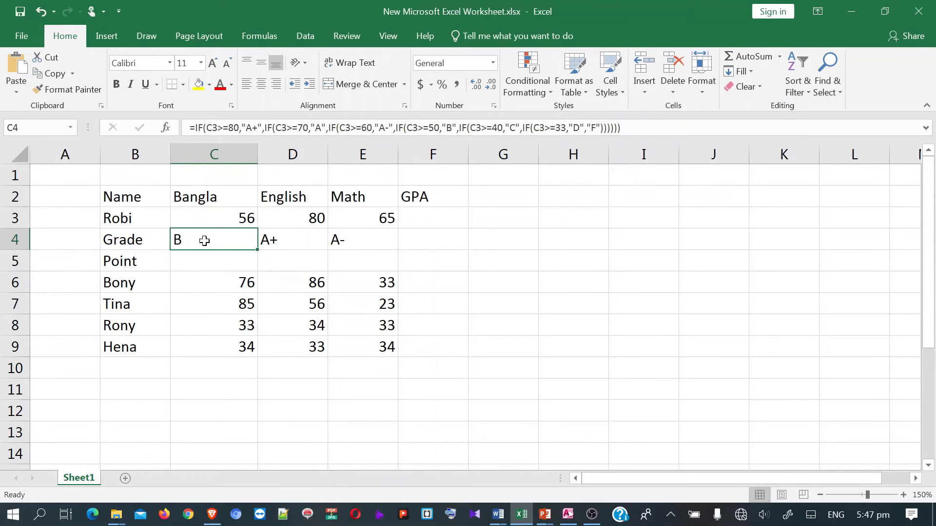
left_click_drag(263, 128, 242, 127)
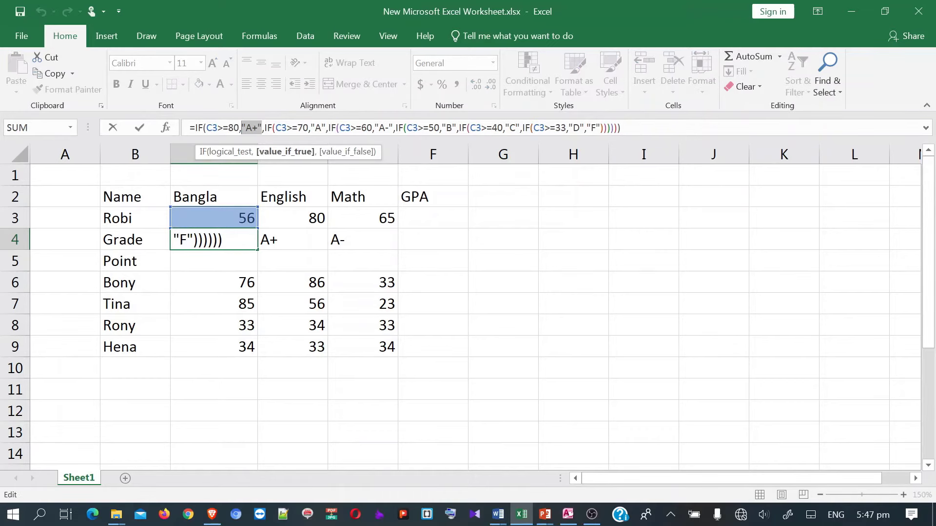
key("Right")
key("Return")
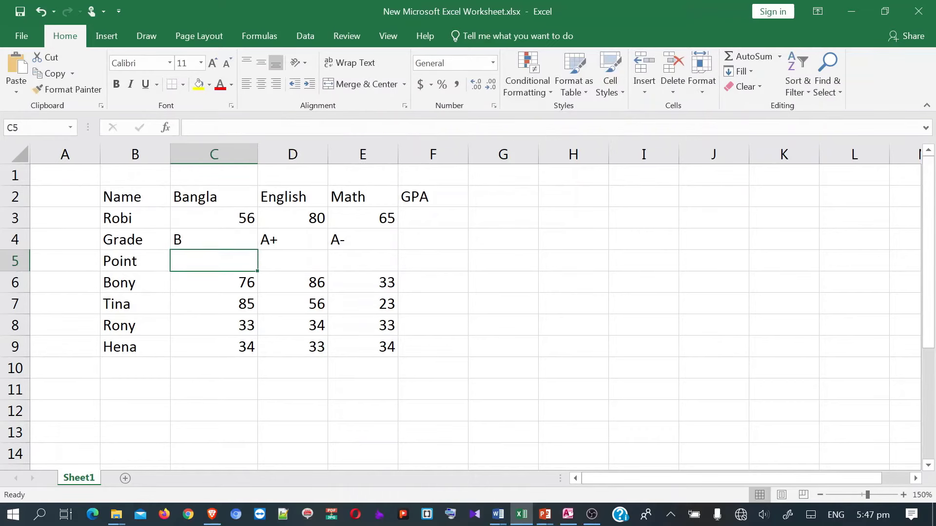
- Copy the Bangla grade formula from C4 into C5
left_click(230, 244)
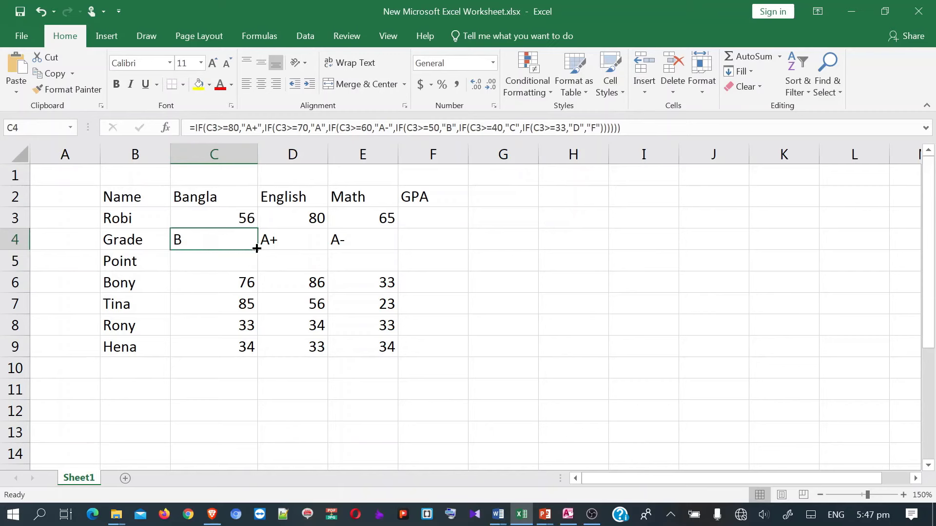
key("ctrl+c")
left_click(224, 263)
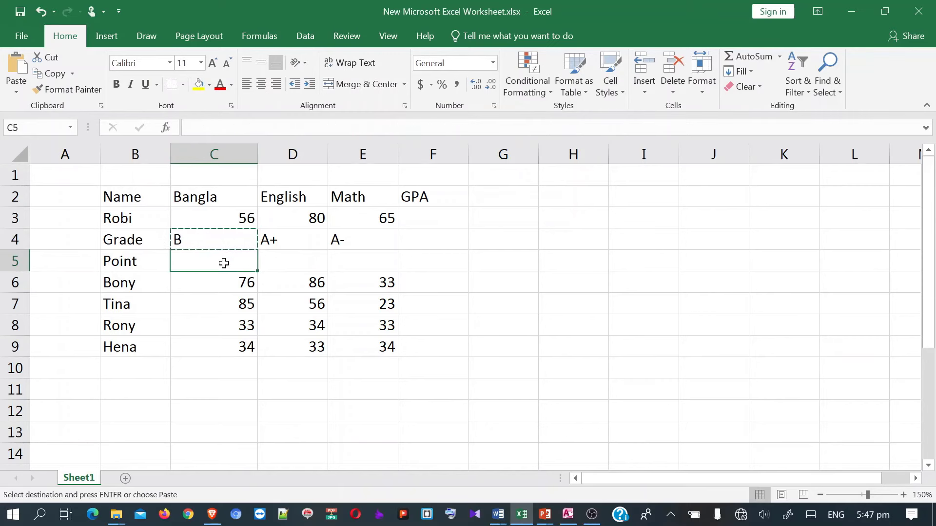
key("ctrl+v")
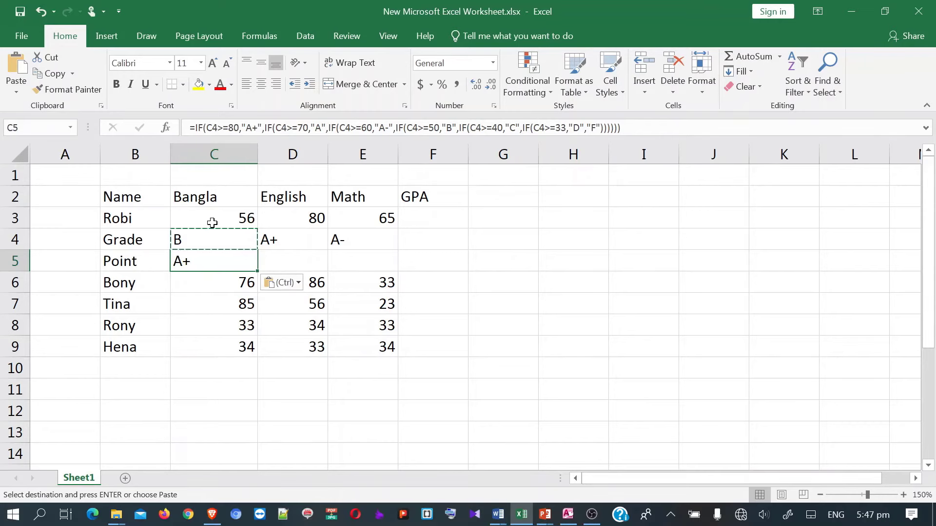
- In C5's formula, point the first conditions at C3 and replace A+ with 5 and A with 4.5
left_click(215, 128)
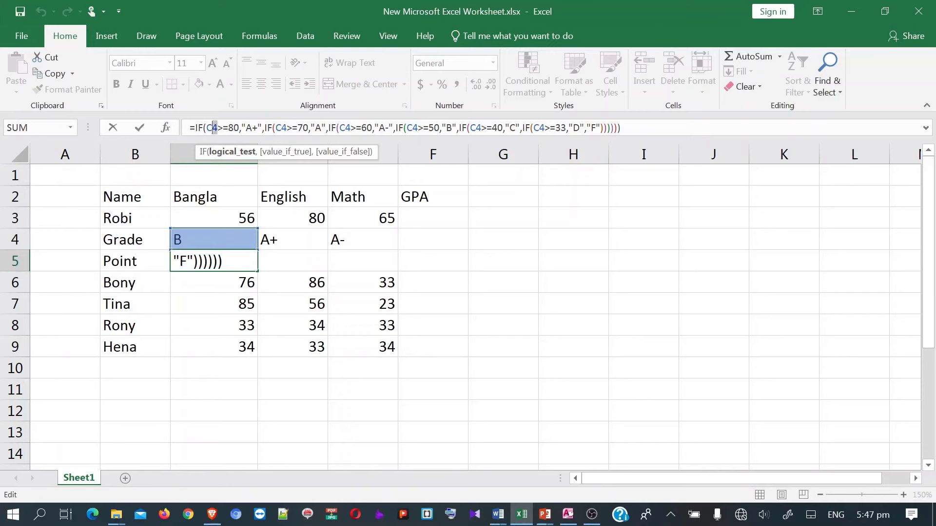
type("3")
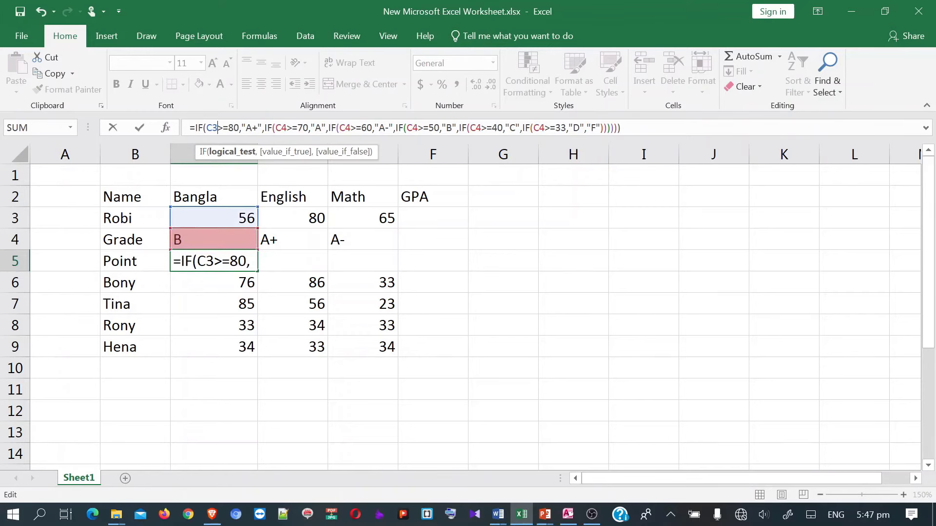
left_click_drag(262, 127, 242, 128)
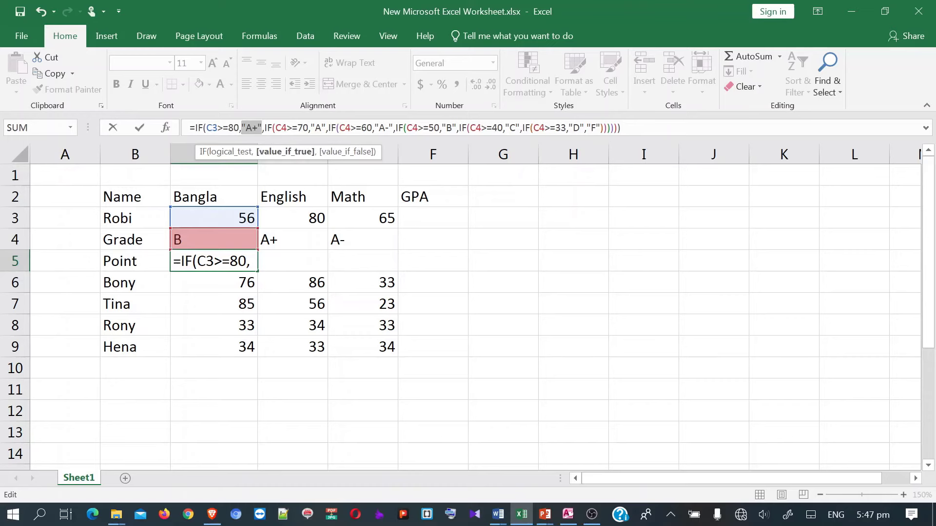
type("5")
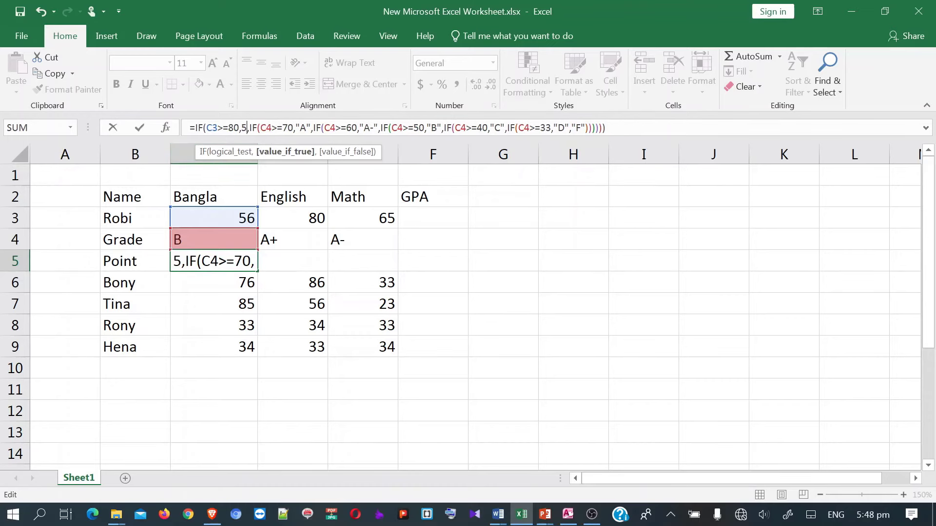
left_click_drag(272, 128, 267, 127)
type("3")
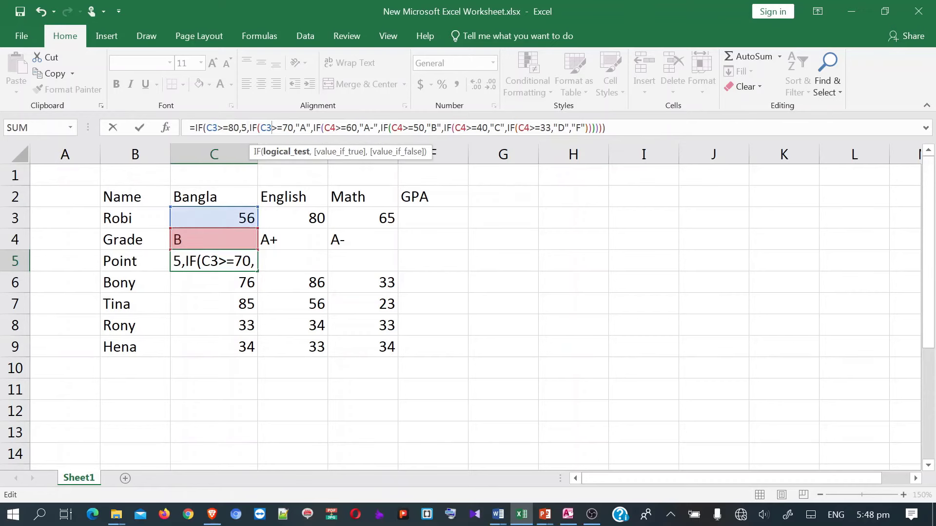
left_click_drag(312, 128, 300, 127)
left_click(306, 128)
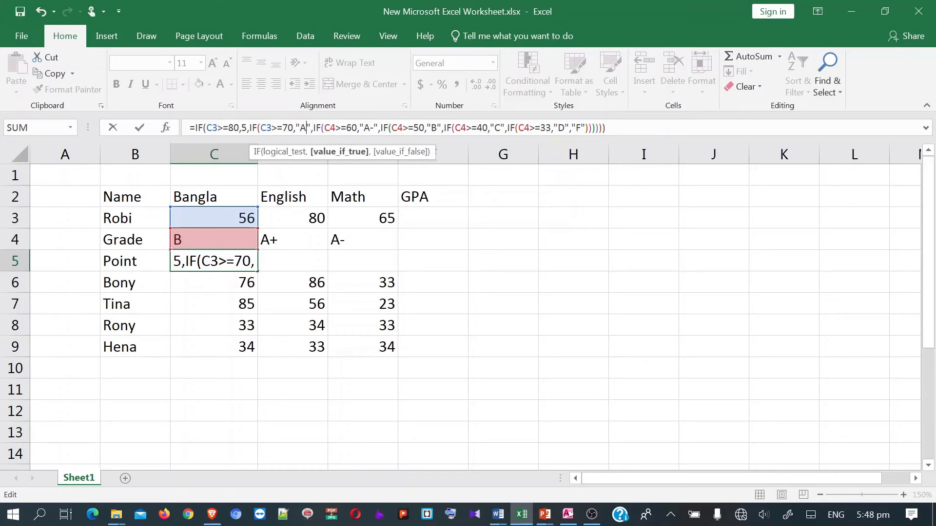
double_click(306, 128)
left_click_drag(310, 128, 295, 128)
type("4.")
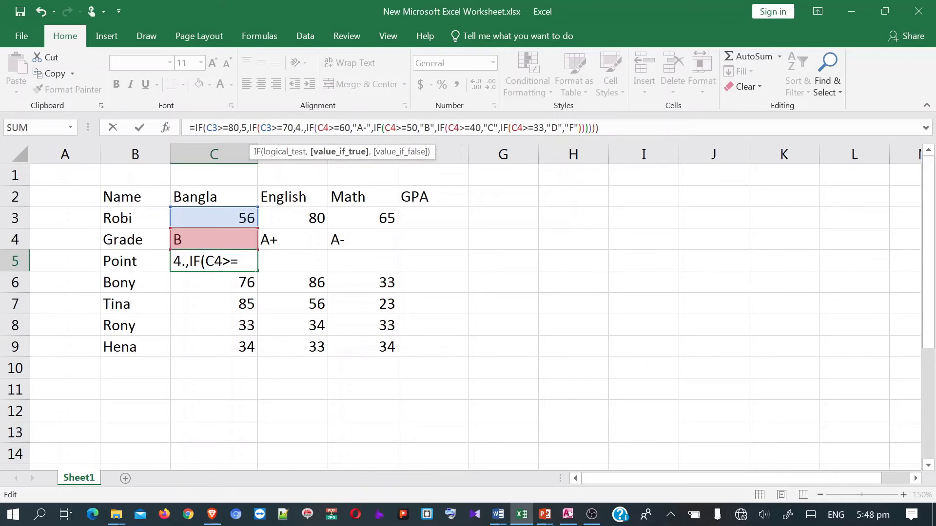
type("5")
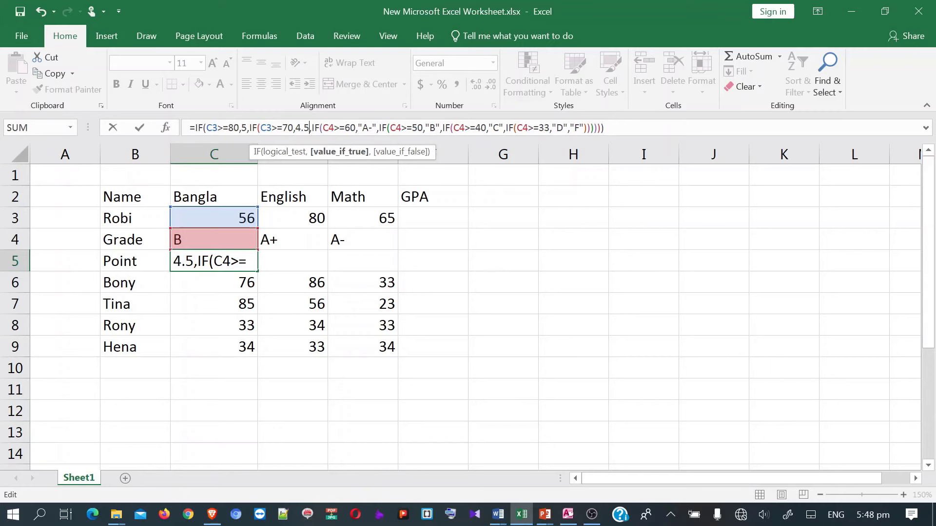
- Point the third and fourth conditions at C3, replacing A- with 4 and B with 3
left_click_drag(334, 128, 329, 127)
type("3")
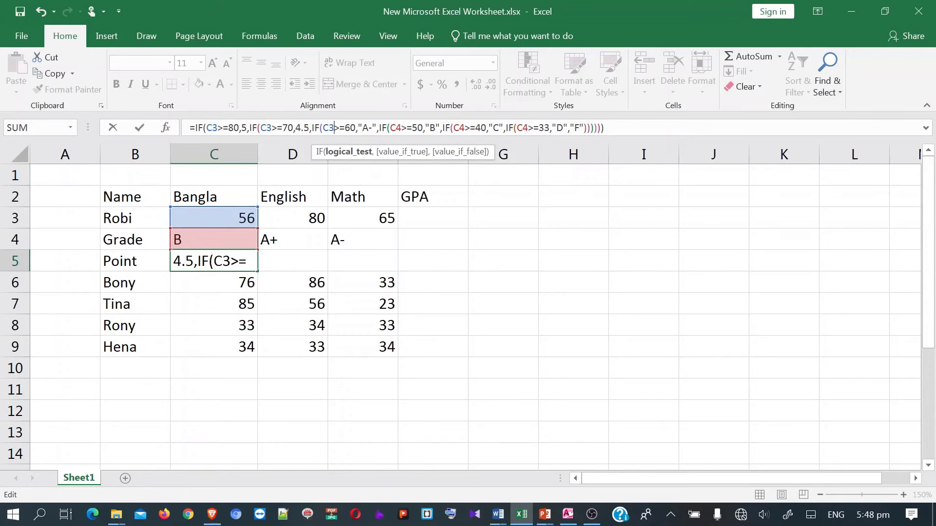
left_click_drag(362, 128, 358, 128)
type("4")
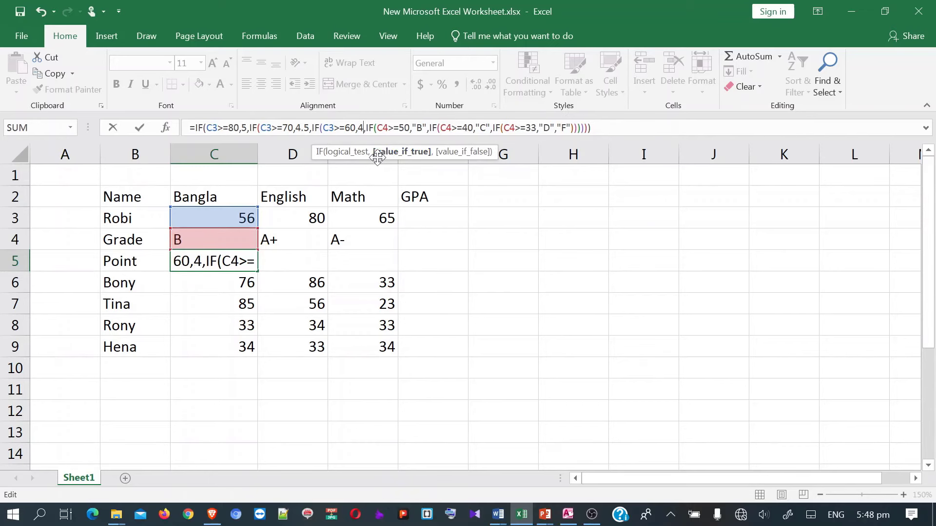
left_click_drag(389, 128, 383, 128)
type("3")
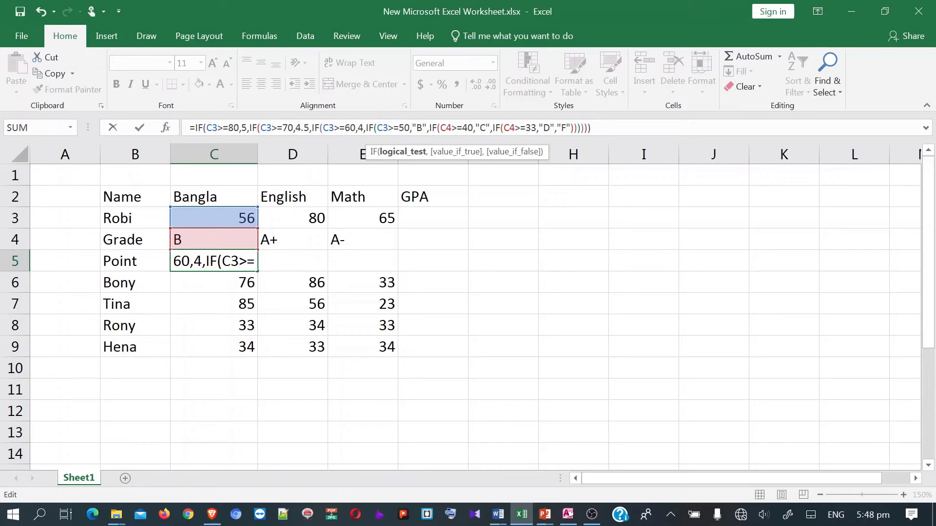
left_click_drag(428, 128, 412, 128)
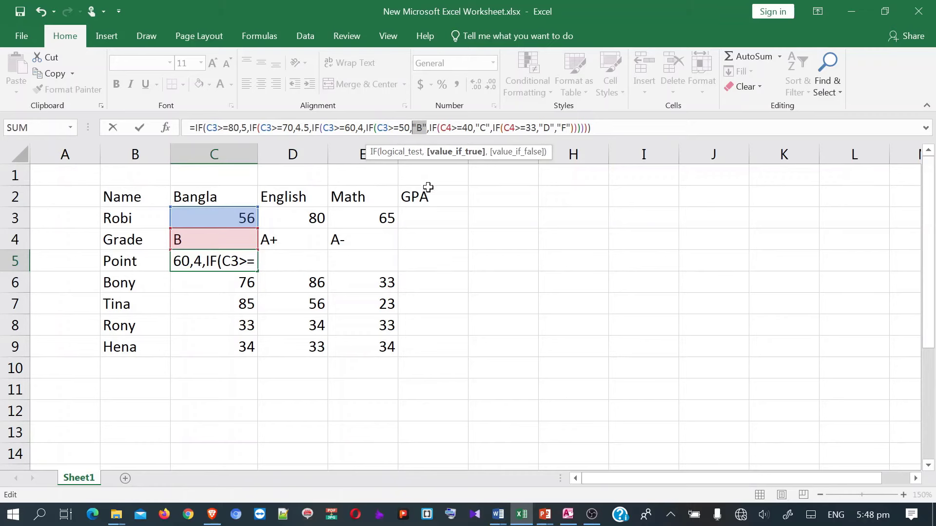
type("3")
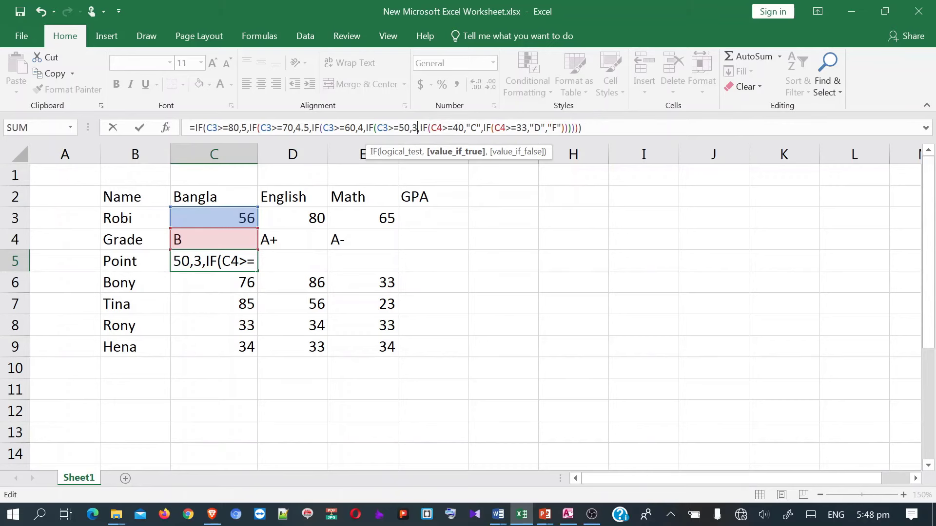
- Point the fifth condition at C3, replace C with 3 and correct B's value to 3.5
left_click(437, 128)
type("3")
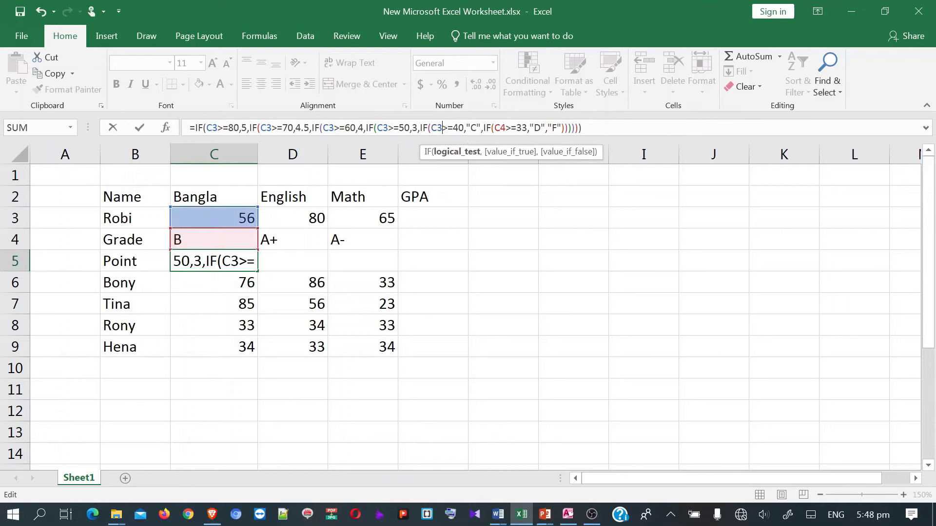
left_click_drag(481, 128, 467, 128)
type("3.")
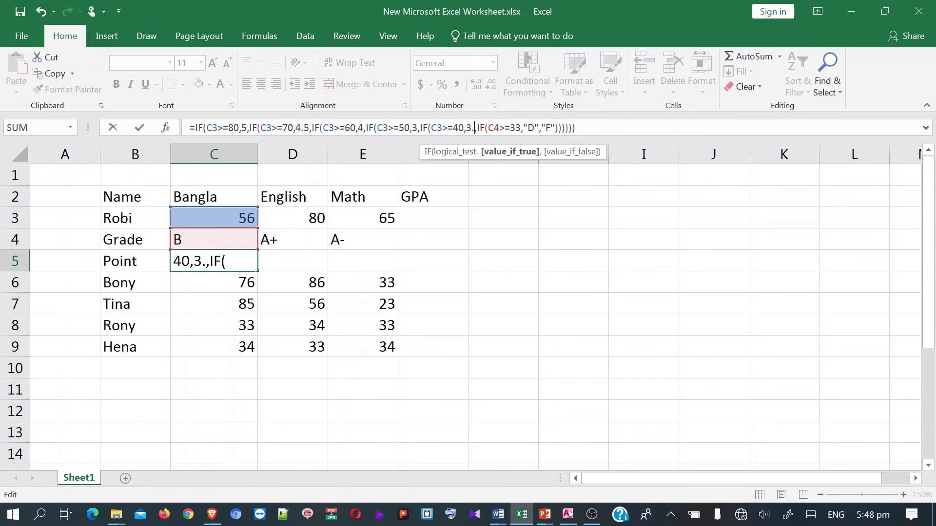
key("BackSpace")
left_click(417, 127)
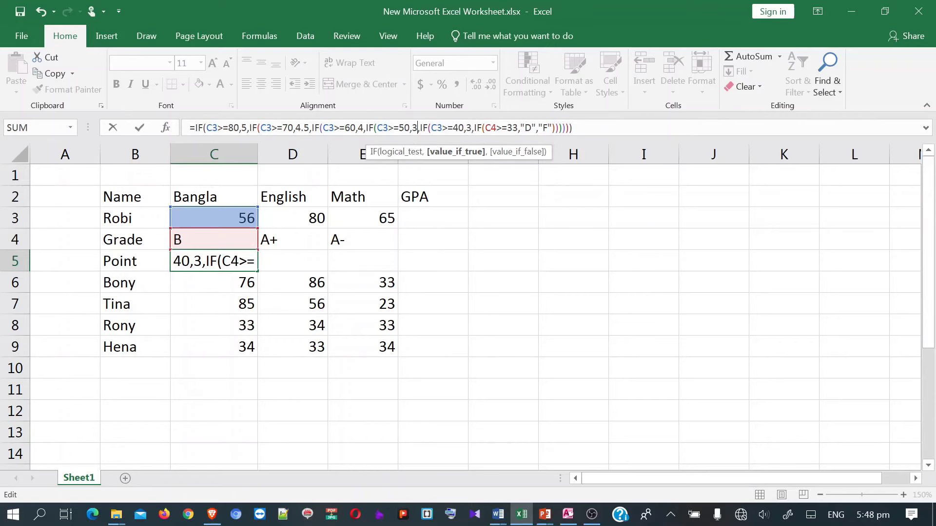
type(".5")
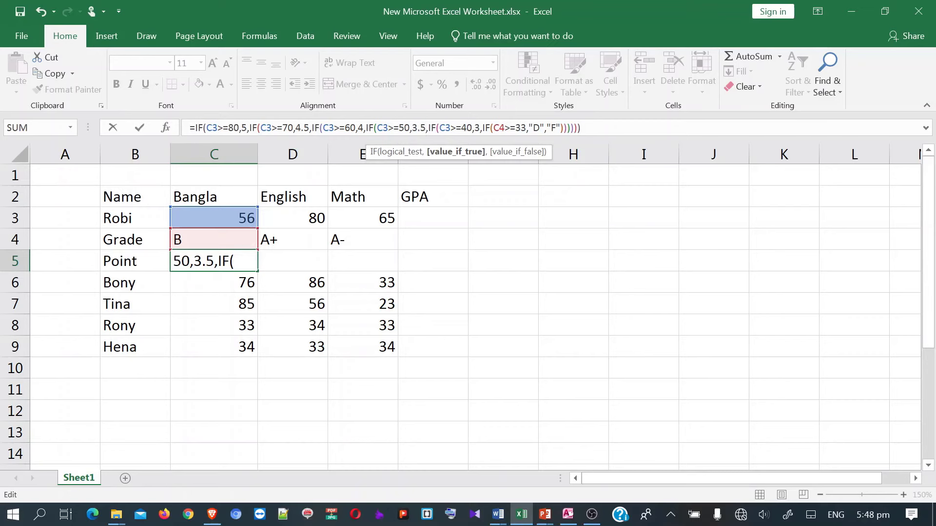
- Point the last condition at C3, replace D with 2 and F with 0, then commit so C5 shows 3.5
left_click(499, 127)
key("BackSpace")
type("3")
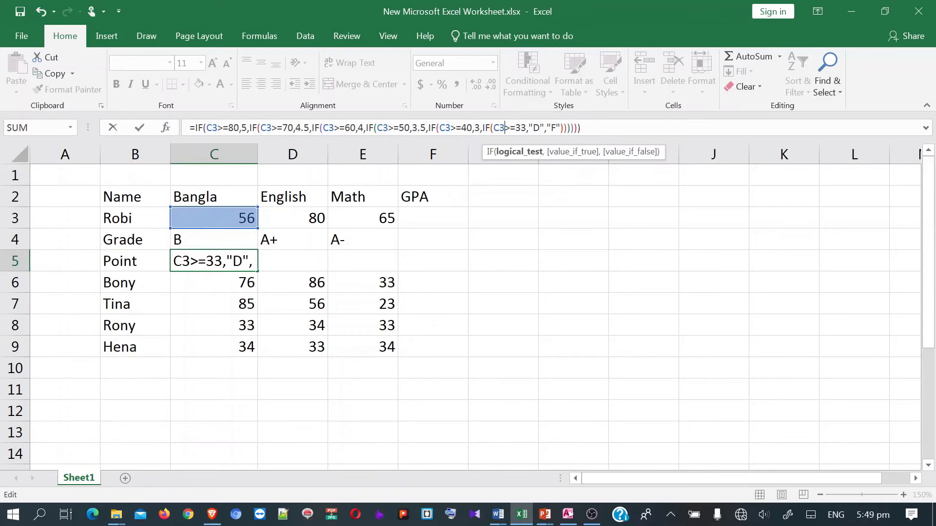
double_click(537, 128)
left_click_drag(529, 128, 544, 128)
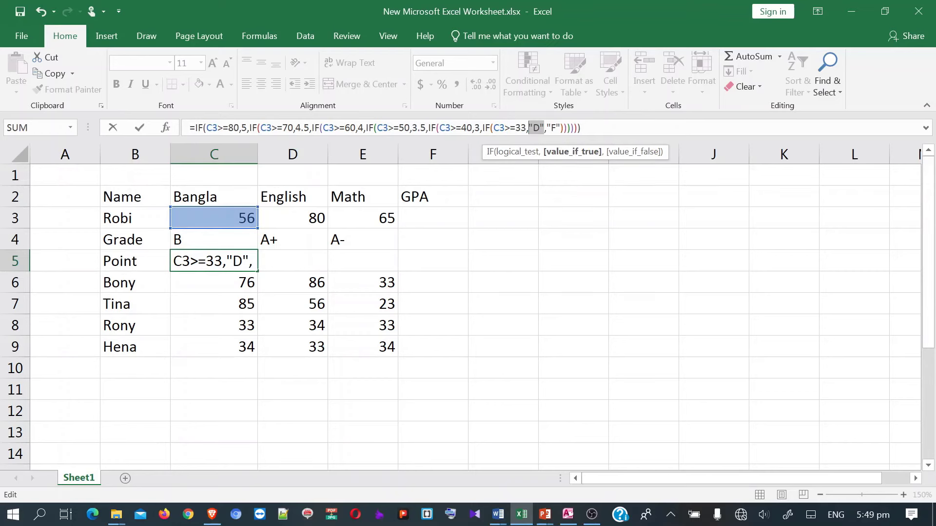
type("2")
left_click(549, 128)
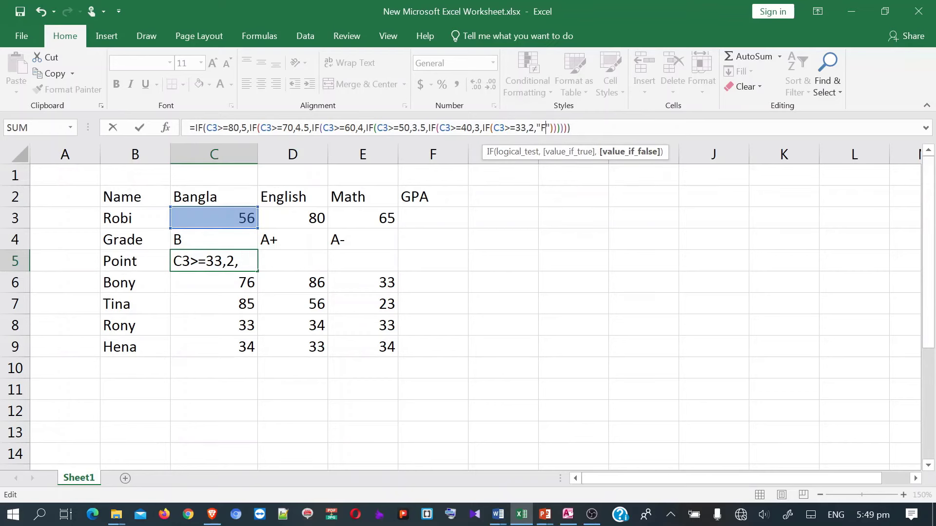
double_click(545, 128)
left_click_drag(550, 128, 536, 127)
type("0")
key("Return")
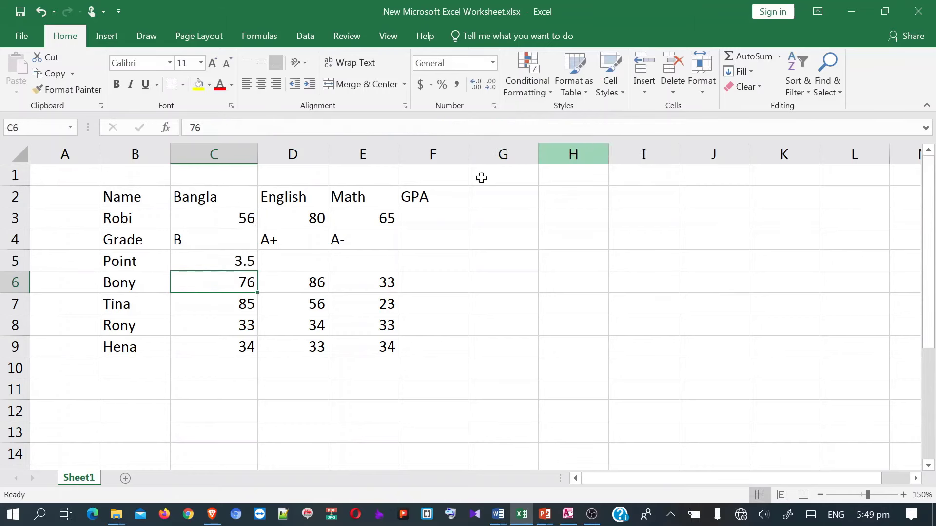
- Fill the grade-point formula from C5 across D5 and E5, showing 5 and 4
left_click(248, 261)
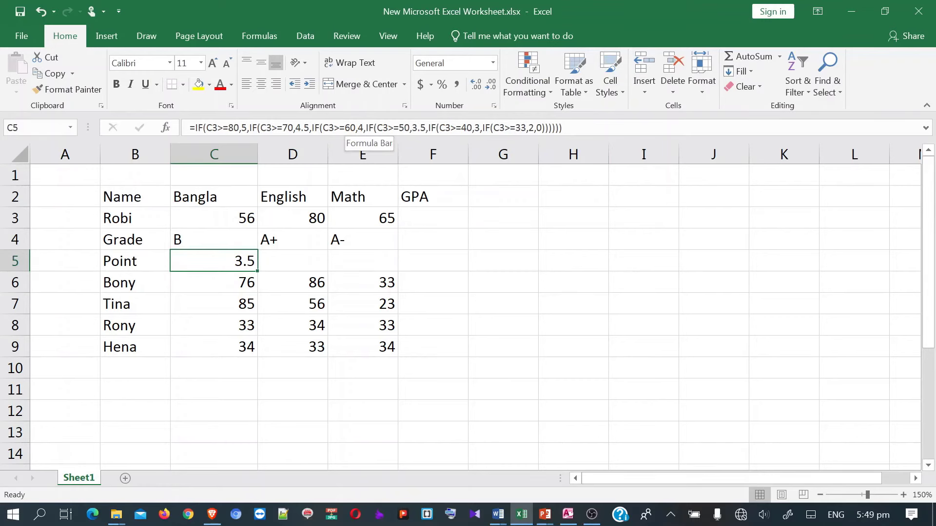
left_click_drag(257, 271, 367, 267)
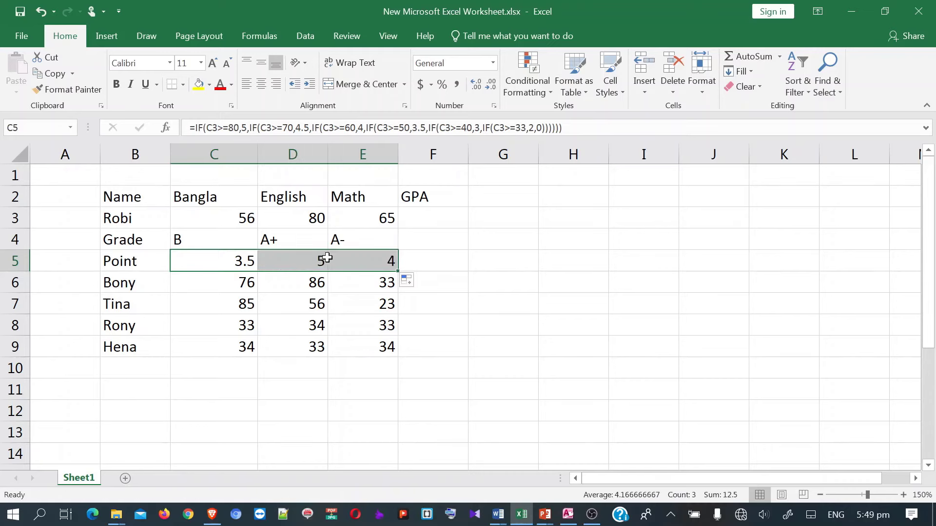
left_click(423, 264)
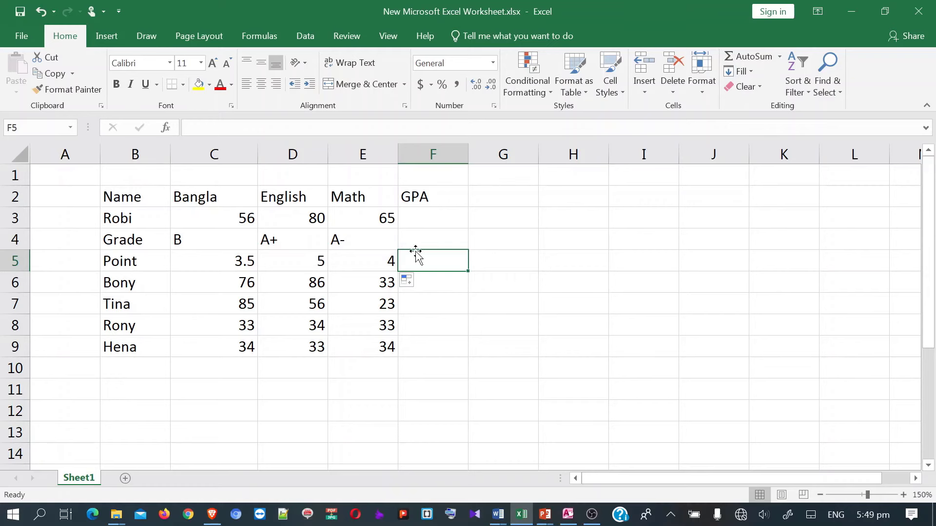
- Enter =AVERAGE(C5:E5) in F5 so the GPA reads 4.16667
type("=")
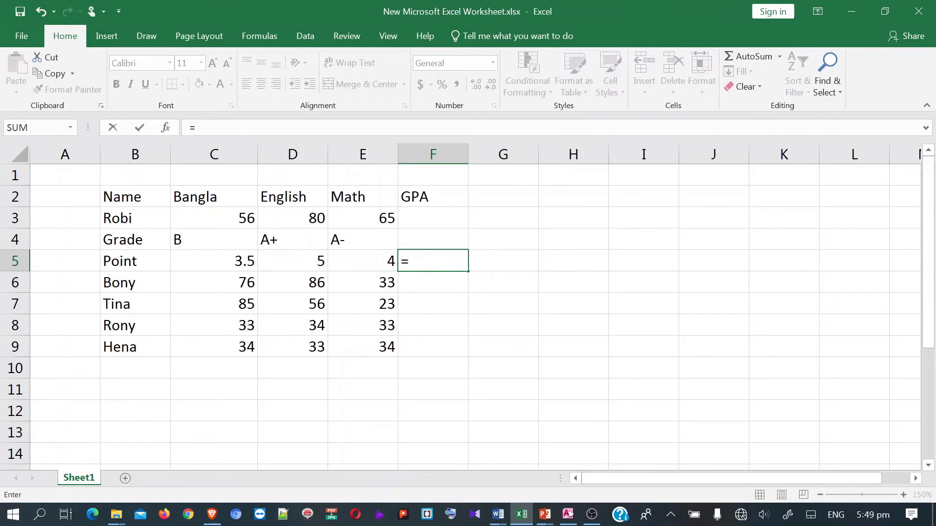
type("aVERA")
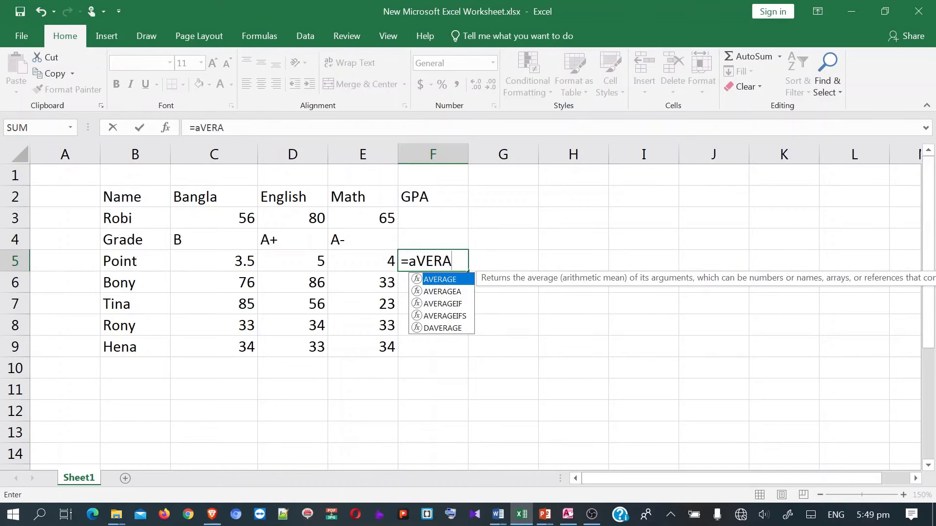
key("BackSpace")
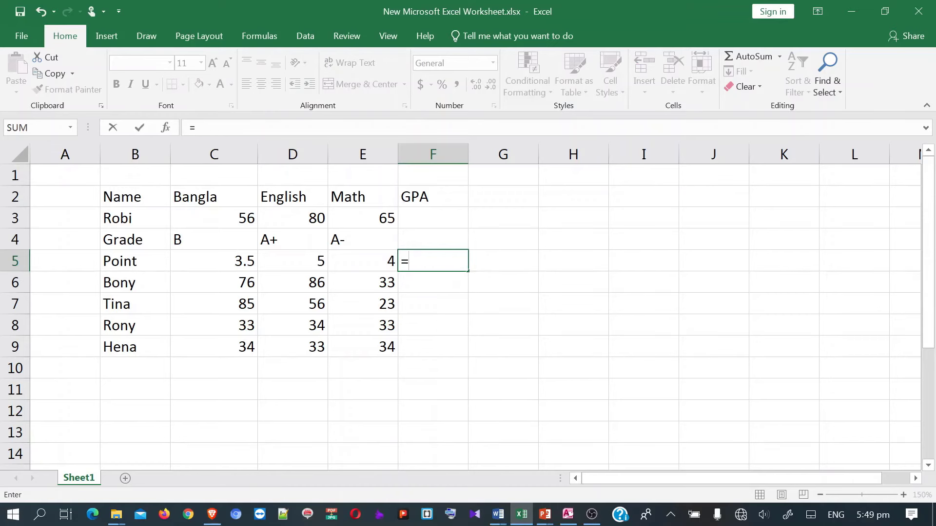
type("AVER")
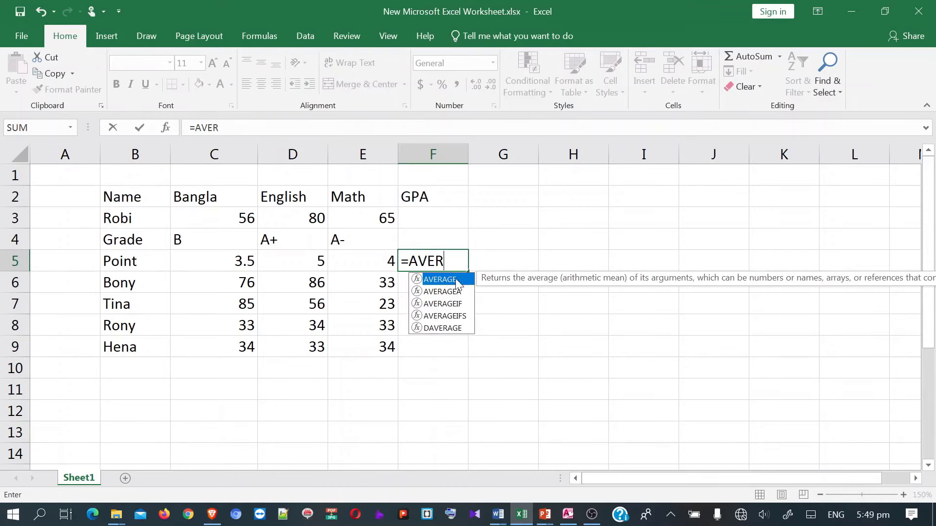
key("Tab")
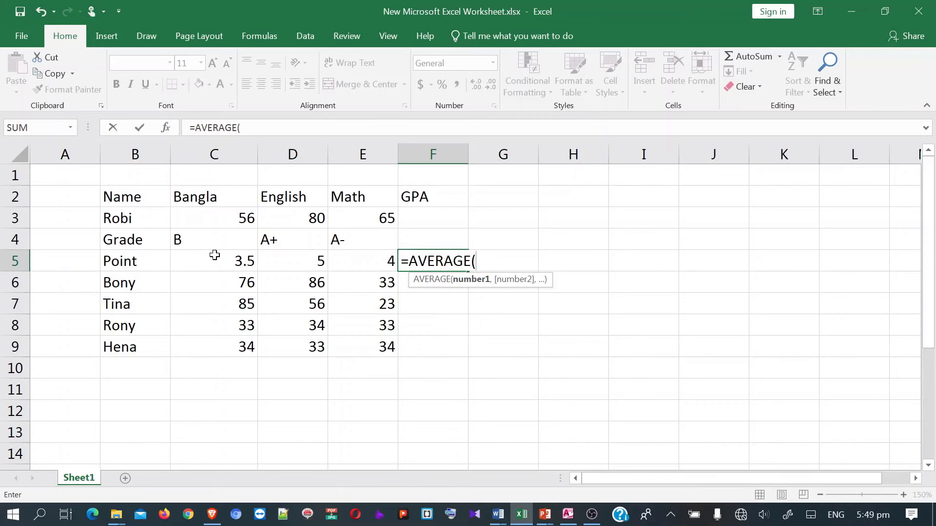
left_click_drag(216, 259, 358, 264)
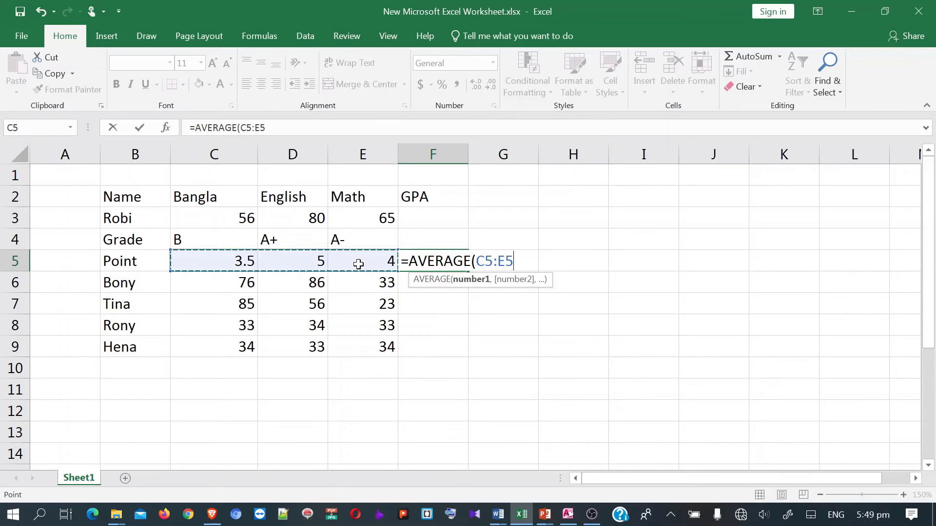
type(")")
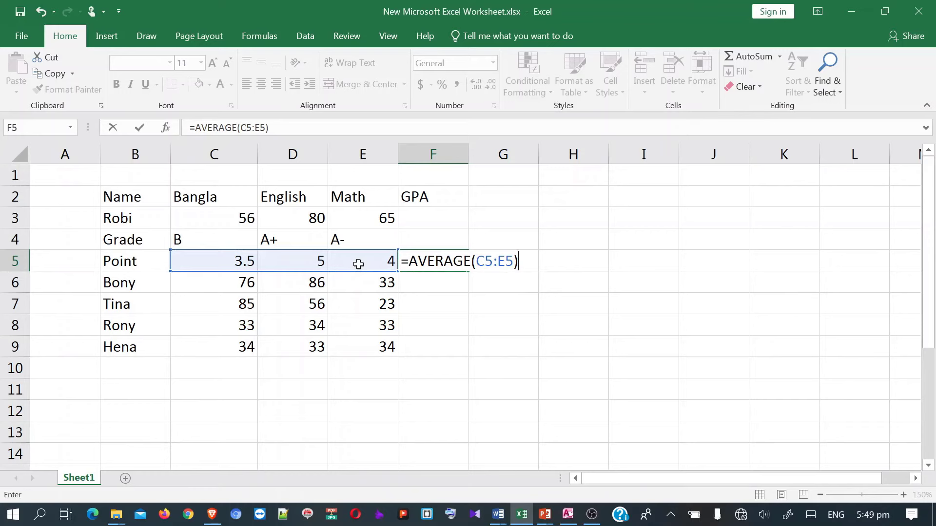
key("Return")
left_click(426, 263)
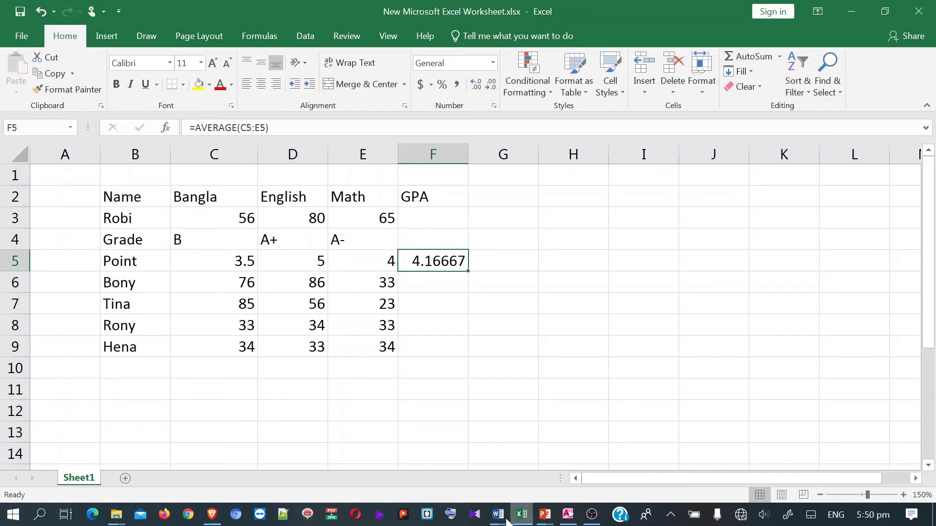
- Review the exam questions document in Word, then switch to the Access salary query design
mouse_move(498, 515)
left_click(465, 481)
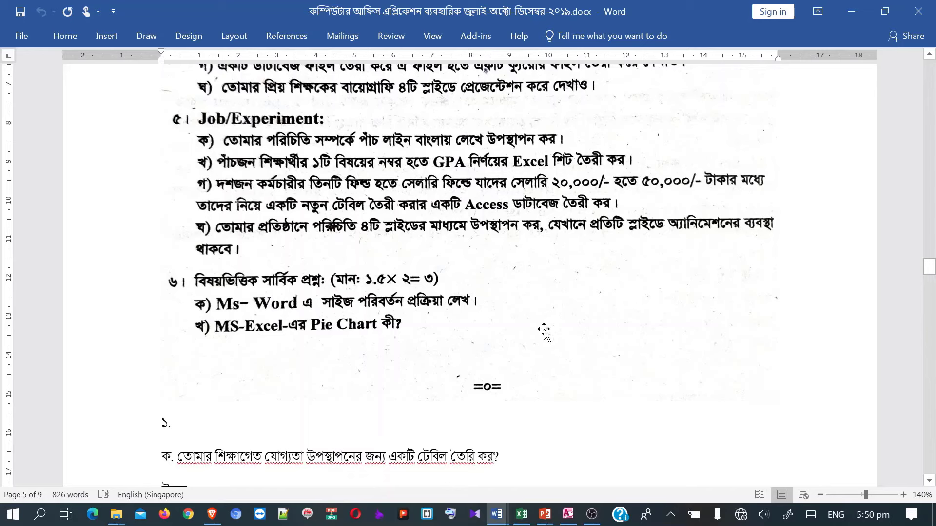
left_click(567, 515)
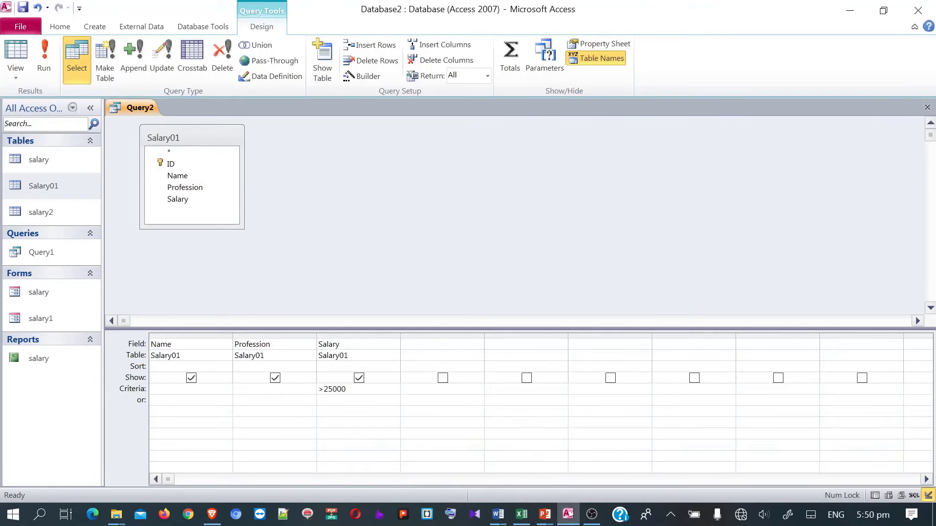
- Change Query2's Salary criterion from >25000 to >20000 and <50000 and run it
left_click_drag(346, 389, 328, 389)
type("0")
key("BackSpace")
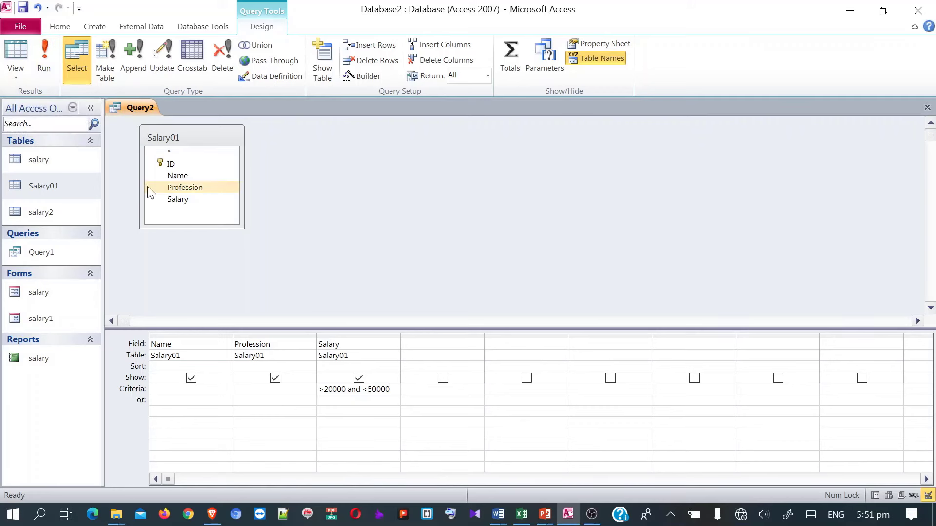
left_click(42, 64)
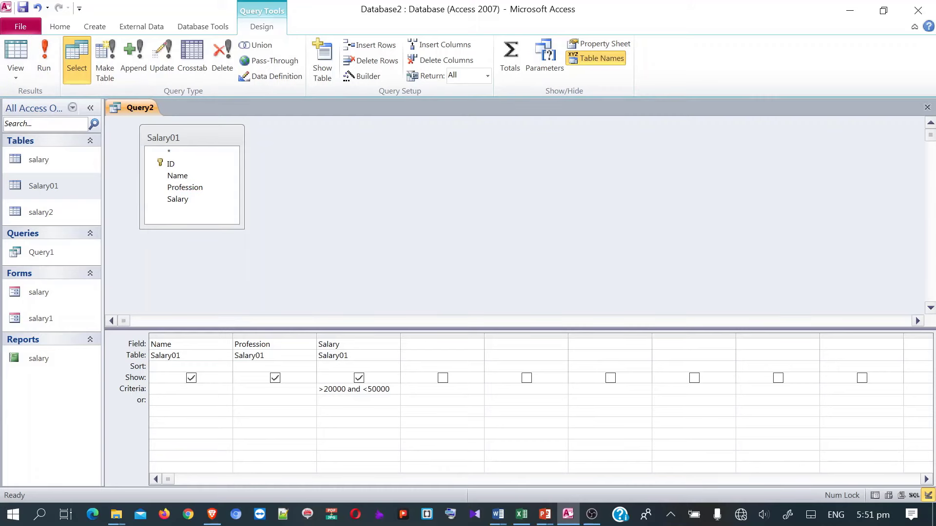
- Run Query2 to list the three employees earning 25000, 35000 and 40000
left_click(45, 64)
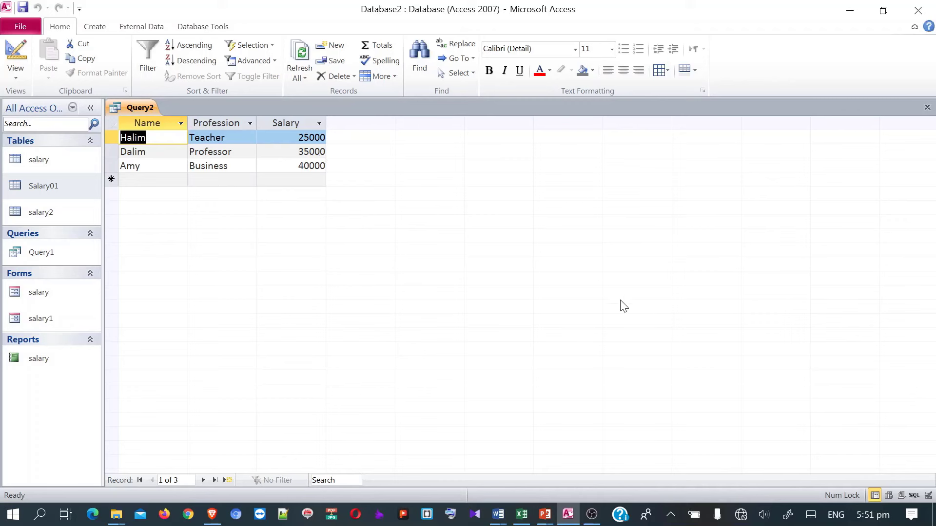
left_click(497, 515)
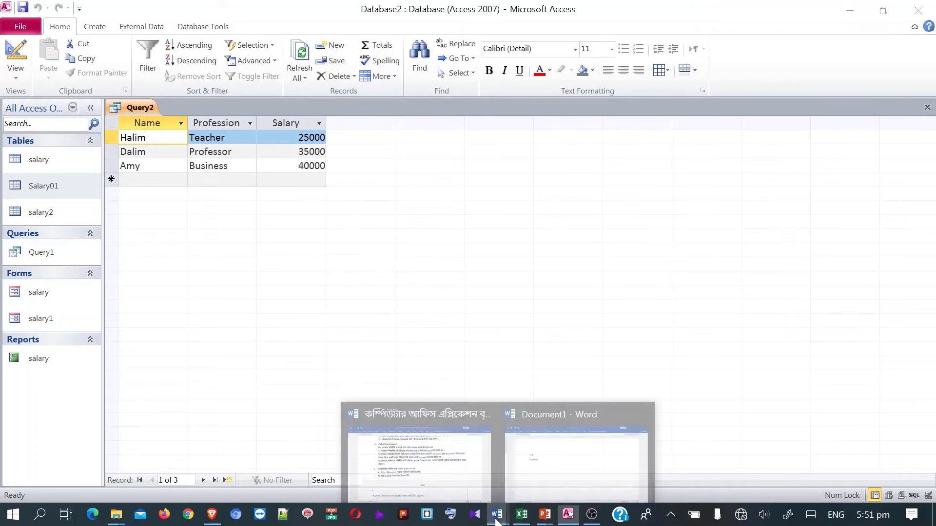
- Bring up the exam answer document and scroll to question 6 on changing sizes, page 7
left_click(471, 485)
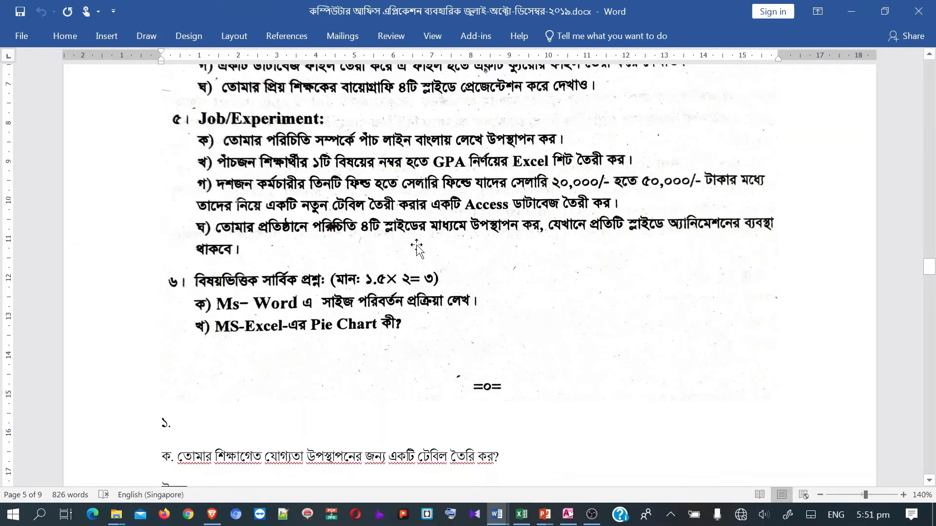
scroll(479, 252, "down", 1)
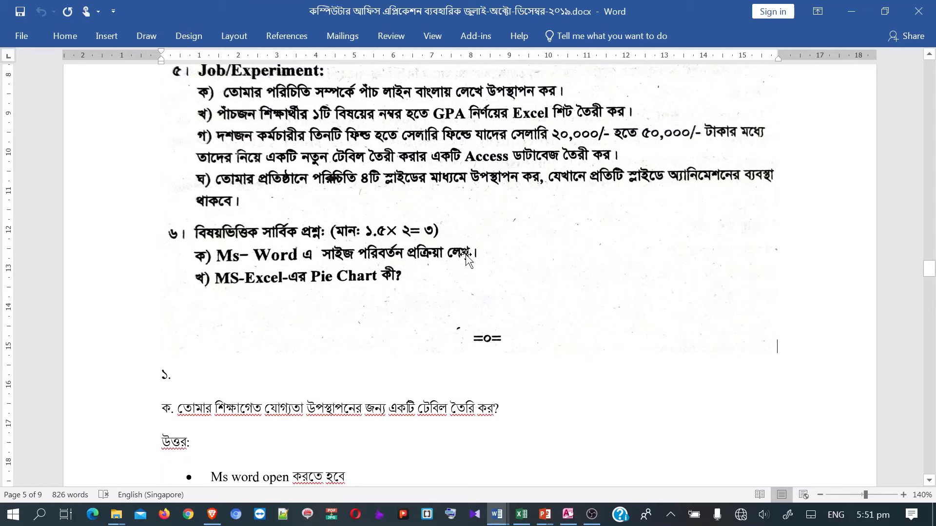
scroll(466, 256, "down", 15)
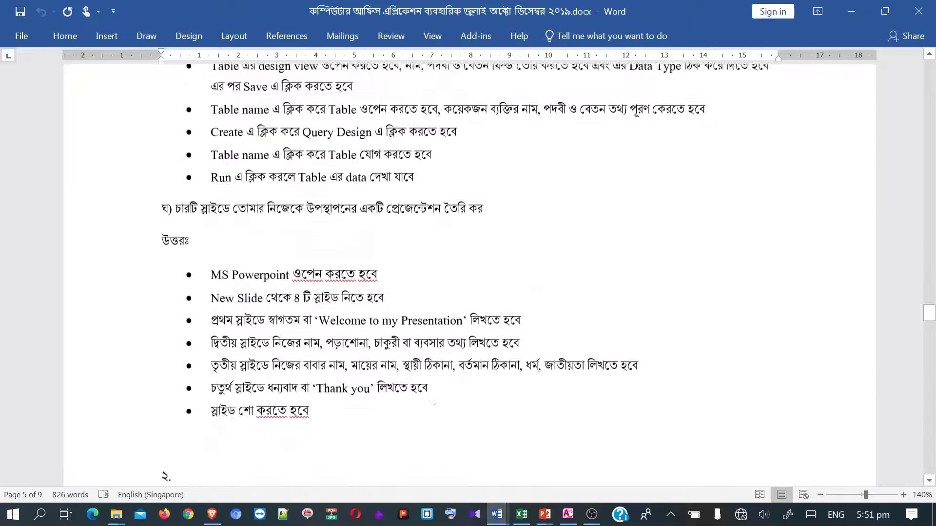
scroll(432, 403, "up", 10)
scroll(432, 402, "down", 5)
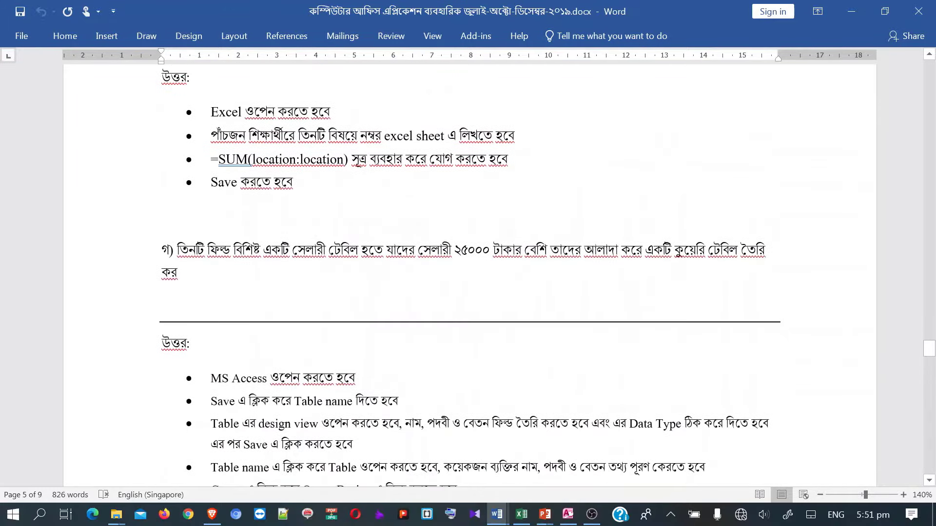
scroll(468, 268, "down", 10)
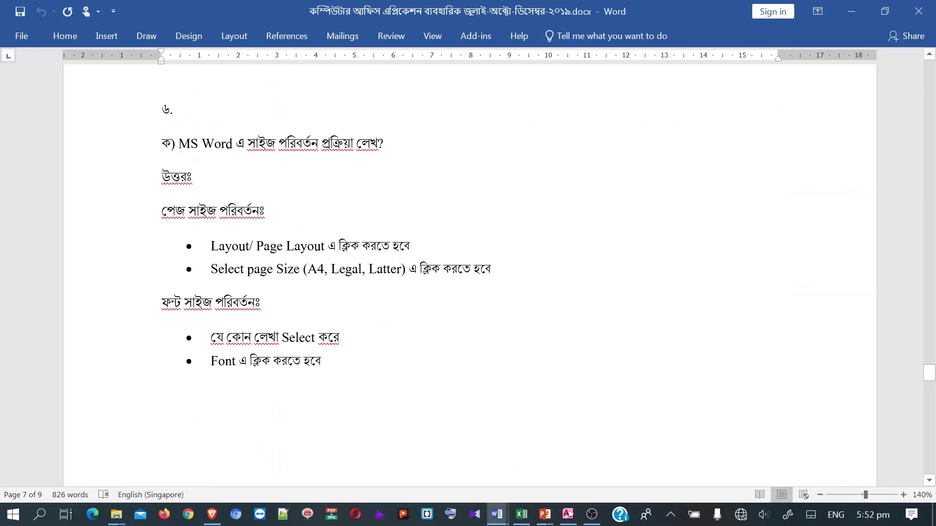
left_click(233, 36)
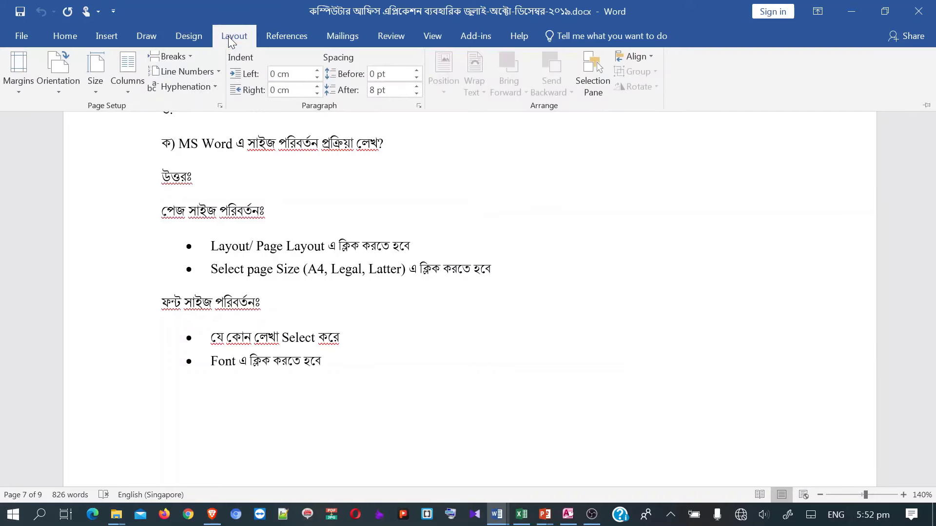
left_click(104, 91)
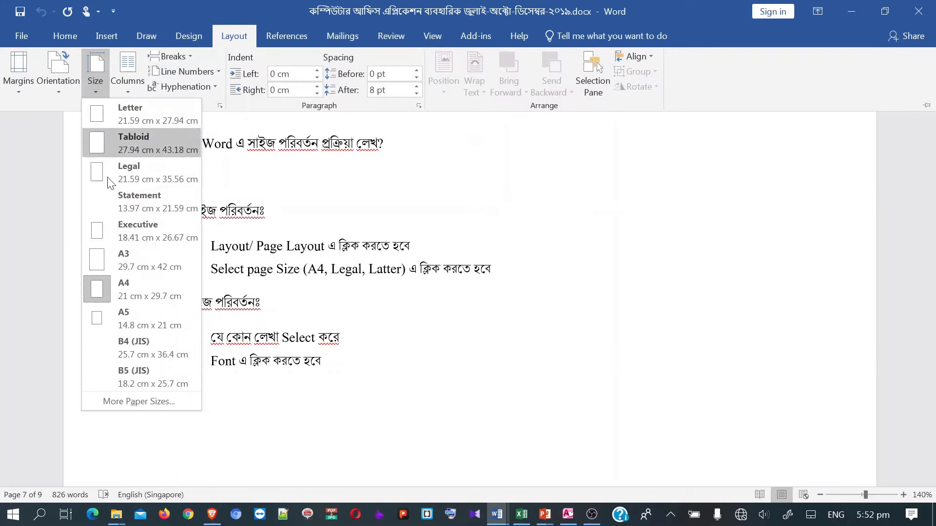
left_click(314, 282)
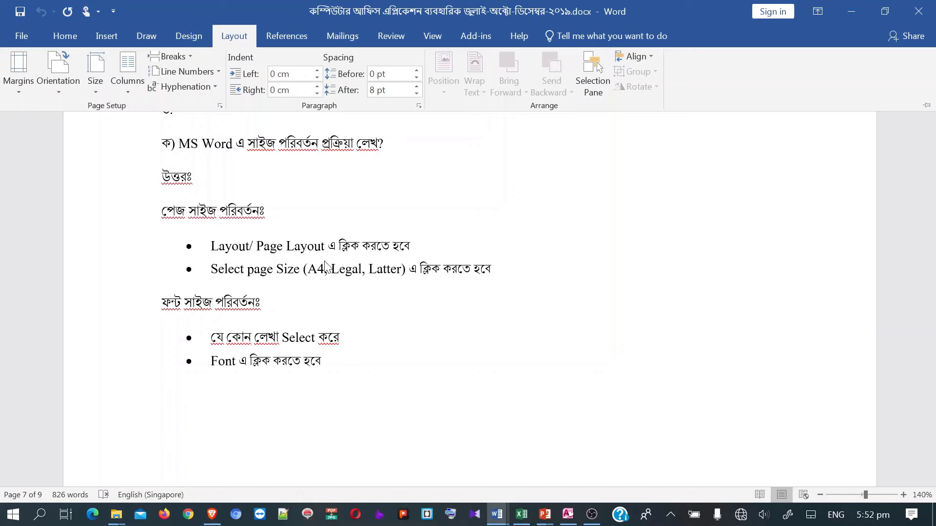
scroll(288, 282, "down", 2)
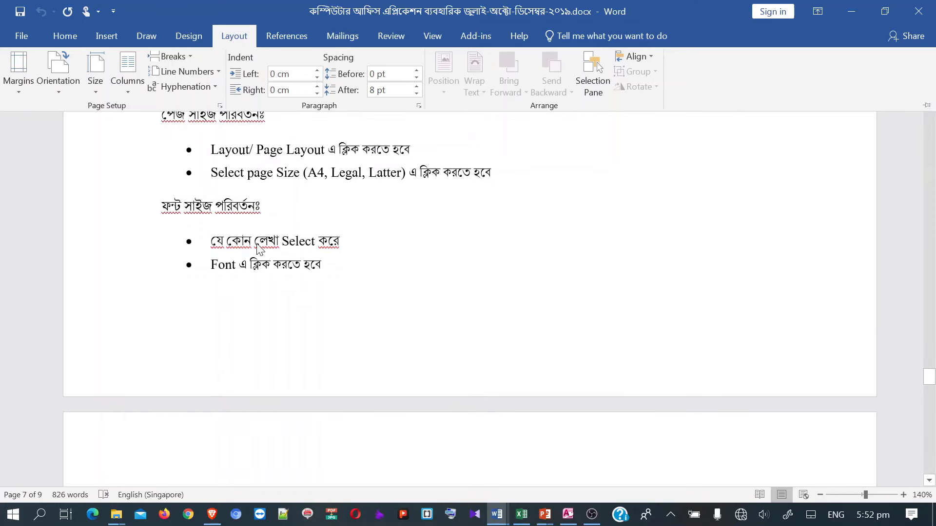
key("ctrl+F1")
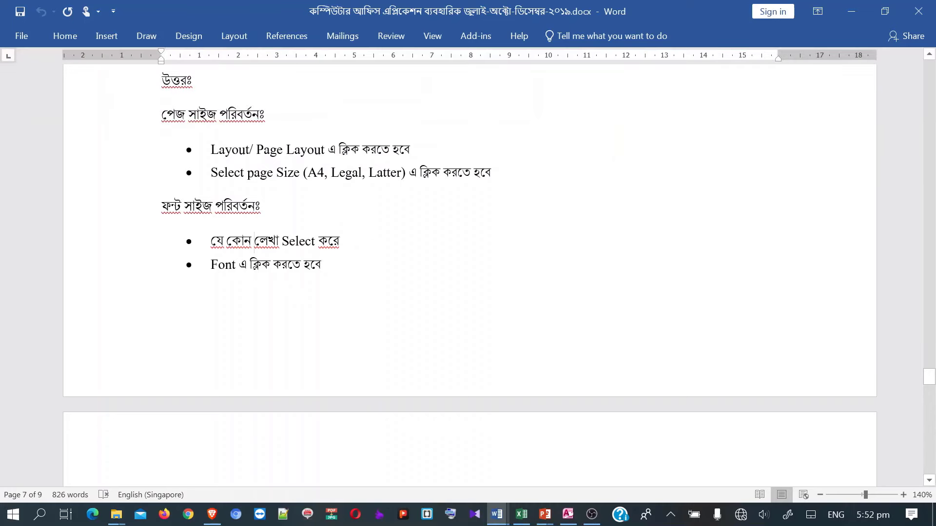
left_click_drag(254, 240, 345, 243)
left_click(66, 37)
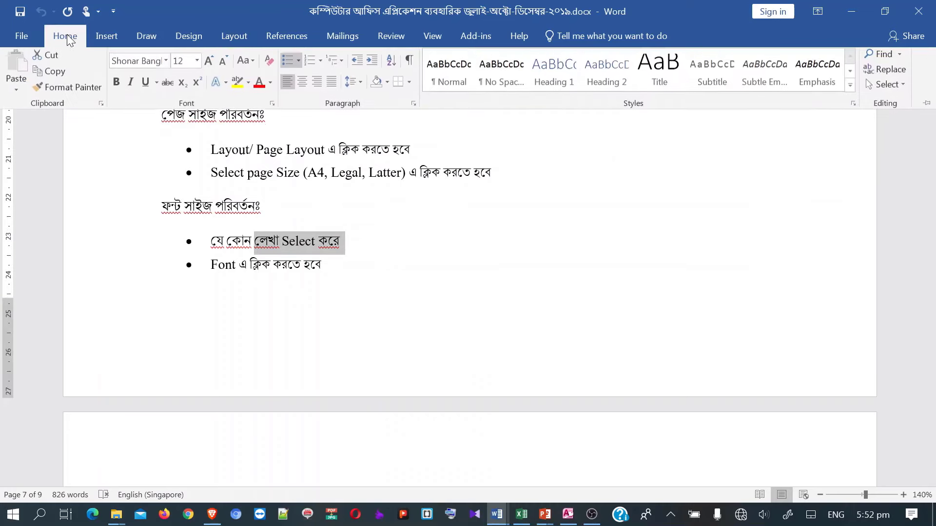
left_click(197, 63)
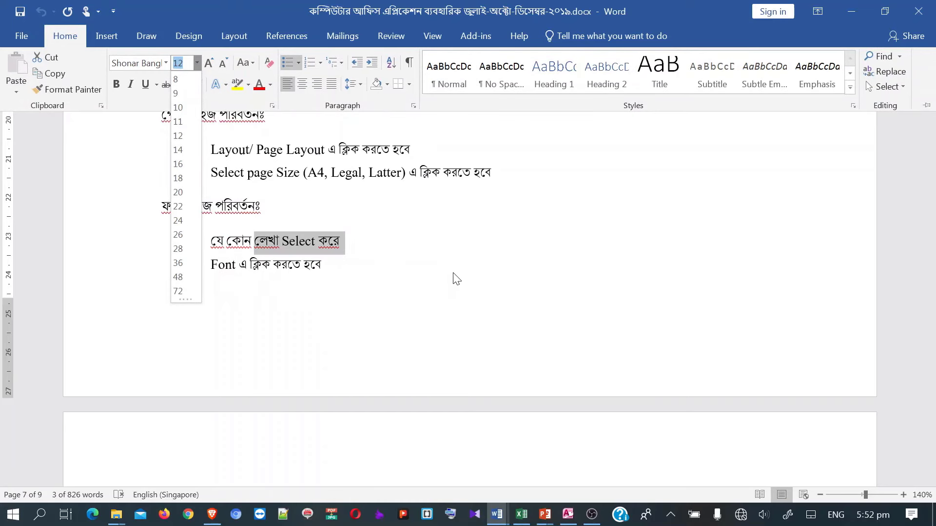
key("Escape")
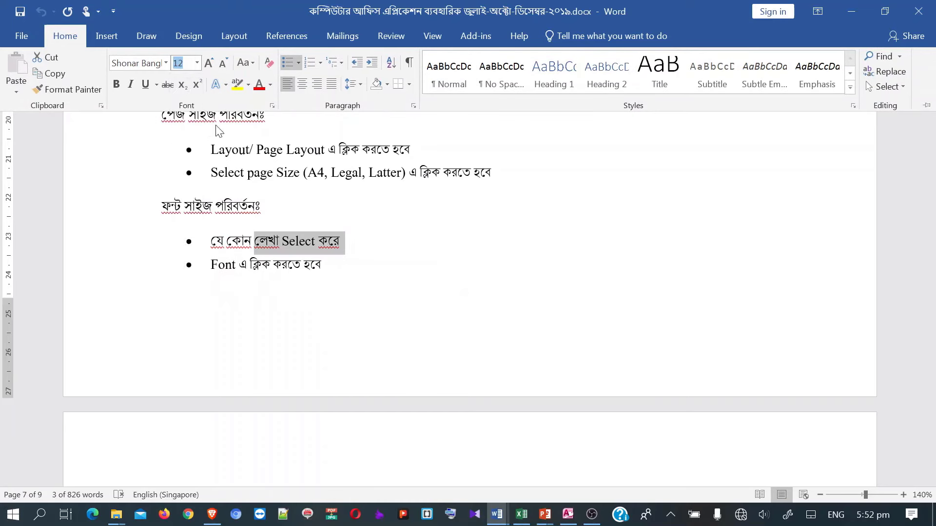
- Scroll to page 8's pie chart answer and the lab theory section, collapsing the ribbon
scroll(276, 236, "down", 5)
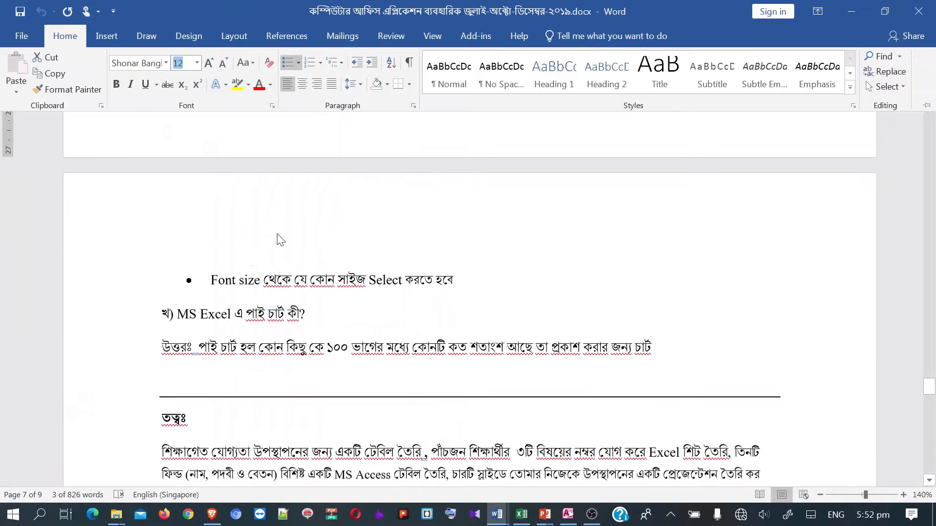
scroll(259, 309, "down", 2)
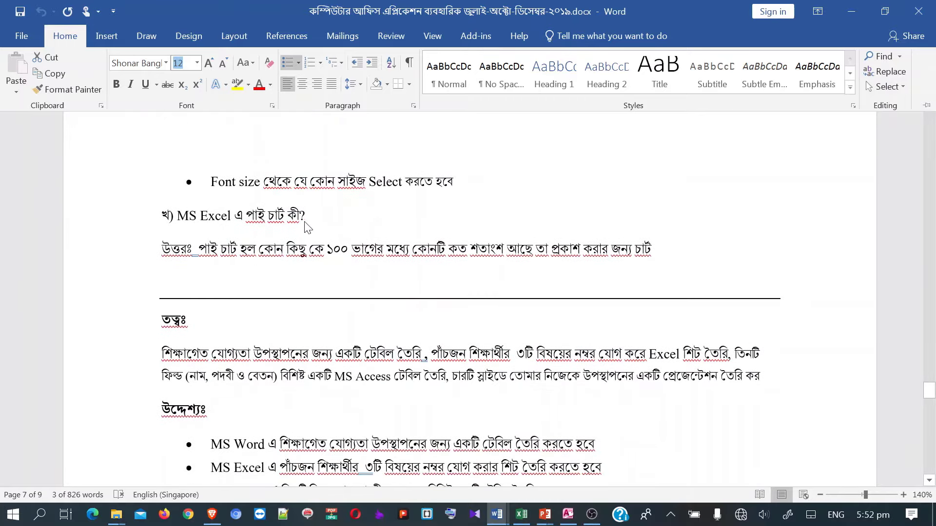
scroll(300, 227, "down", 1)
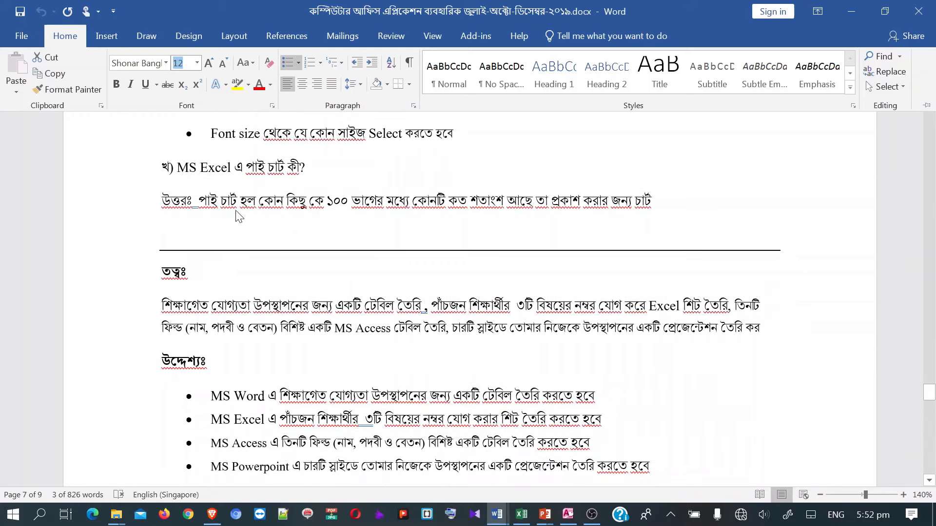
key("ctrl+F1")
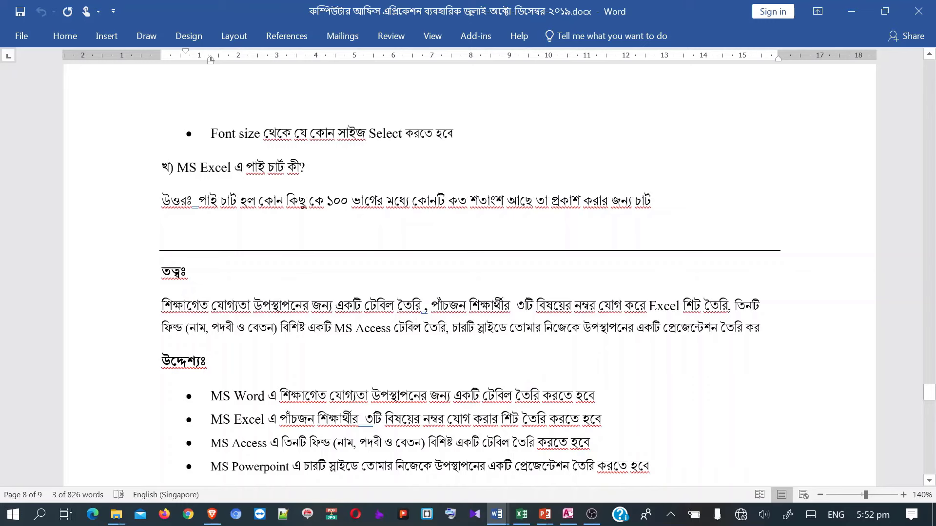
scroll(468, 273, "down", 3)
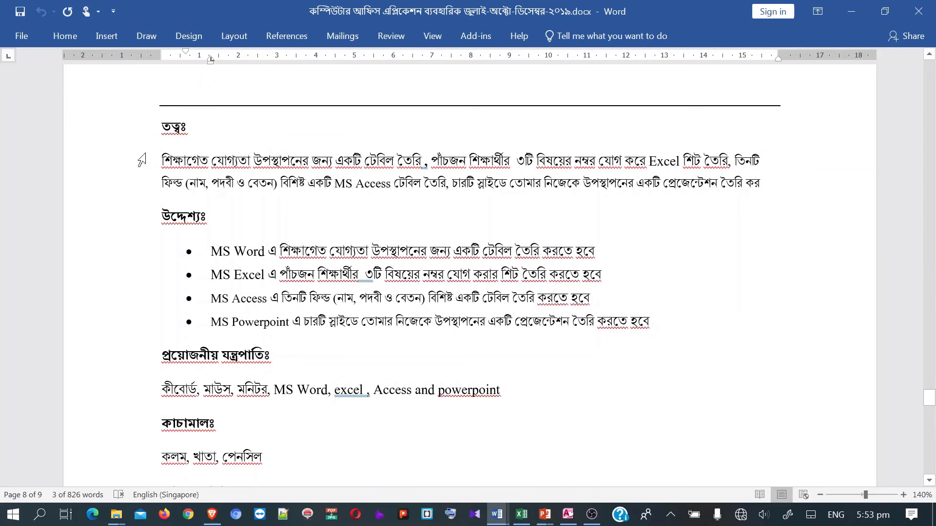
scroll(470, 284, "up", 1)
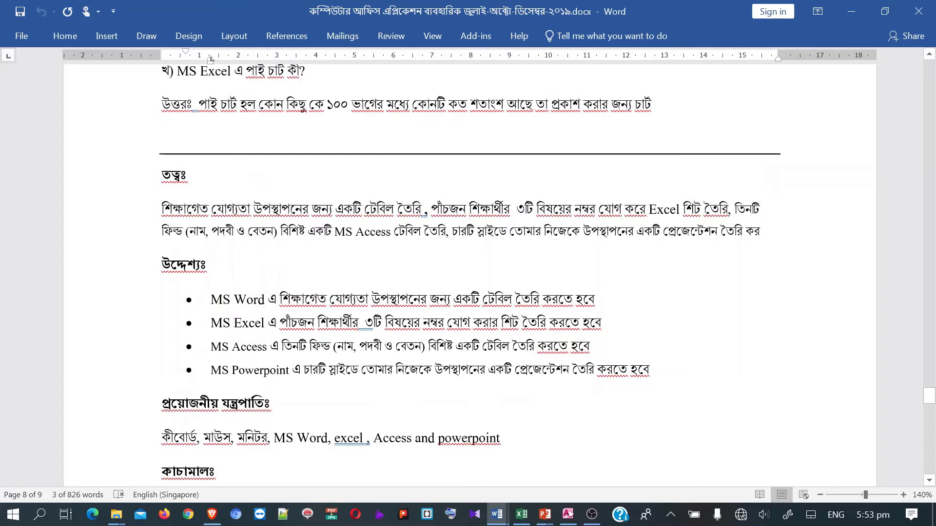
mouse_move(497, 514)
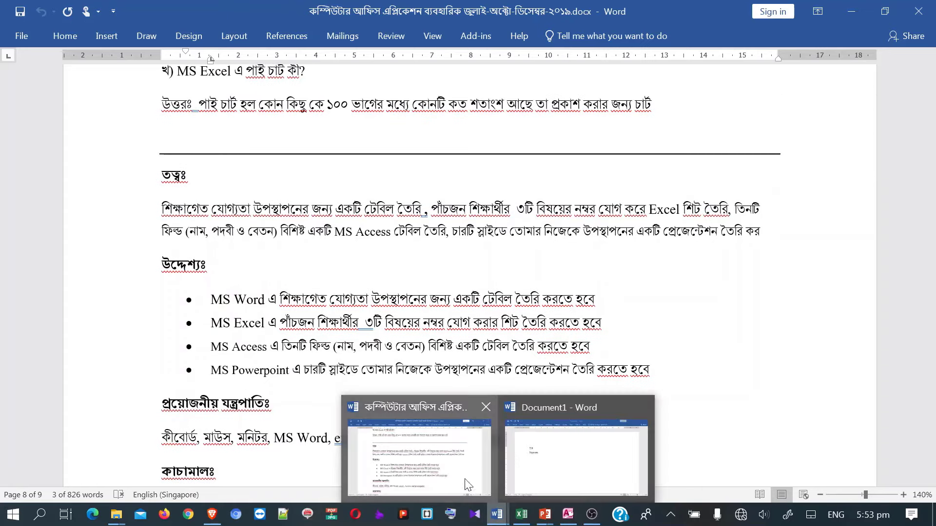
scroll(470, 244, "up", 15)
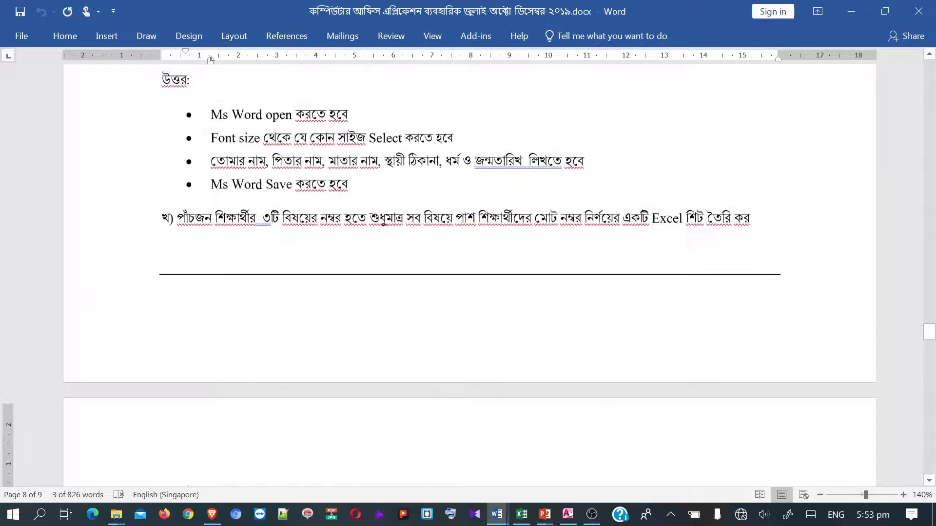
scroll(382, 222, "up", 20)
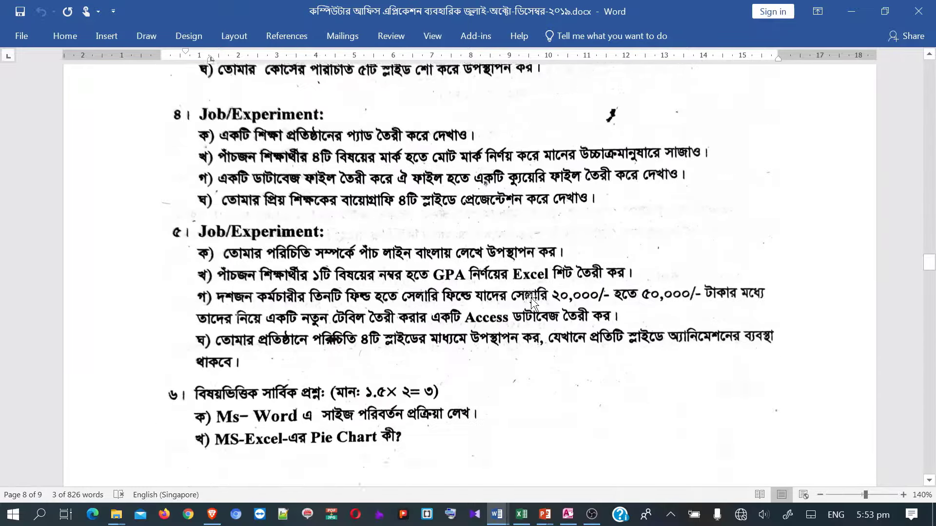
scroll(533, 303, "up", 8)
scroll(533, 300, "down", 15)
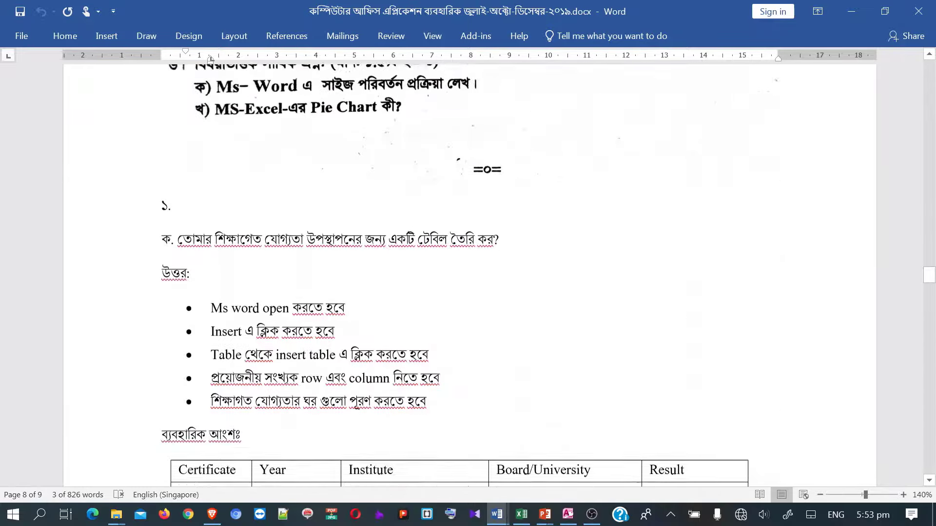
scroll(470, 273, "up", 2)
scroll(470, 273, "down", 6)
scroll(470, 273, "up", 2)
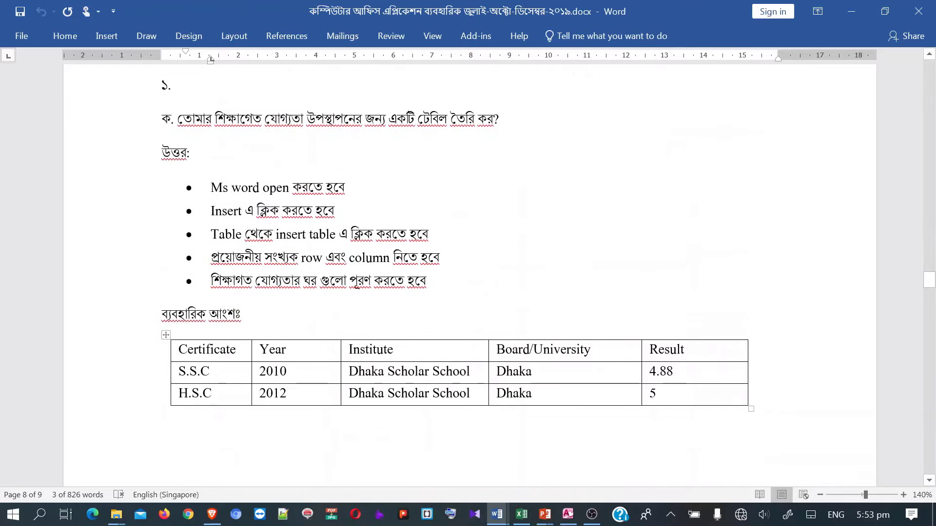
scroll(469, 259, "down", 3)
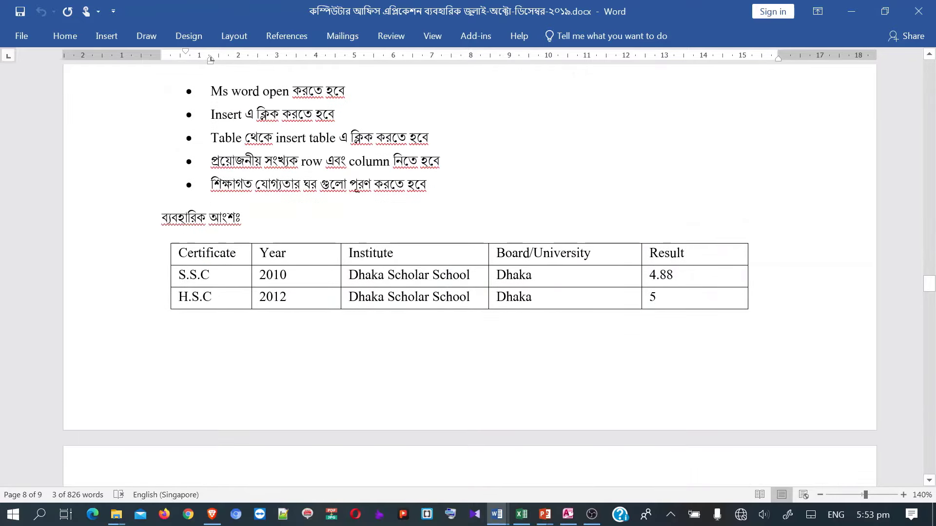
scroll(470, 288, "down", 10)
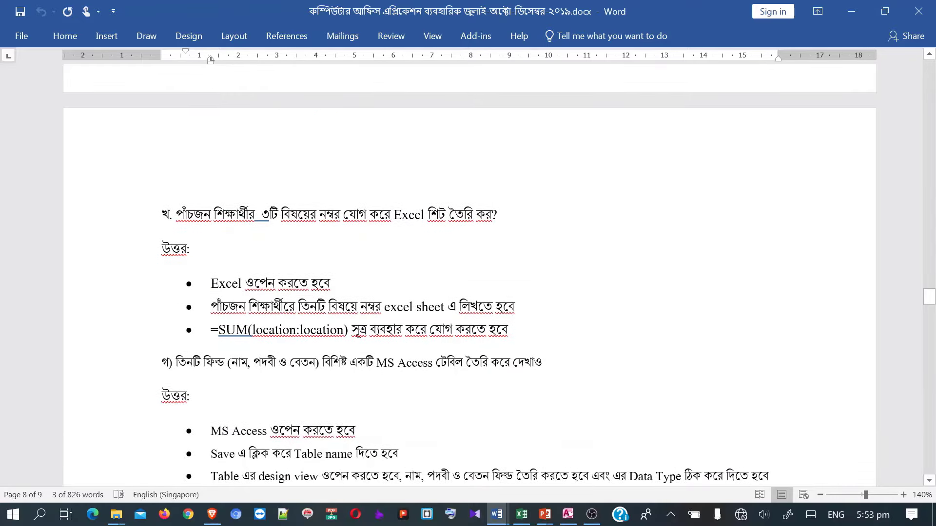
scroll(470, 287, "down", 3)
scroll(258, 319, "up", 20)
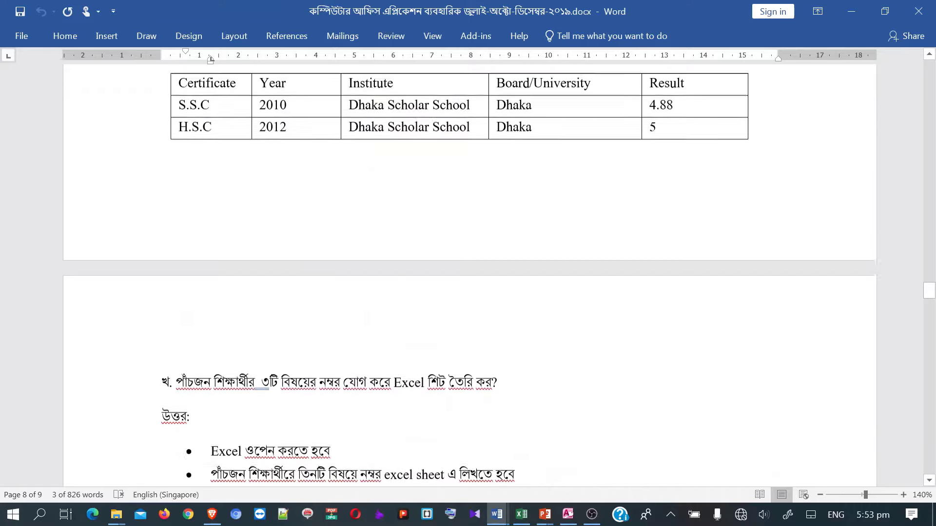
scroll(258, 320, "up", 1)
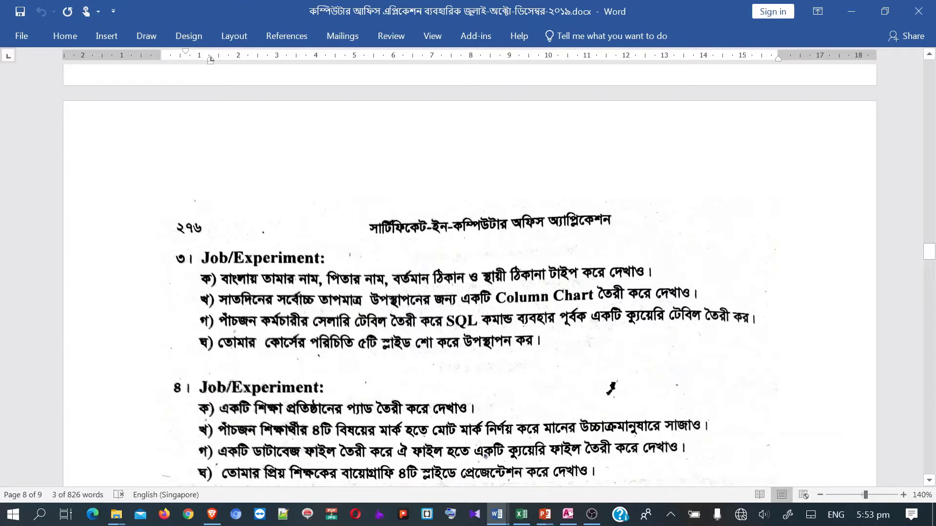
scroll(246, 287, "up", 18)
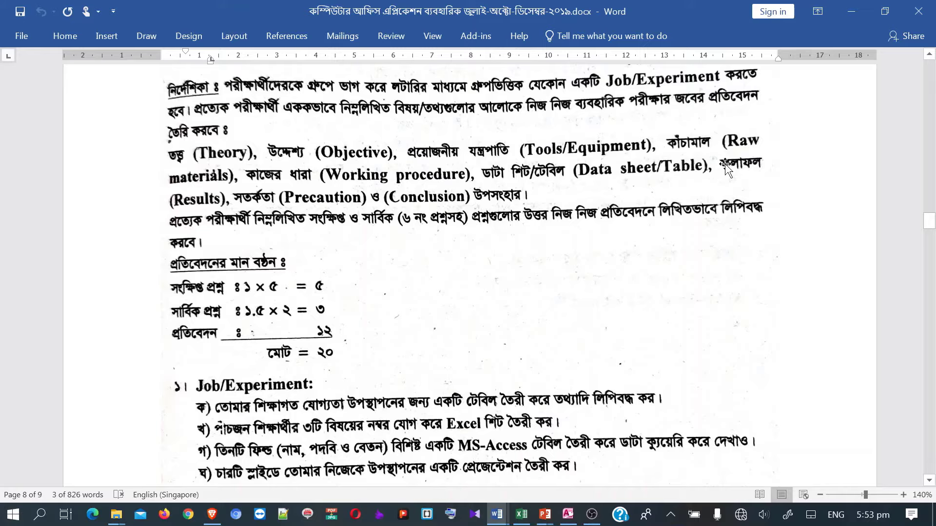
scroll(488, 295, "down", 10)
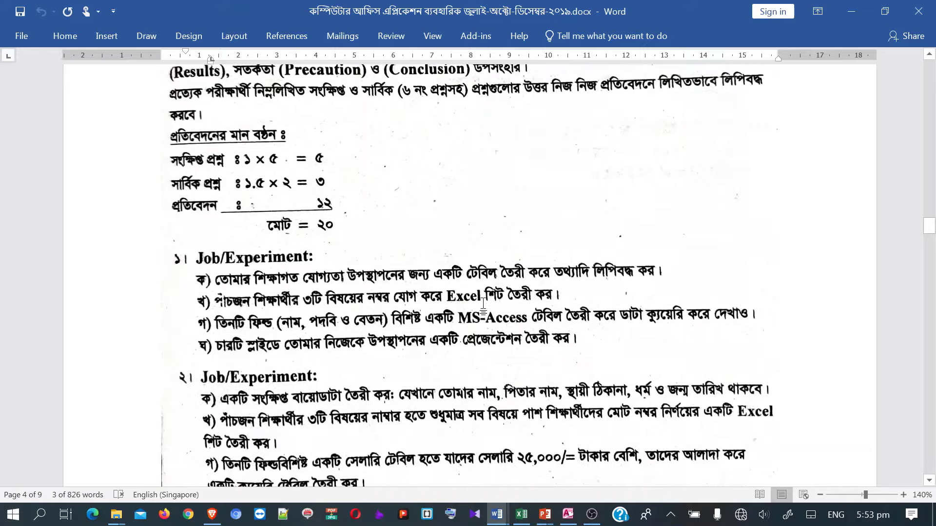
scroll(480, 350, "down", 20)
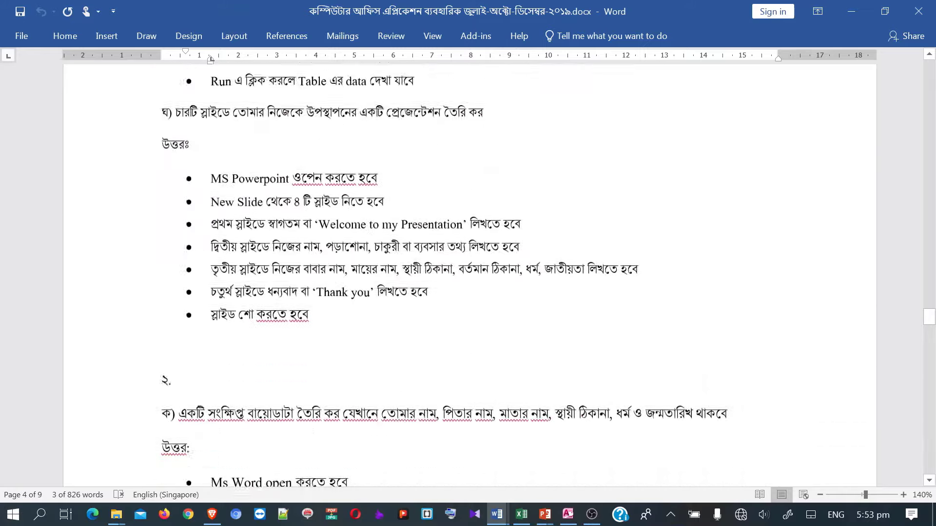
scroll(470, 275, "down", 20)
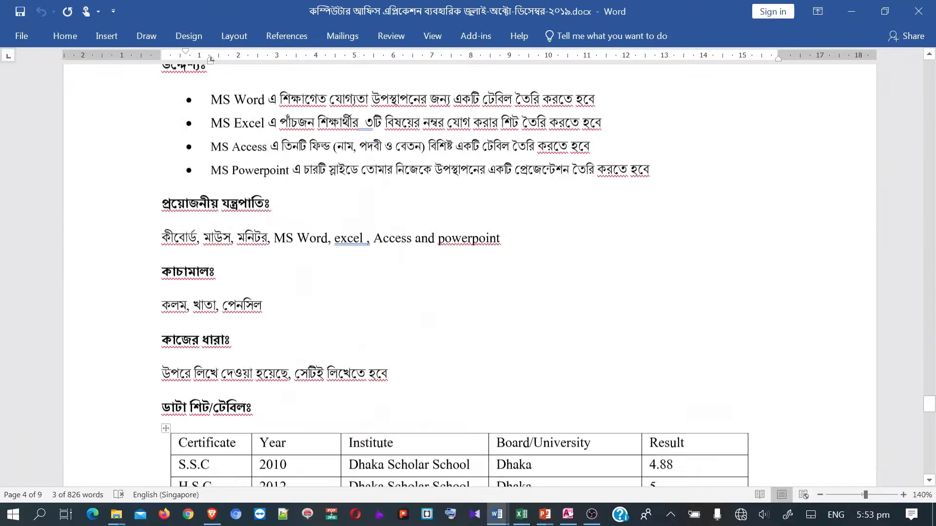
scroll(468, 273, "up", 6)
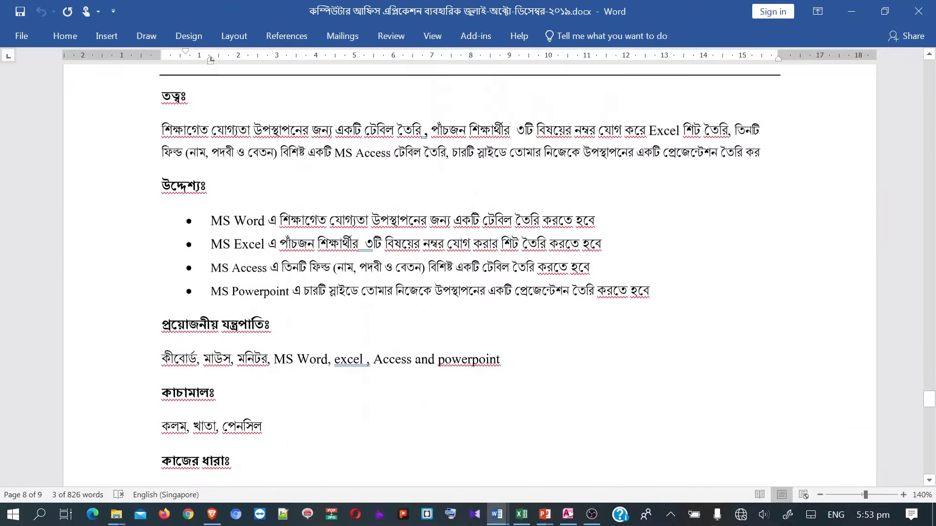